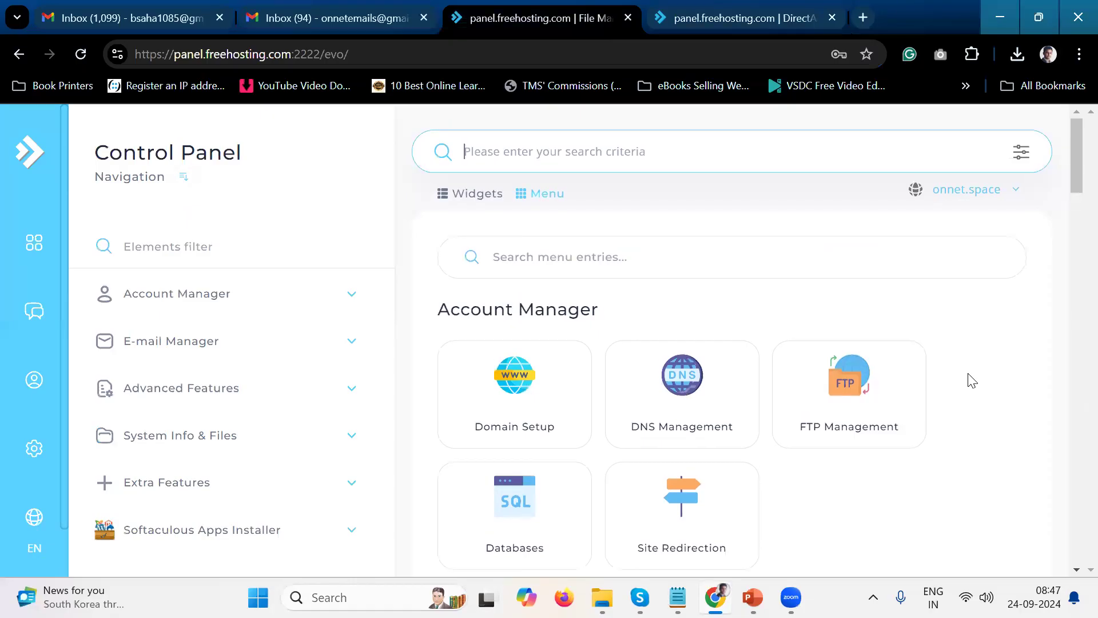
key(ctrl+Tab)
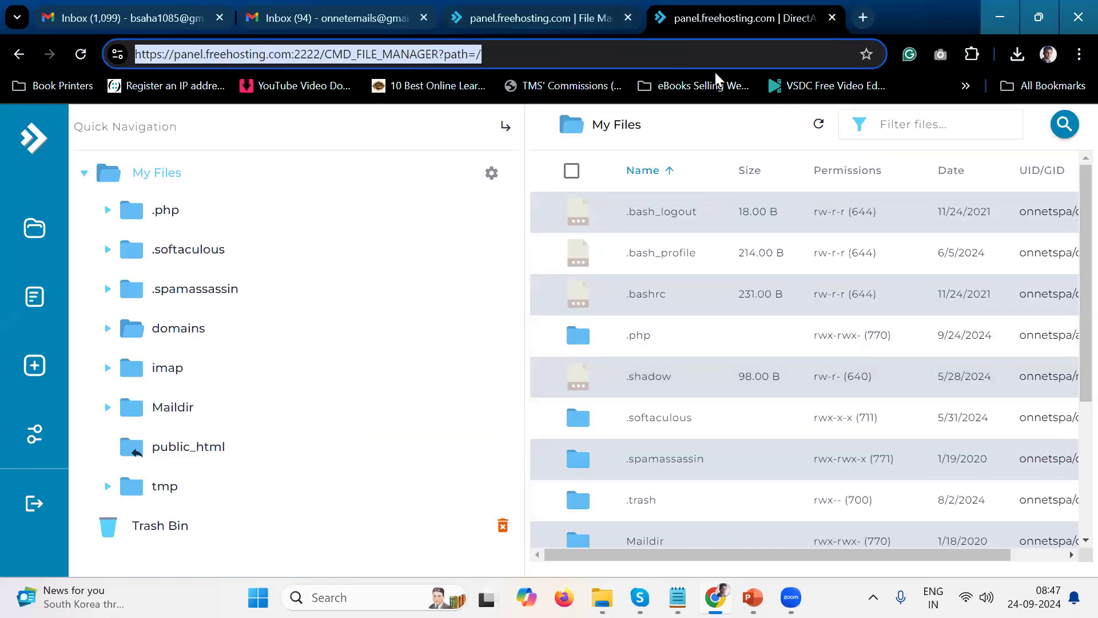
click(576, 28)
click(772, 216)
click(669, 159)
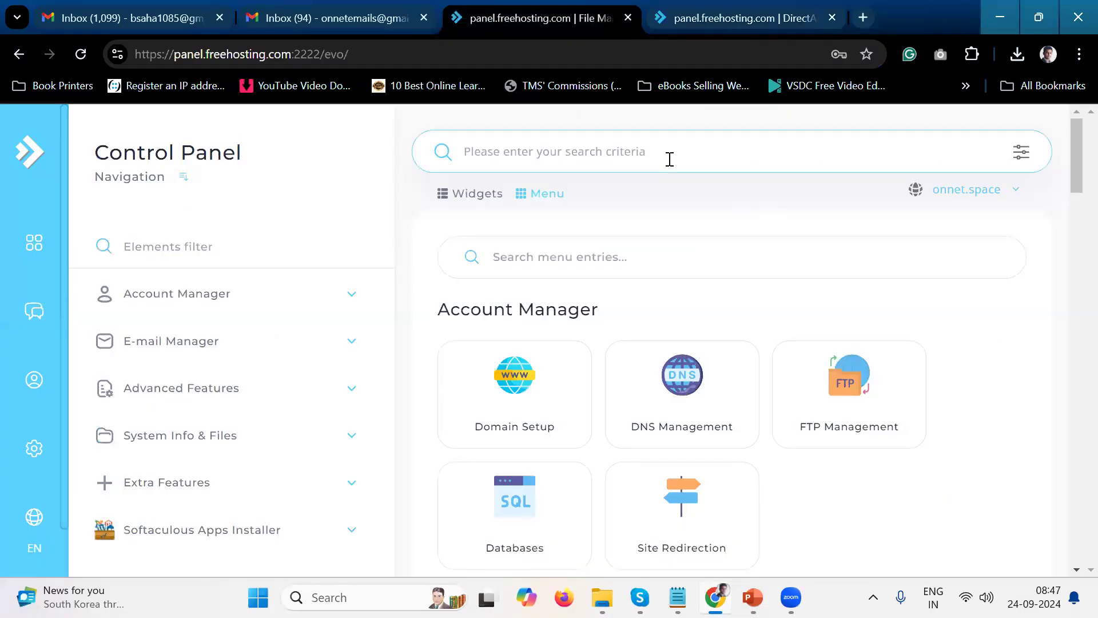
click(730, 26)
scroll(726, 424, down, 5)
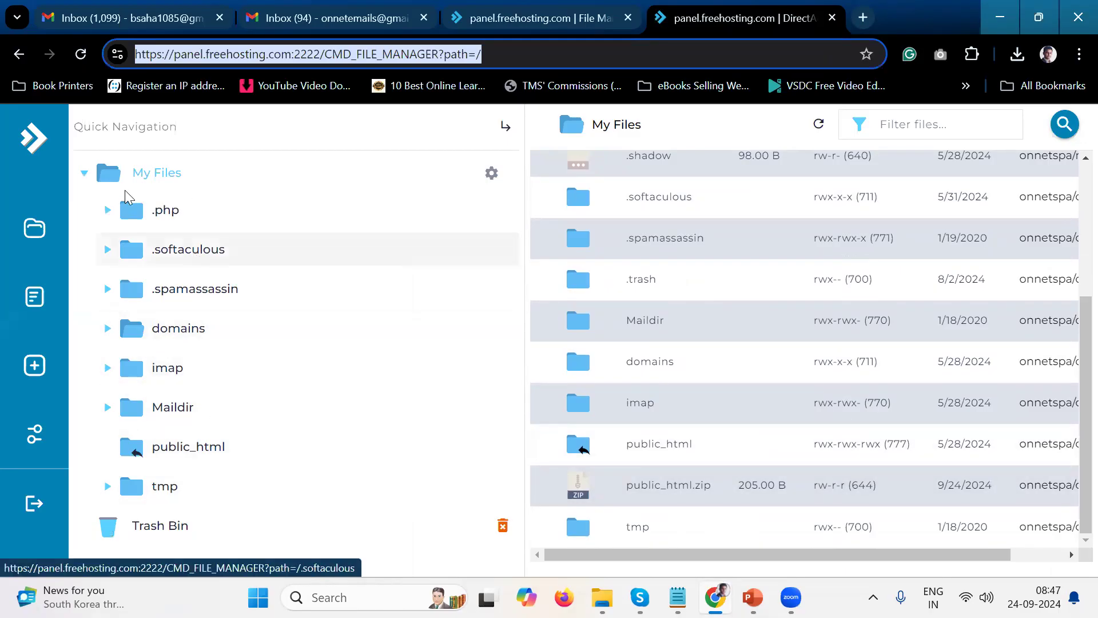
Step: Open the File Manager for the hosting account from the control panel
click(538, 23)
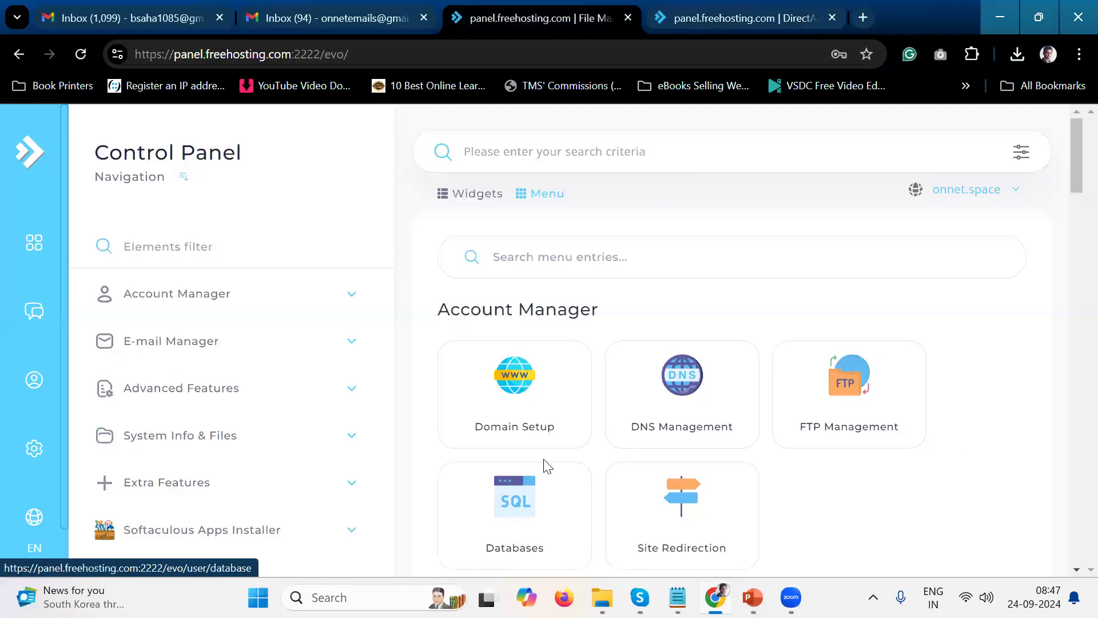
scroll(546, 466, down, 12)
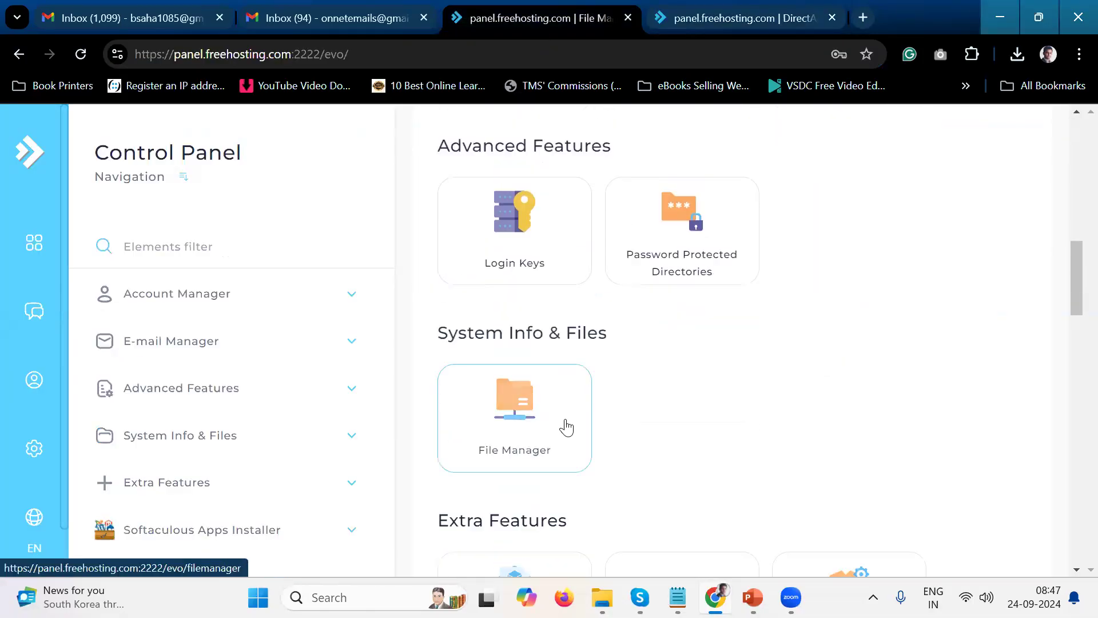
click(566, 427)
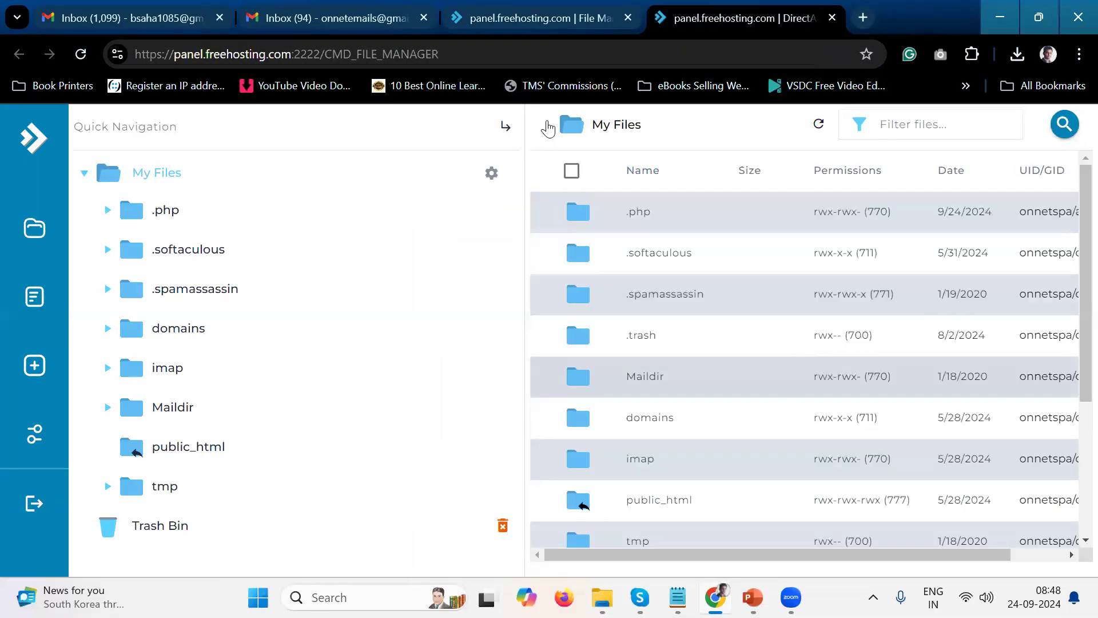
Step: Look through the My Files listing and open the onnet.space folder inside domains
scroll(635, 331, down, 2)
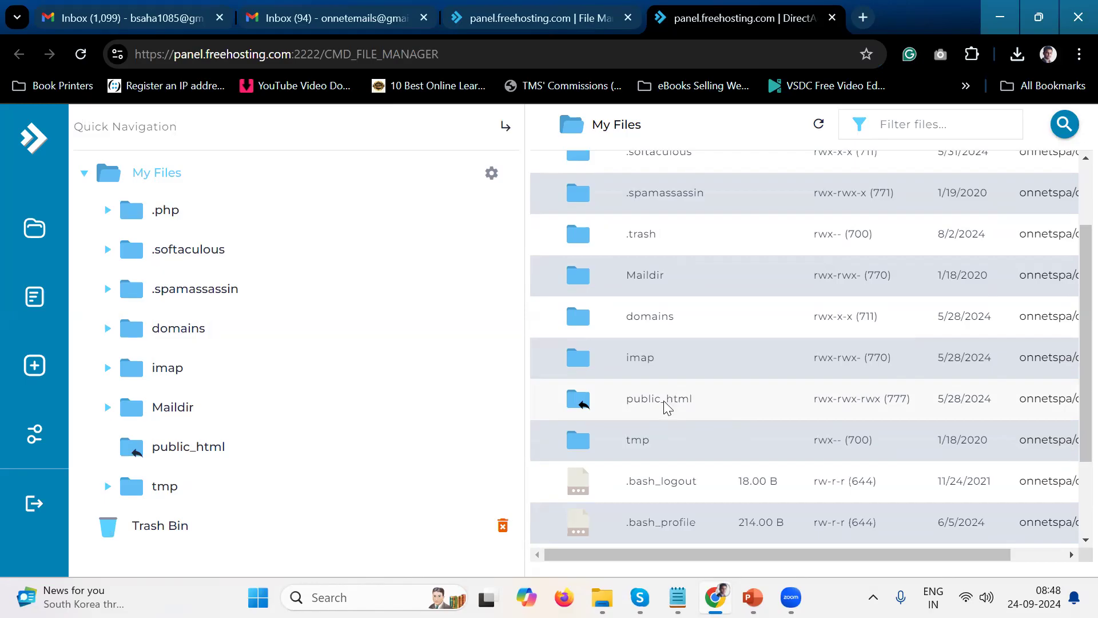
scroll(676, 409, down, 1)
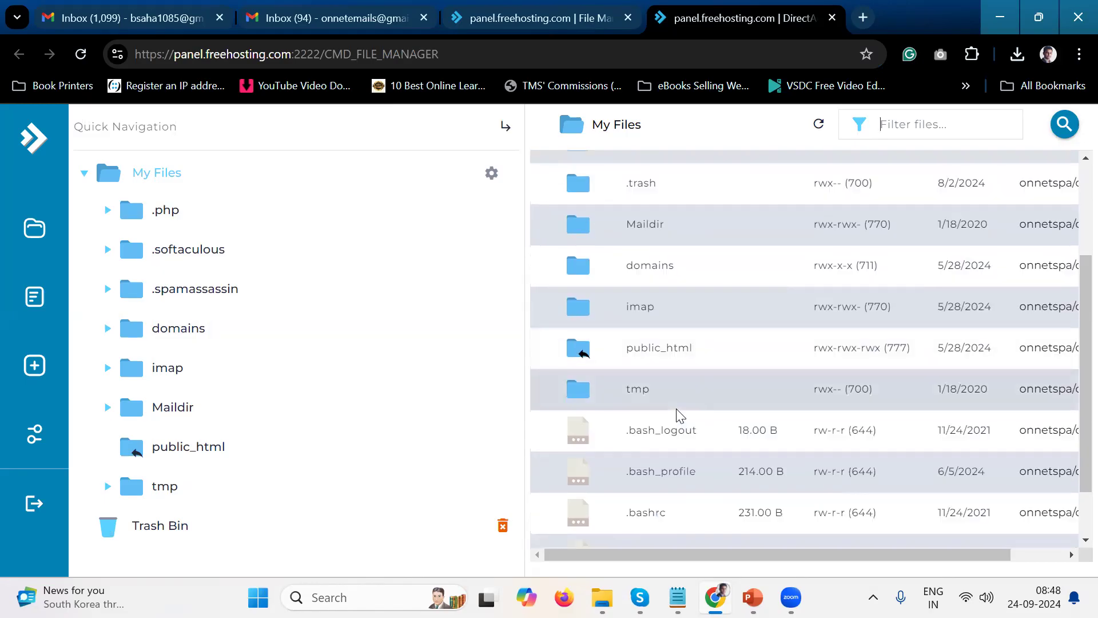
mouse_move(589, 359)
scroll(668, 360, down, 2)
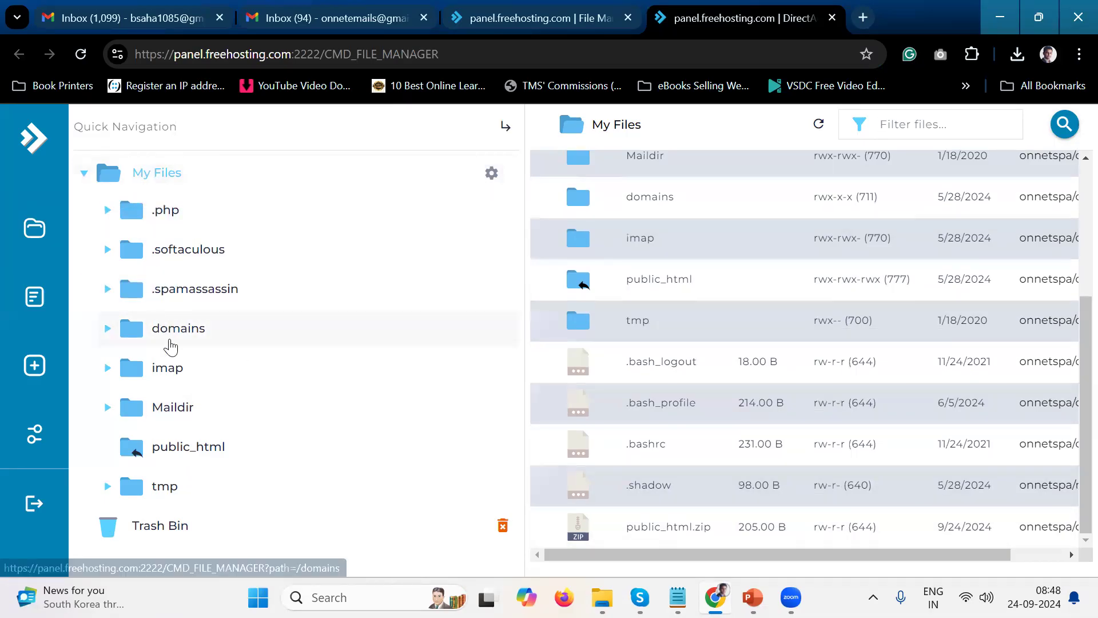
click(108, 330)
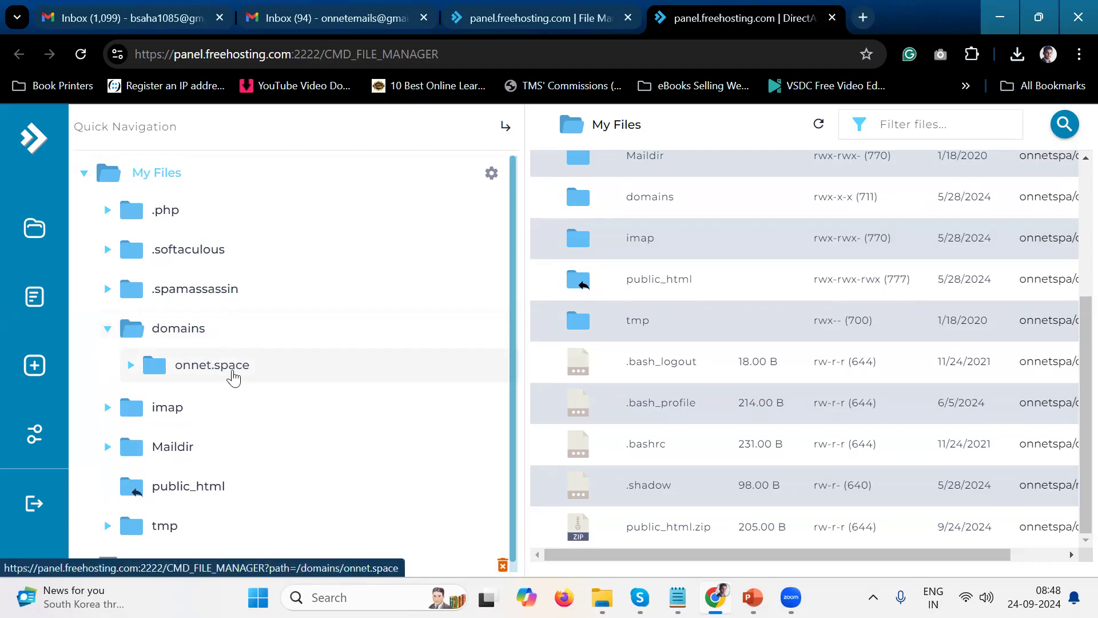
click(233, 377)
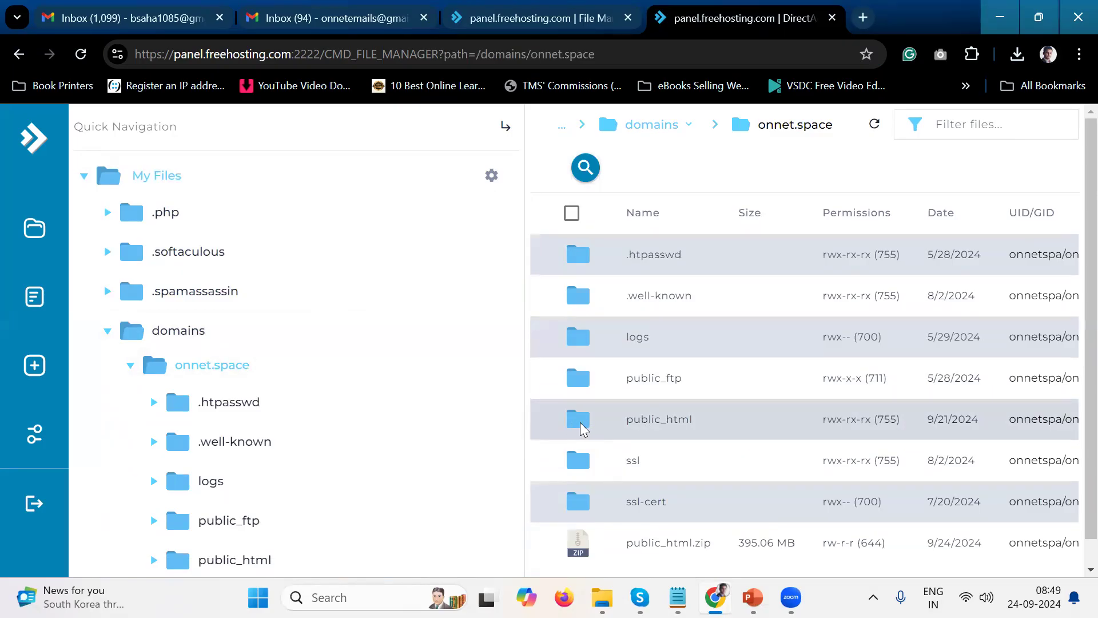
Step: Select the public_html.zip archive in the onnet.space folder
scroll(615, 423, down, 1)
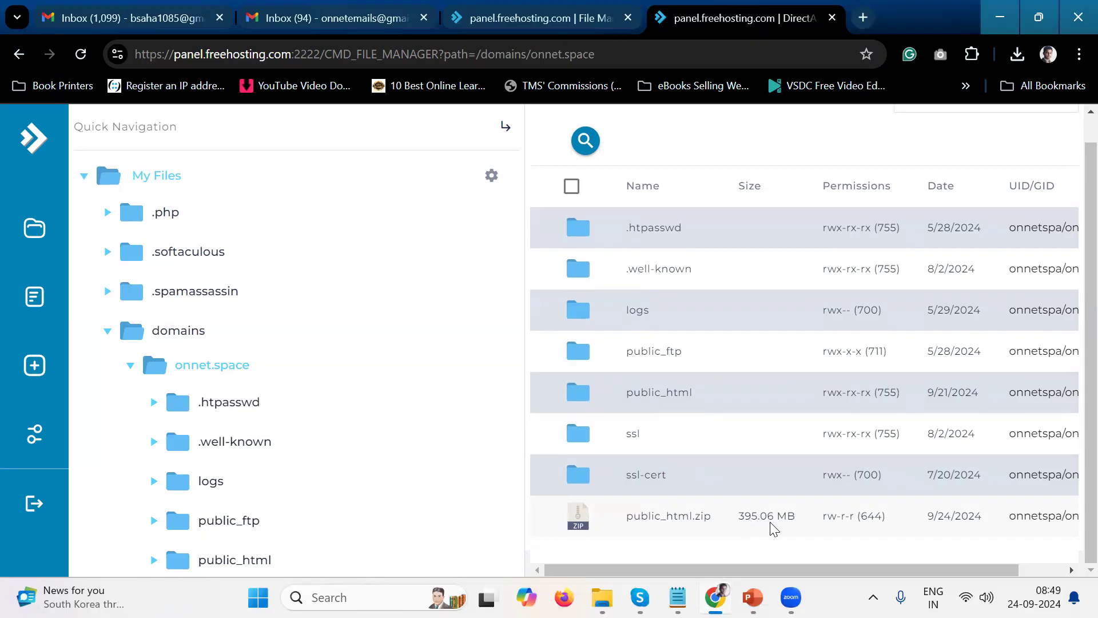
click(726, 518)
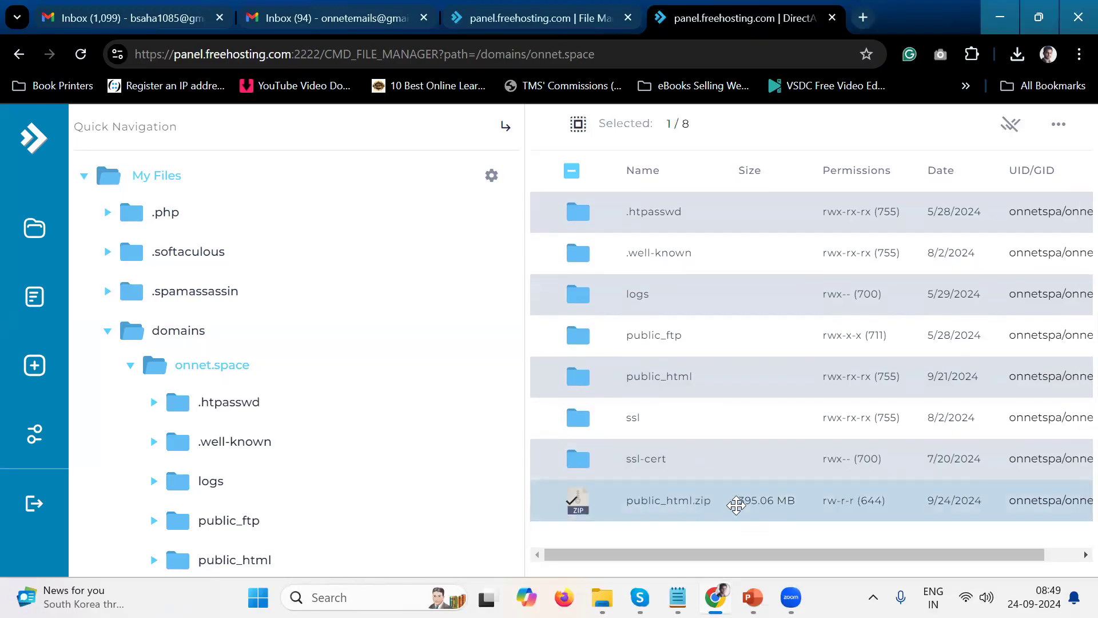
right_click(737, 507)
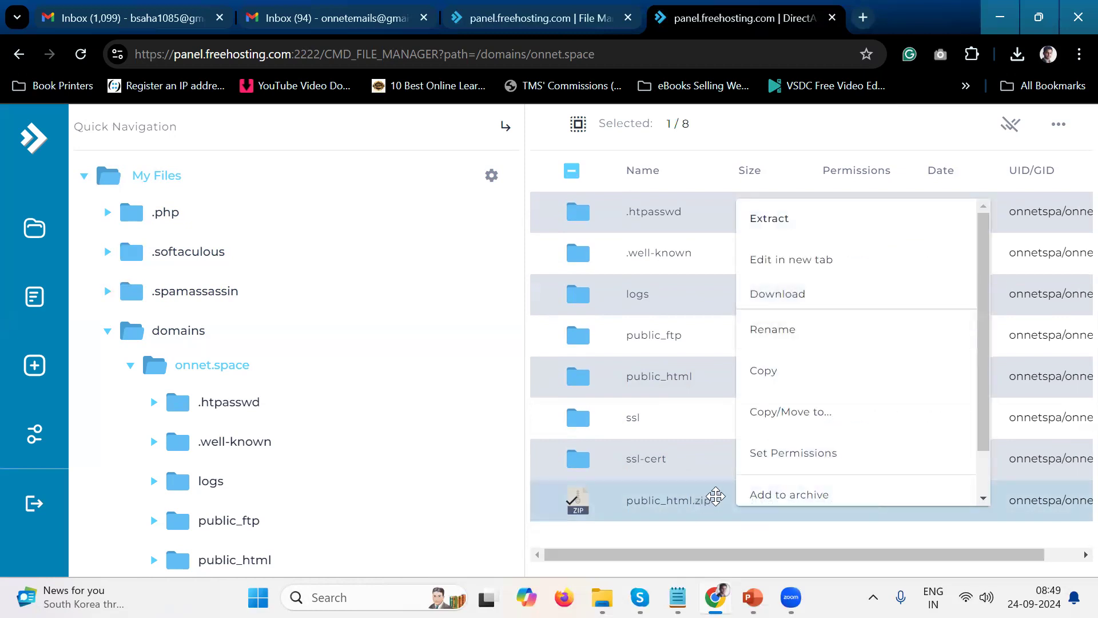
click(684, 502)
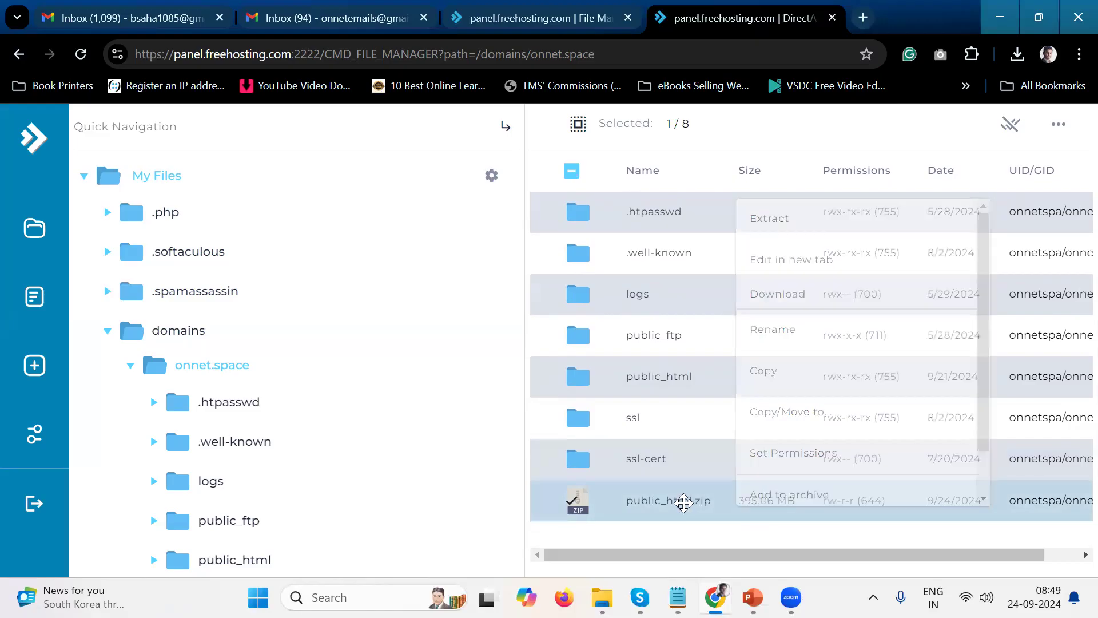
scroll(752, 510, down, 1)
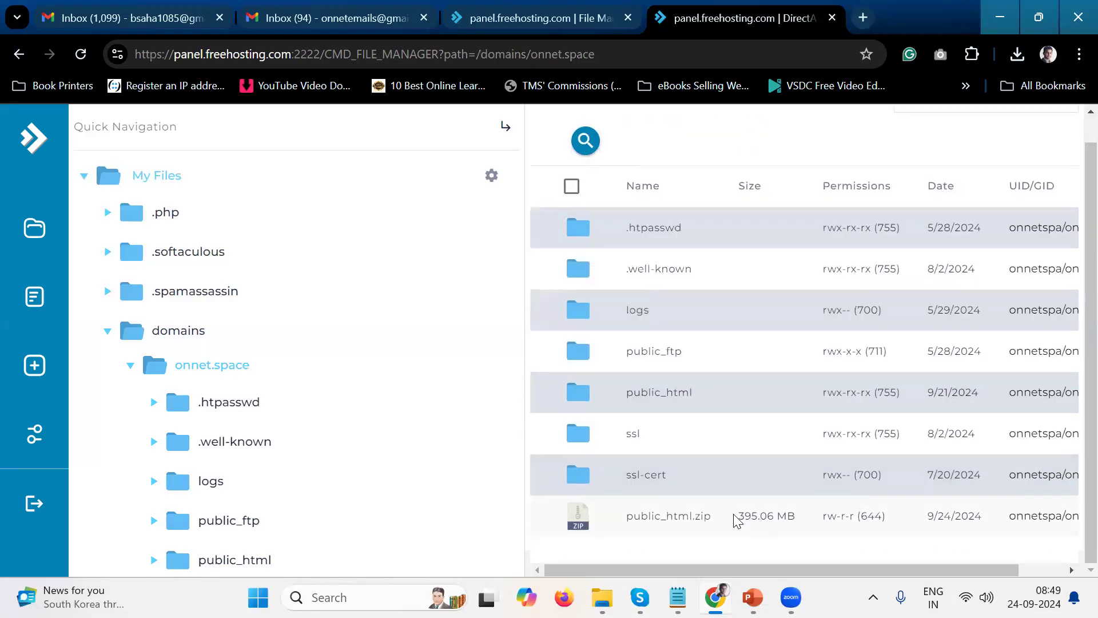
click(737, 521)
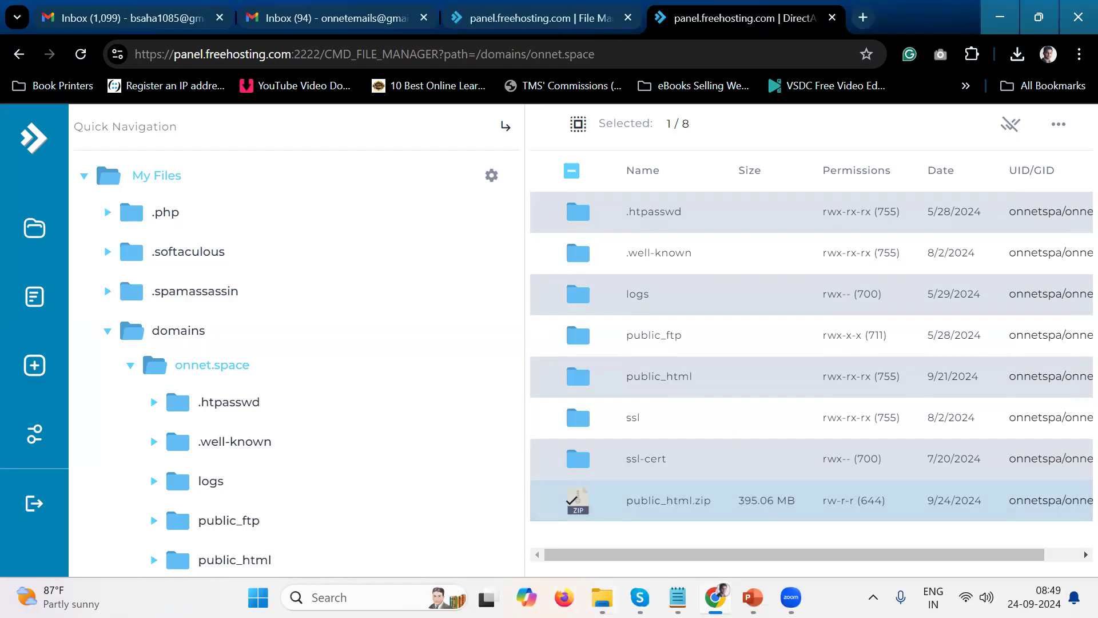
Step: Switch to File Explorer, check the Desktop folder for the downloaded public_html archive, and return to the browser
click(606, 503)
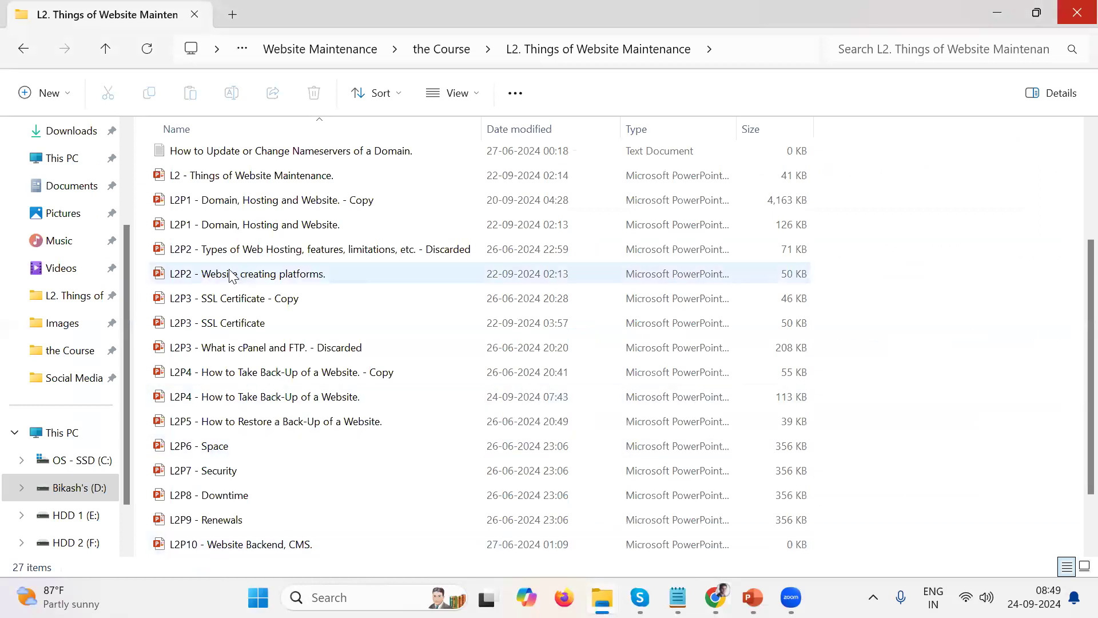
click(71, 184)
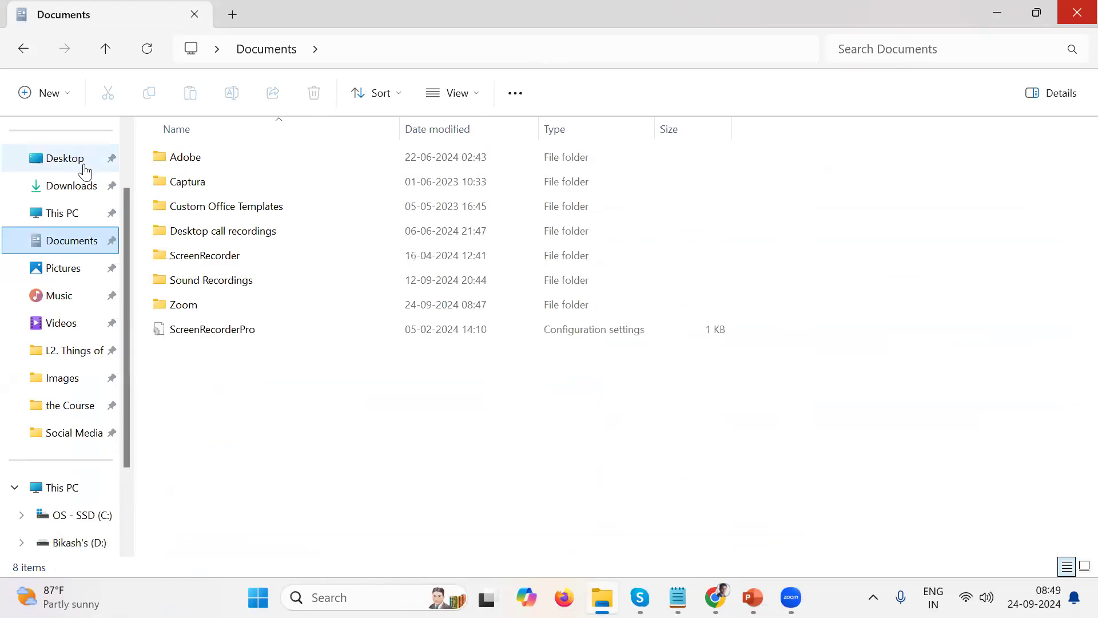
click(78, 185)
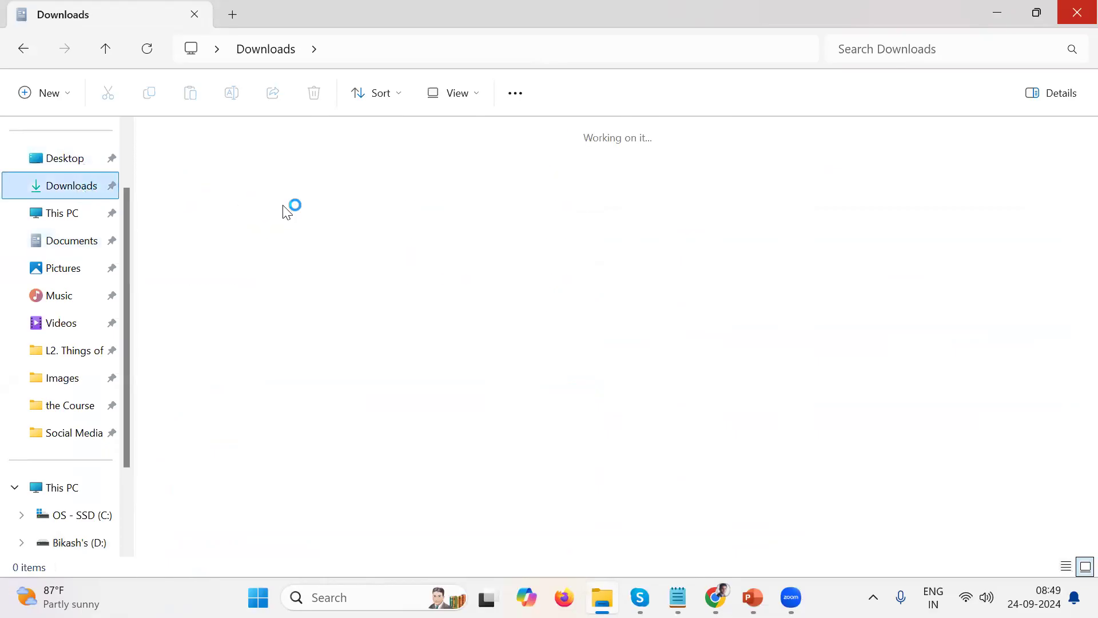
click(86, 166)
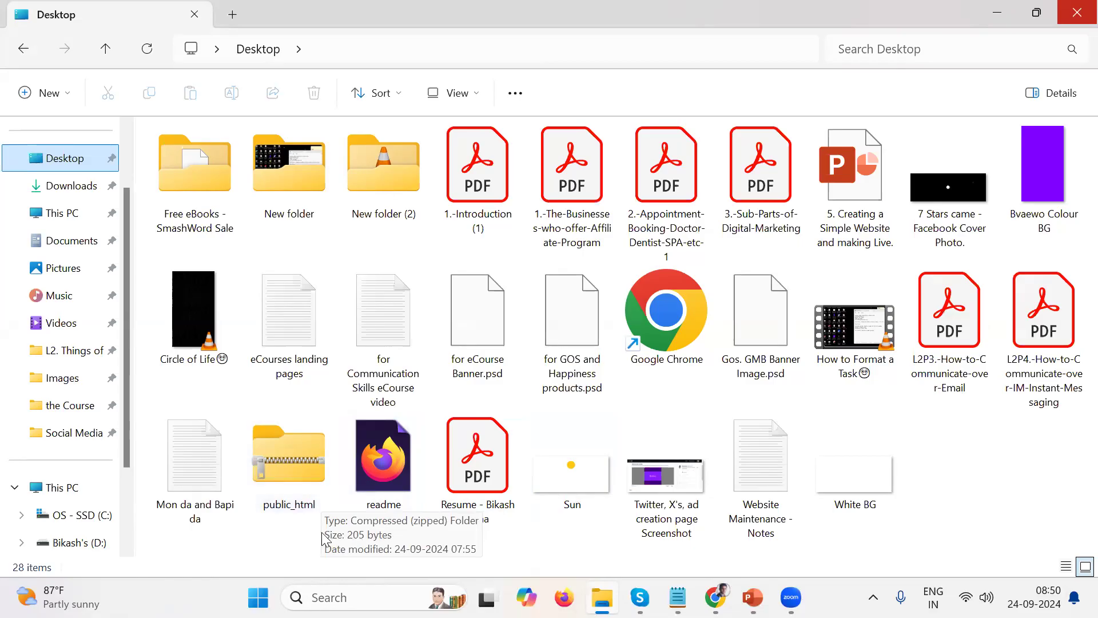
click(1077, 12)
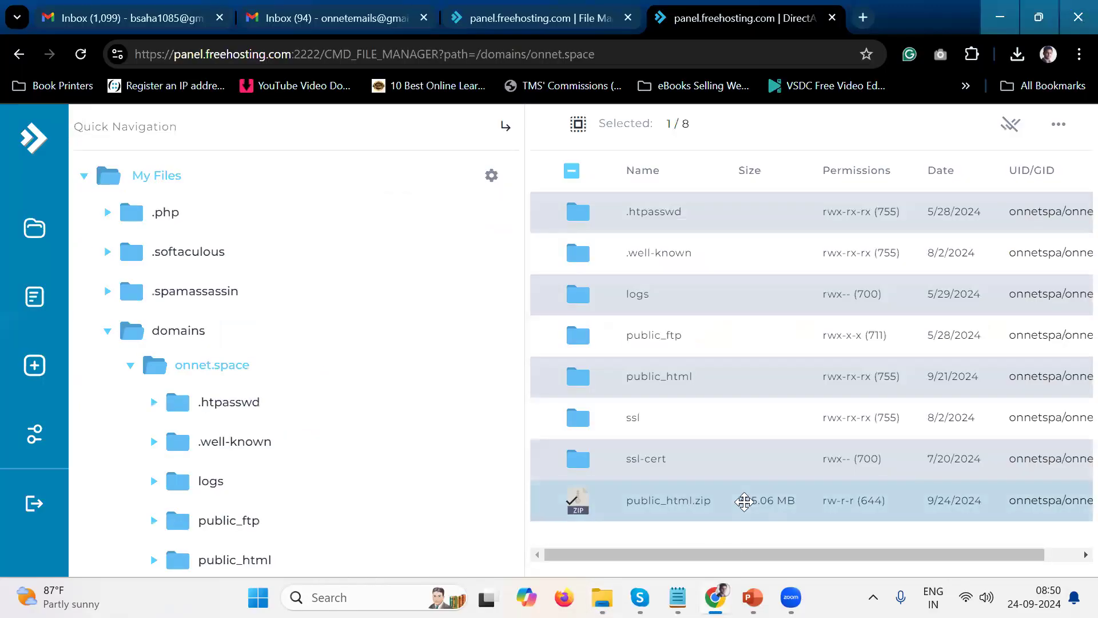
click(602, 597)
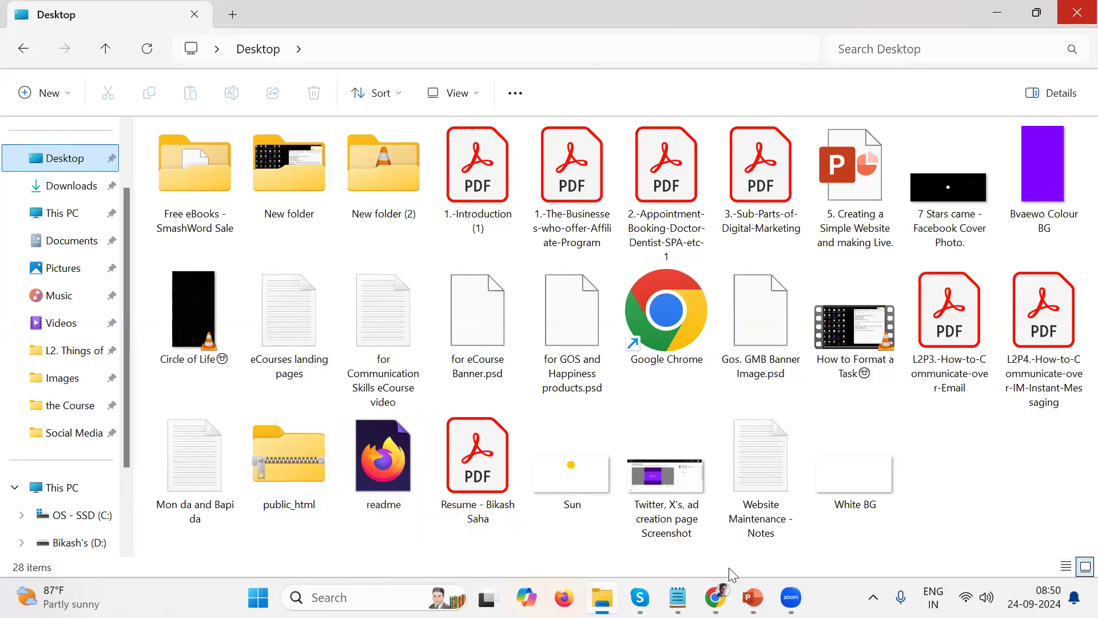
mouse_move(714, 597)
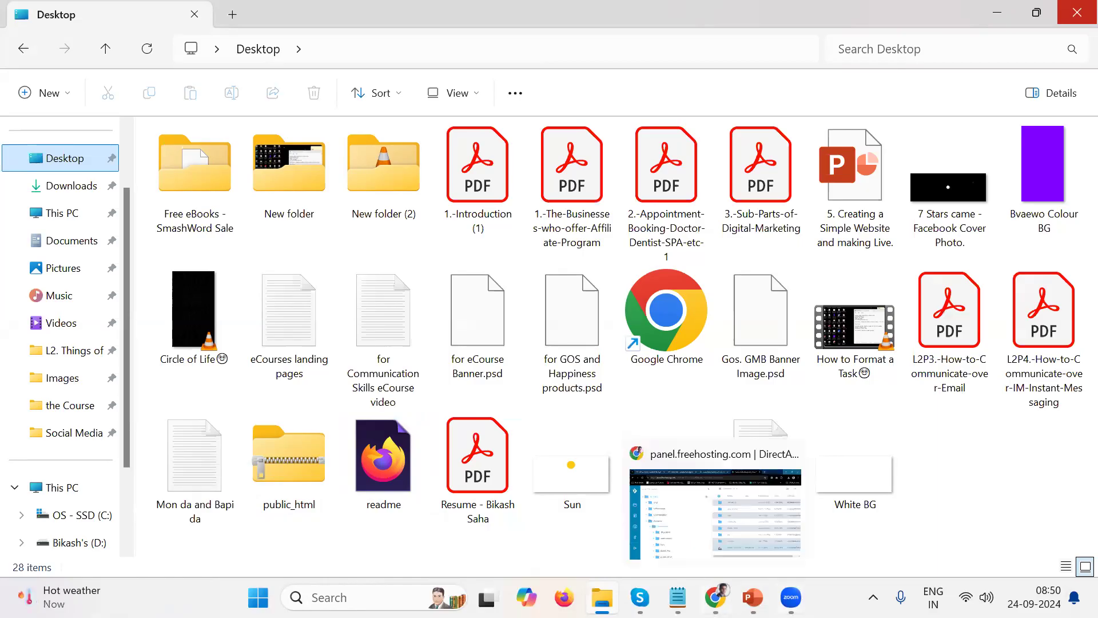
click(730, 545)
Step: Remove the public_html.zip archive from the onnet.space folder and confirm the deletion
right_click(728, 507)
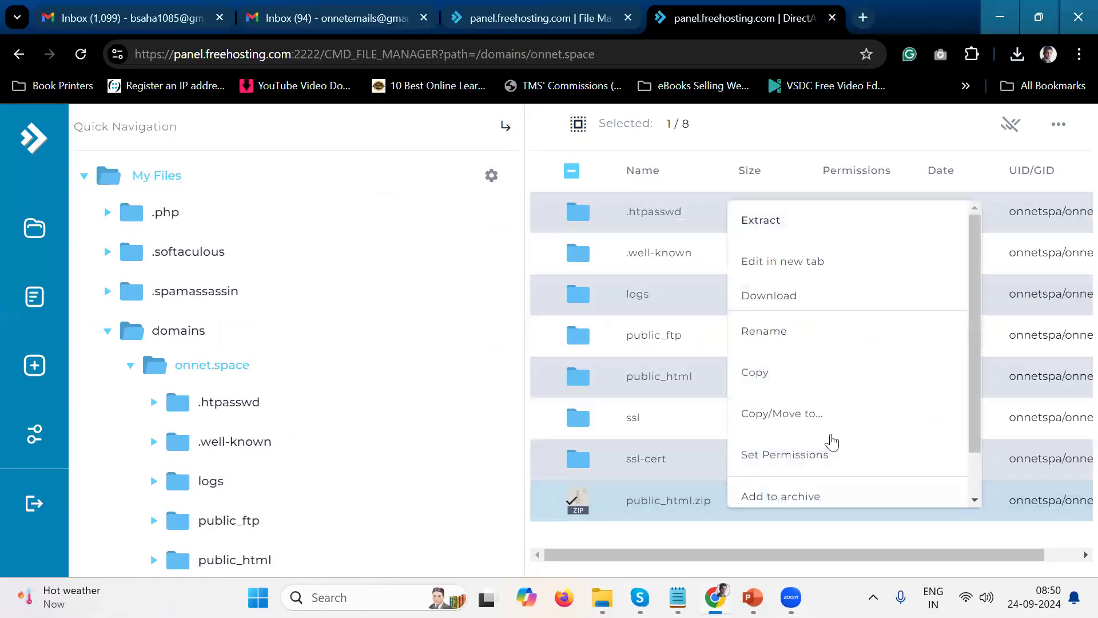
scroll(831, 442, down, 1)
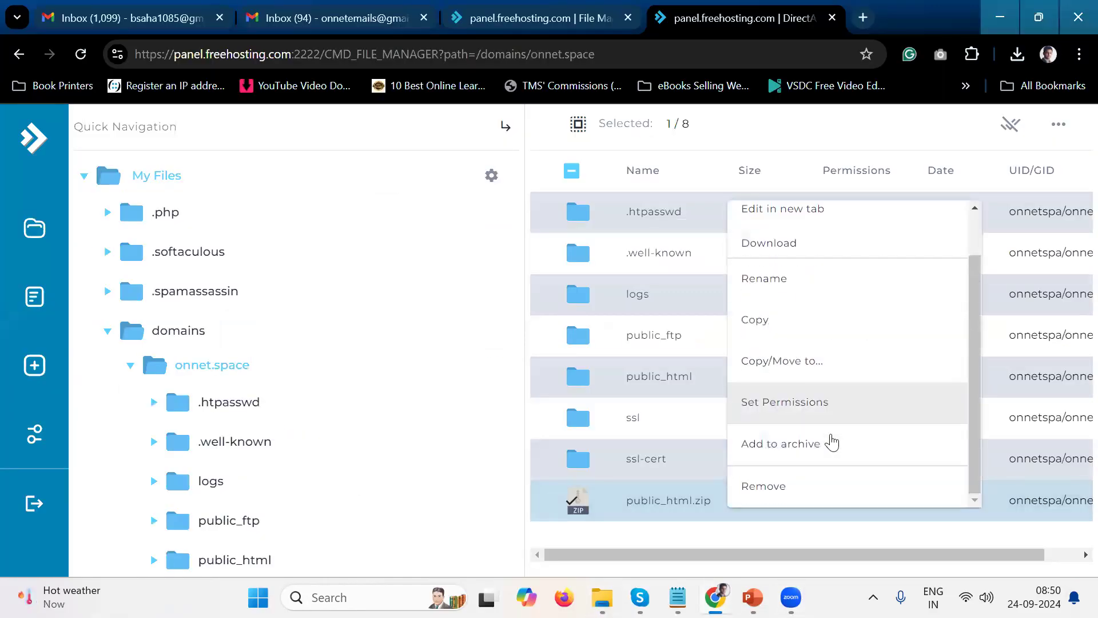
click(821, 483)
click(780, 399)
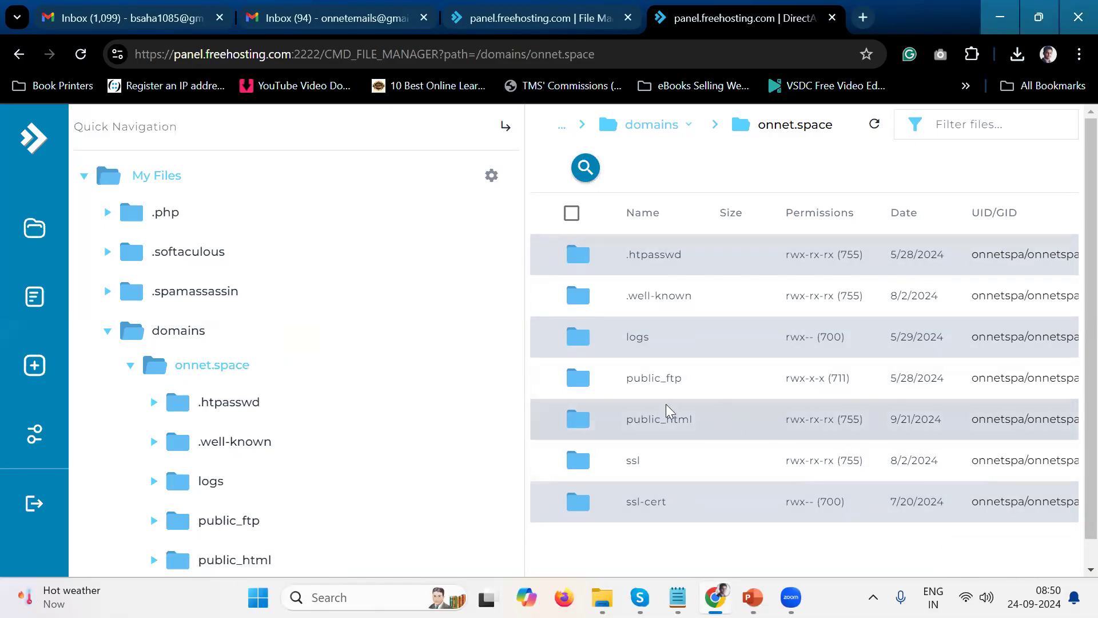
Step: Go back to the My Files root, return to the control panel and open phpMyAdmin
click(36, 139)
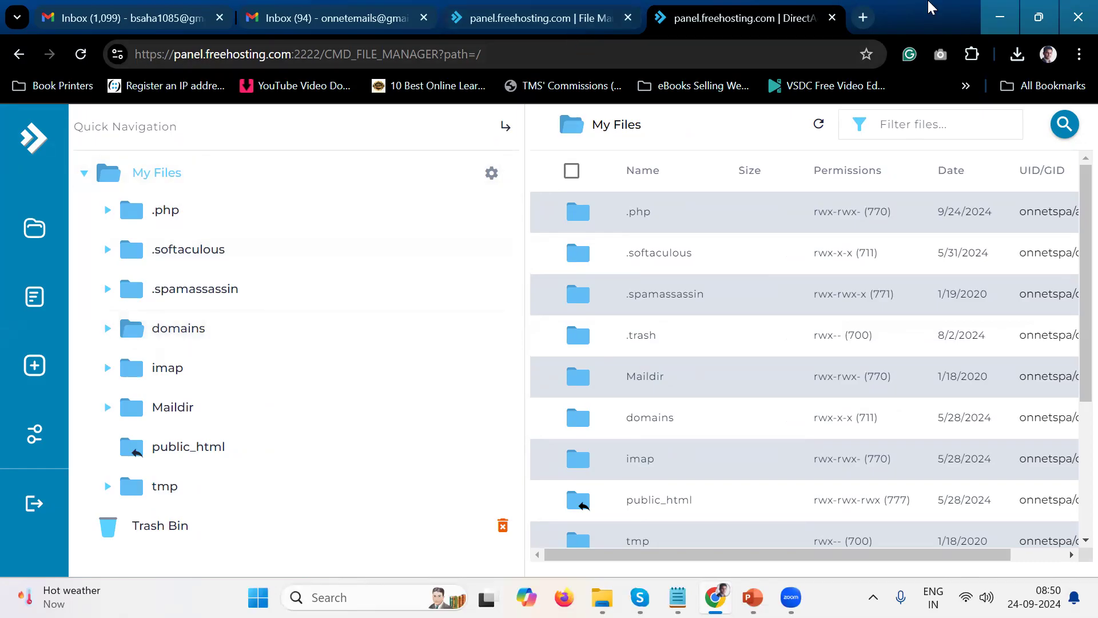
click(583, 35)
scroll(755, 387, down, 2)
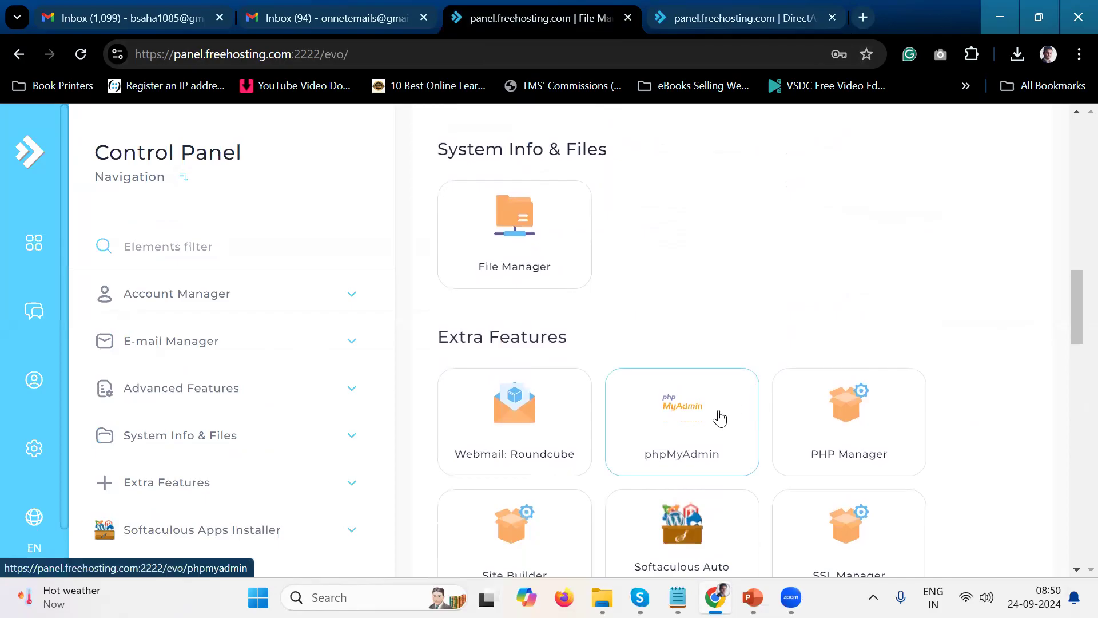
click(719, 417)
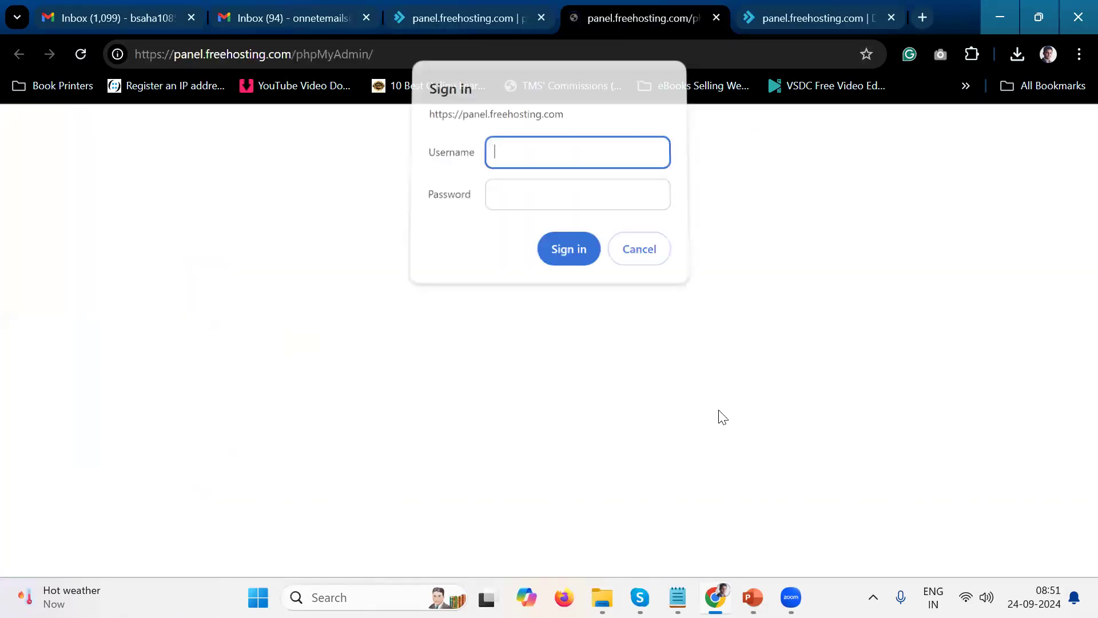
Step: Open a new browser tab and pin the LastPass extension to the toolbar
click(921, 22)
click(972, 54)
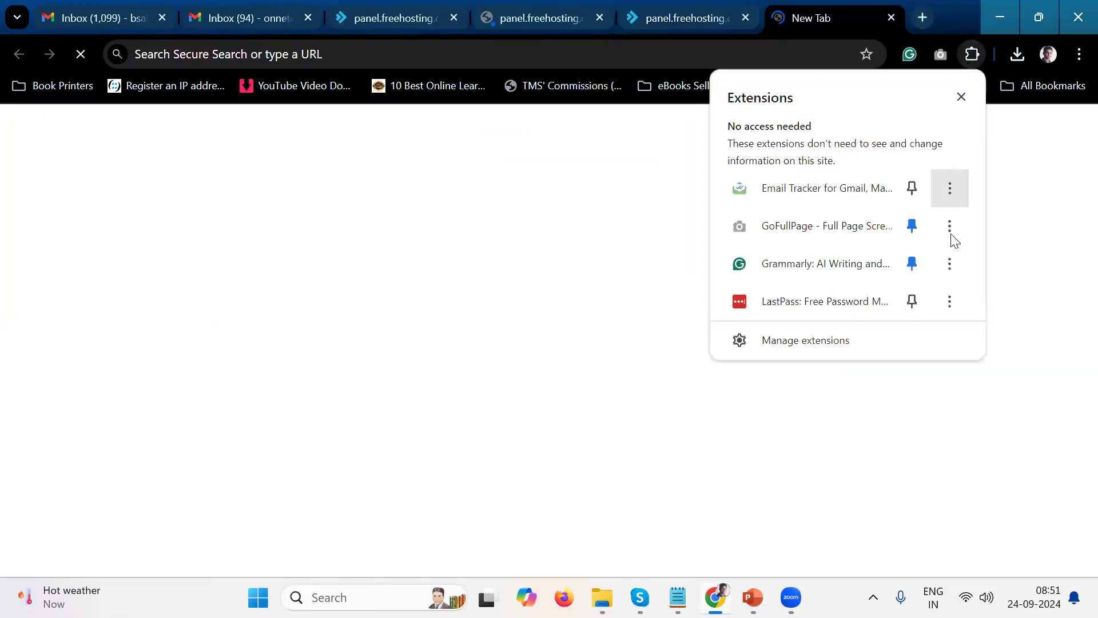
click(912, 301)
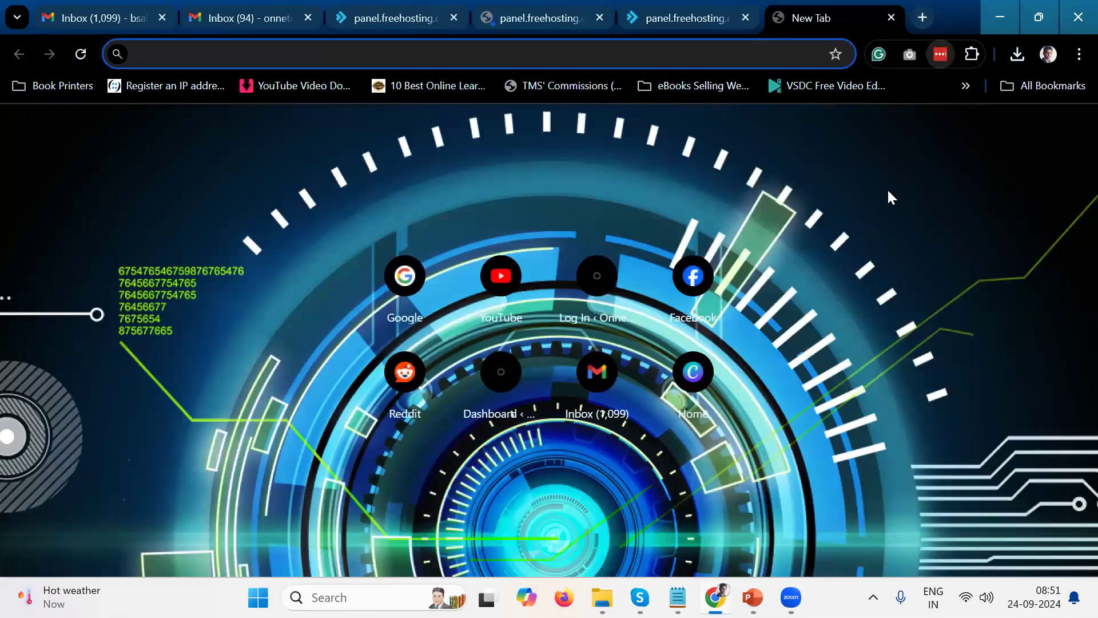
Step: Open the freehosting.com entry in the LastPass vault, reveal and copy its site password, hide it again, and save the entry
click(940, 54)
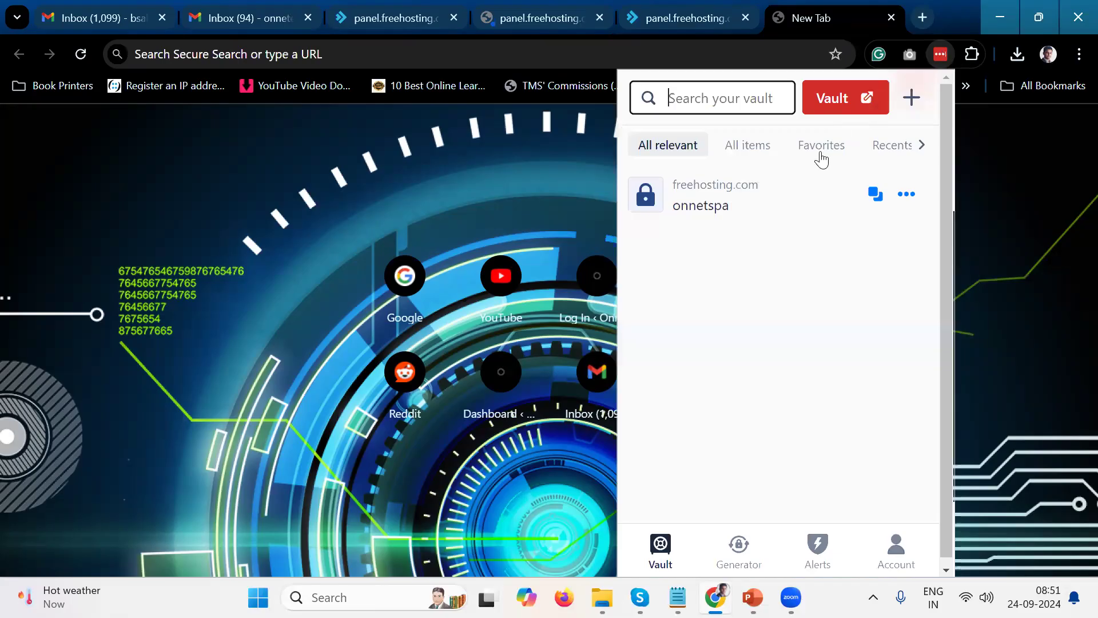
click(906, 193)
click(861, 243)
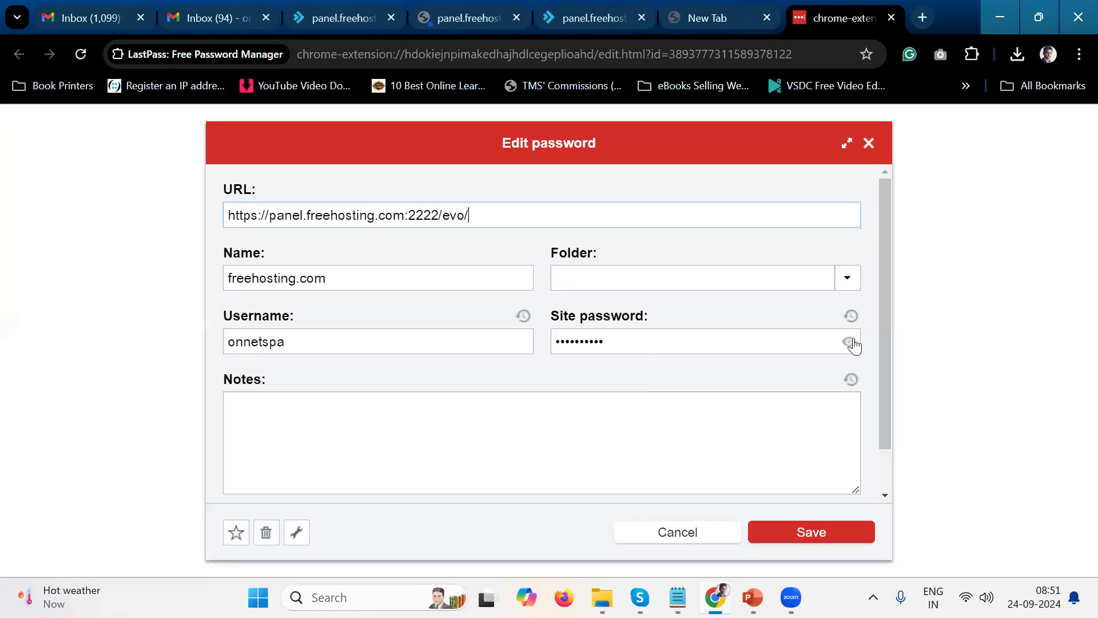
click(816, 336)
double_click(816, 336)
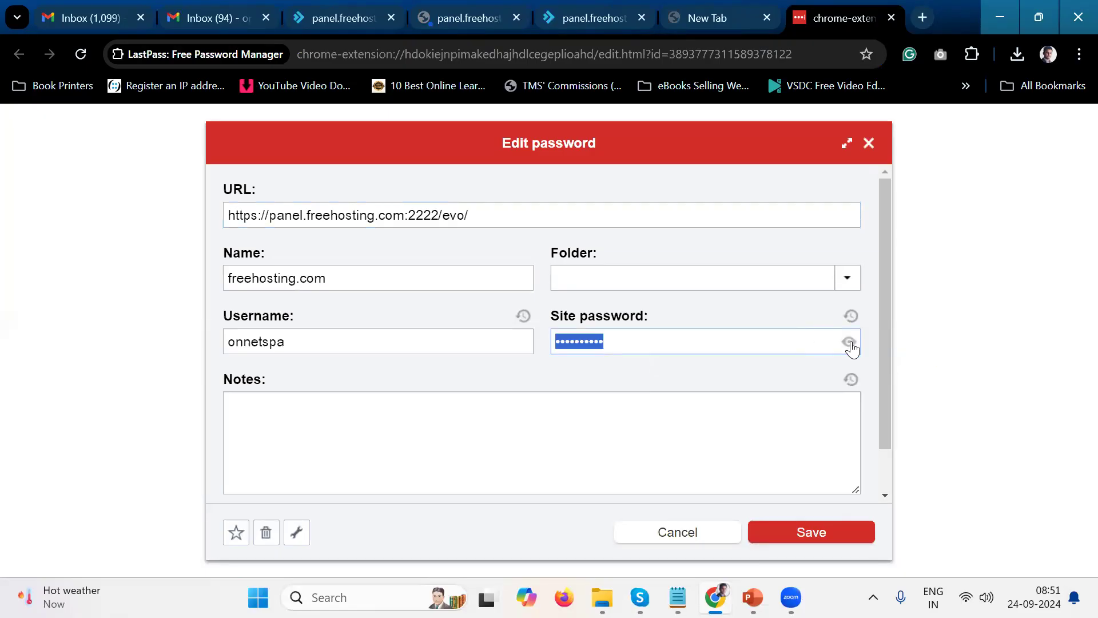
click(851, 343)
double_click(821, 342)
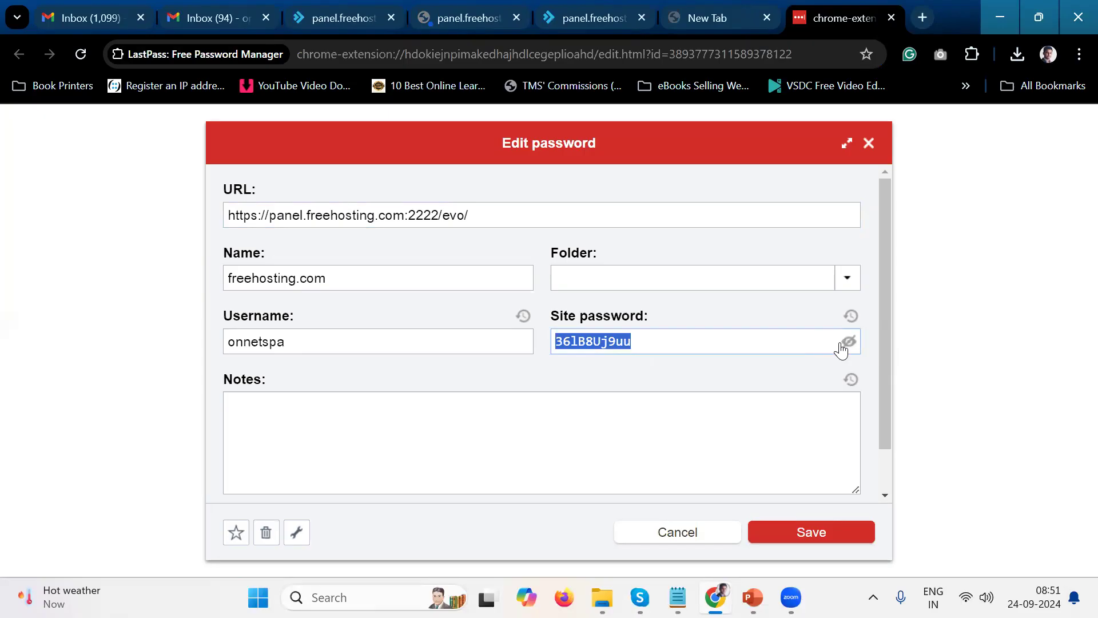
click(849, 342)
click(809, 531)
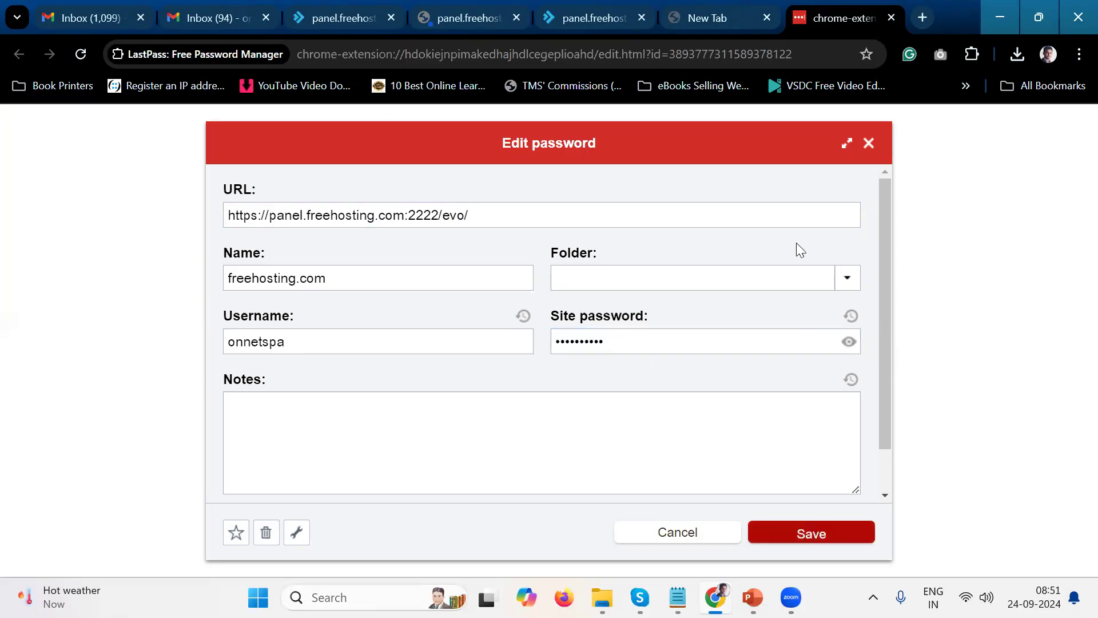
Step: Sign in to phpMyAdmin with the hosting account's username and password
click(581, 23)
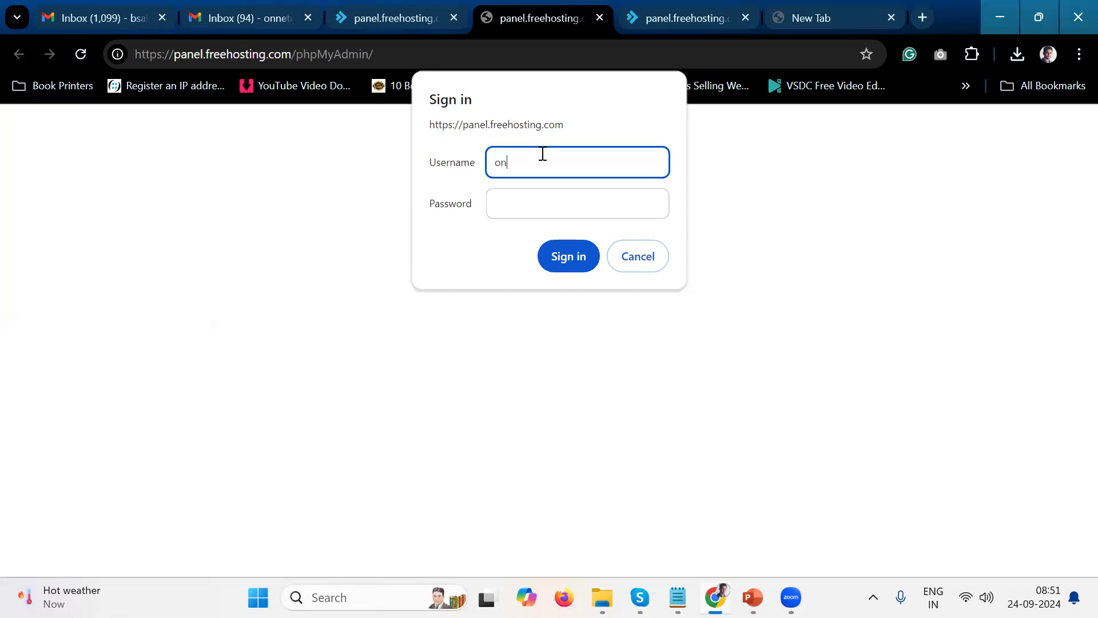
key(Tab)
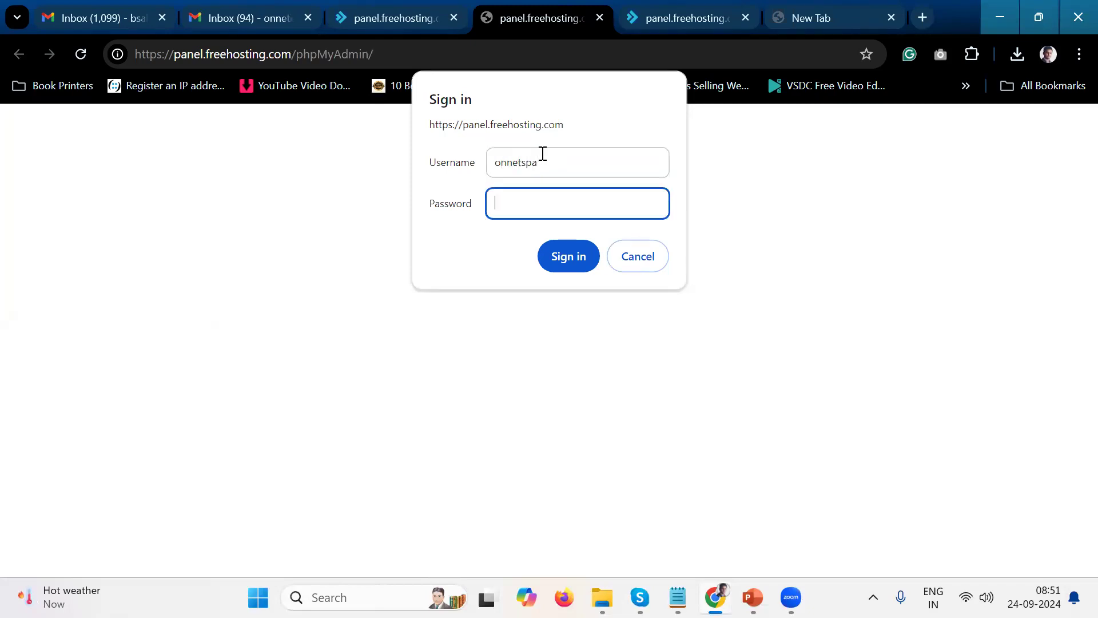
click(579, 258)
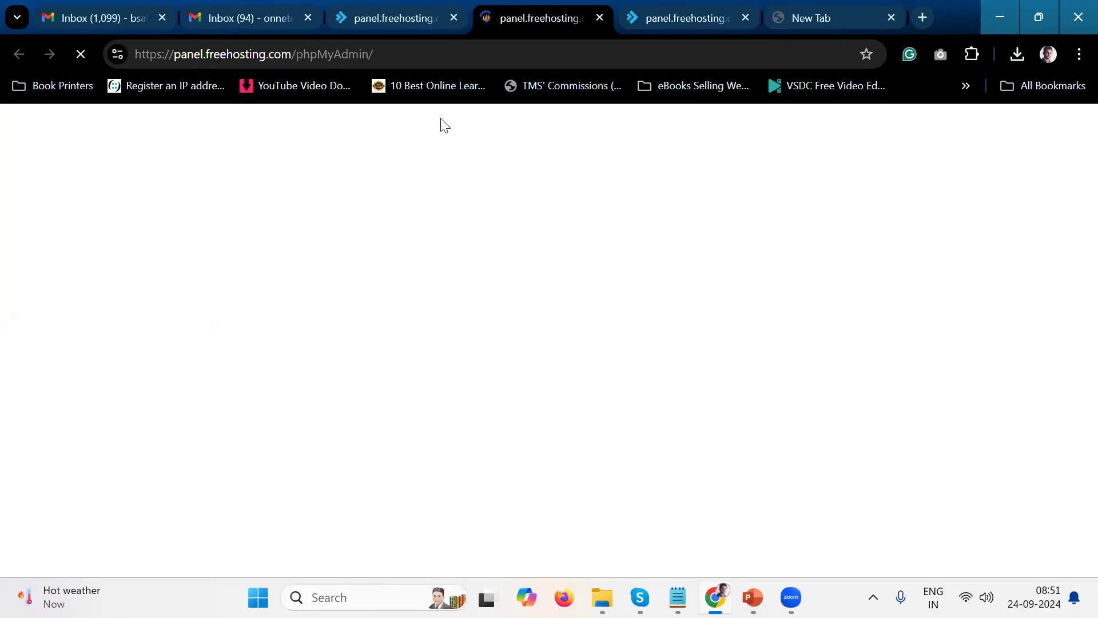
Step: Examine the onnet.space folder under domains and its public_html folder in the file manager, and return to the My Files root
click(422, 29)
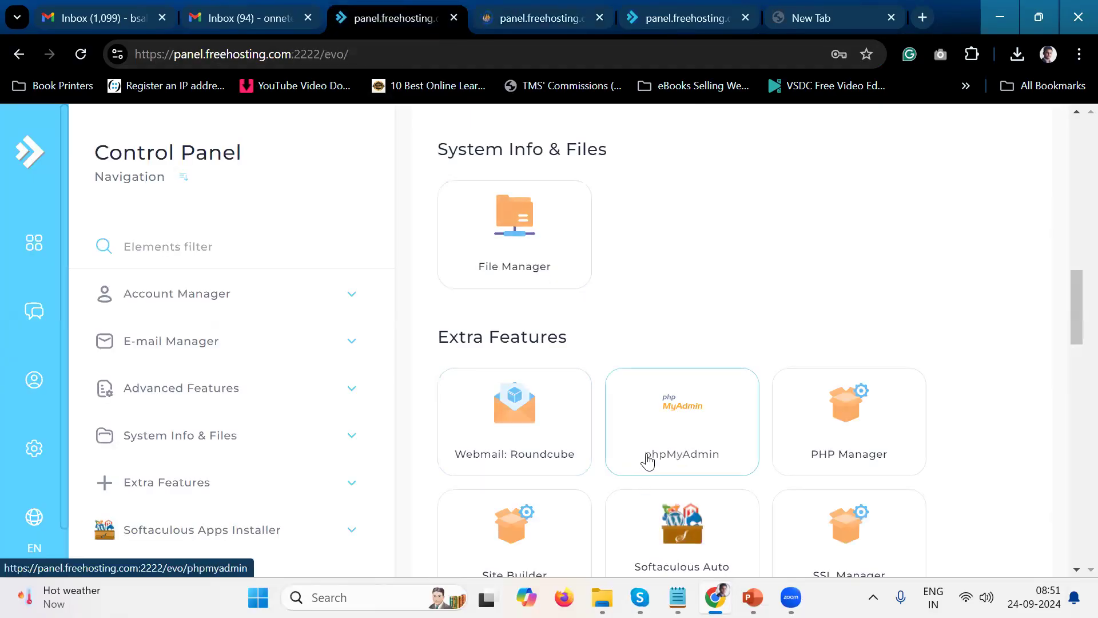
click(557, 257)
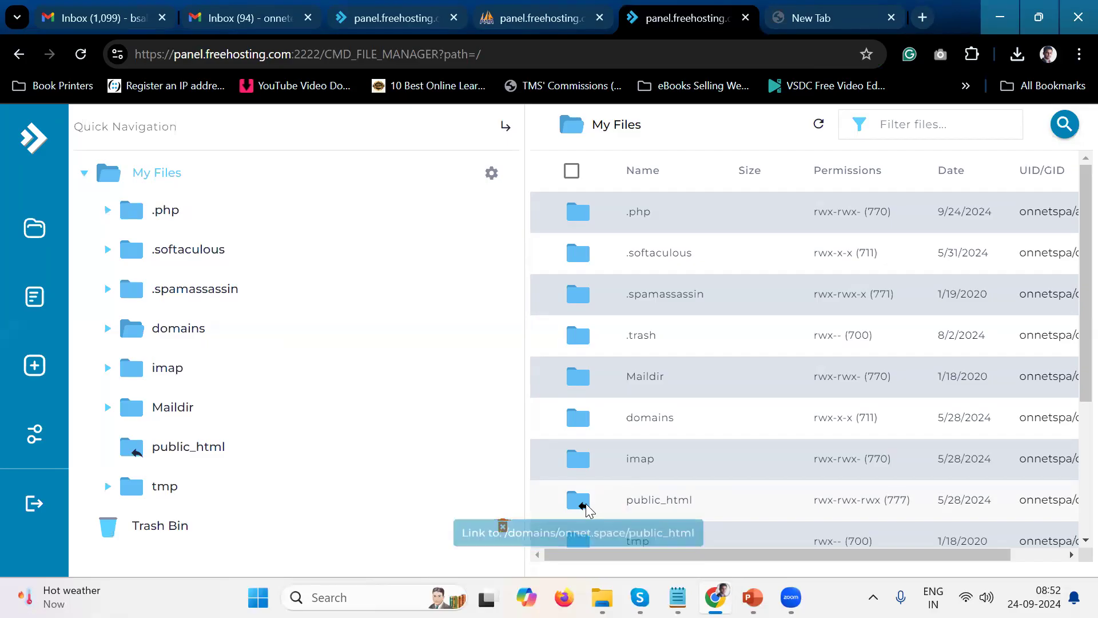
click(108, 329)
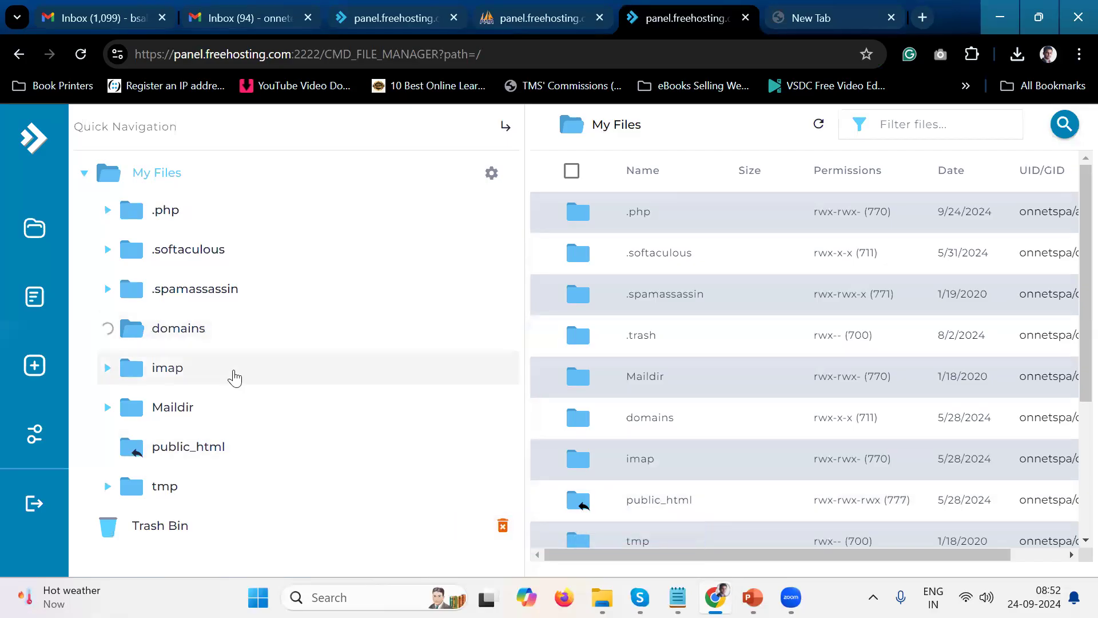
click(276, 371)
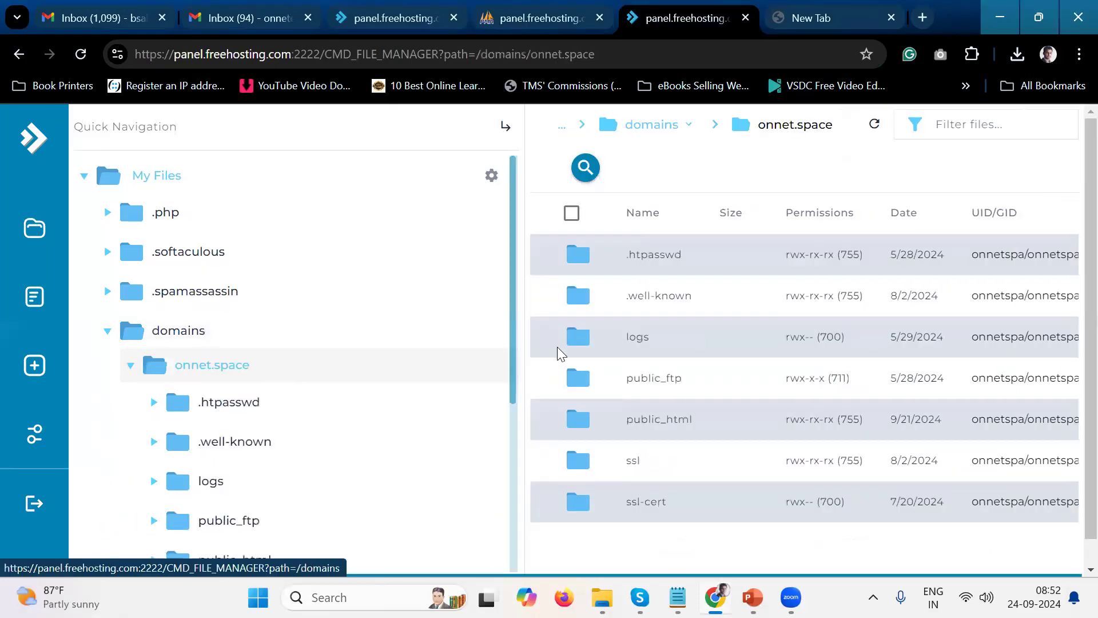
click(715, 410)
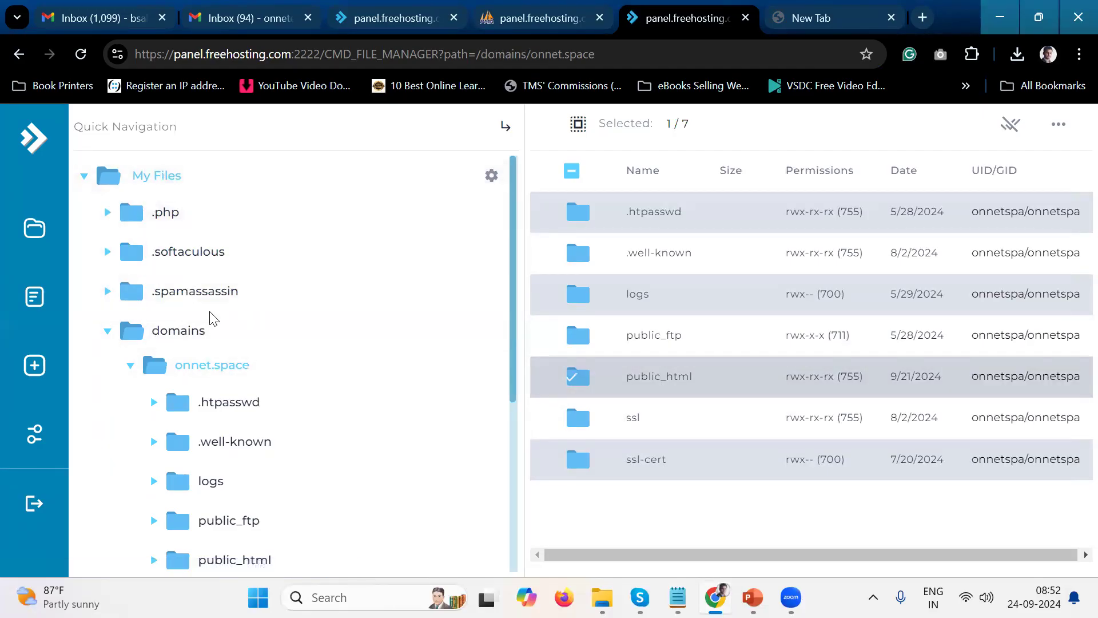
click(186, 327)
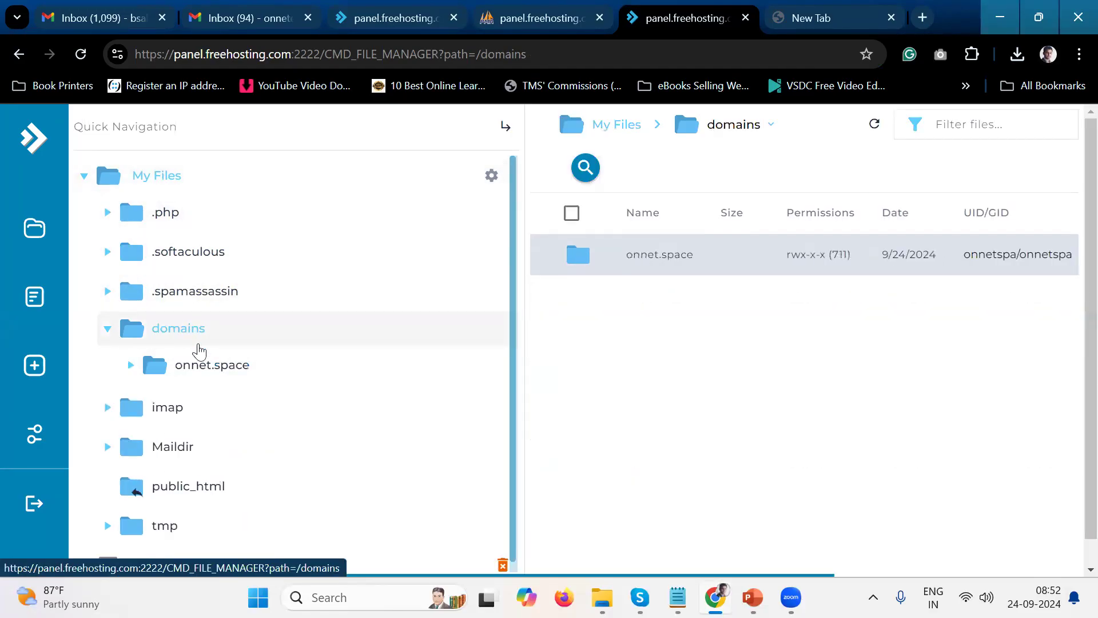
click(203, 373)
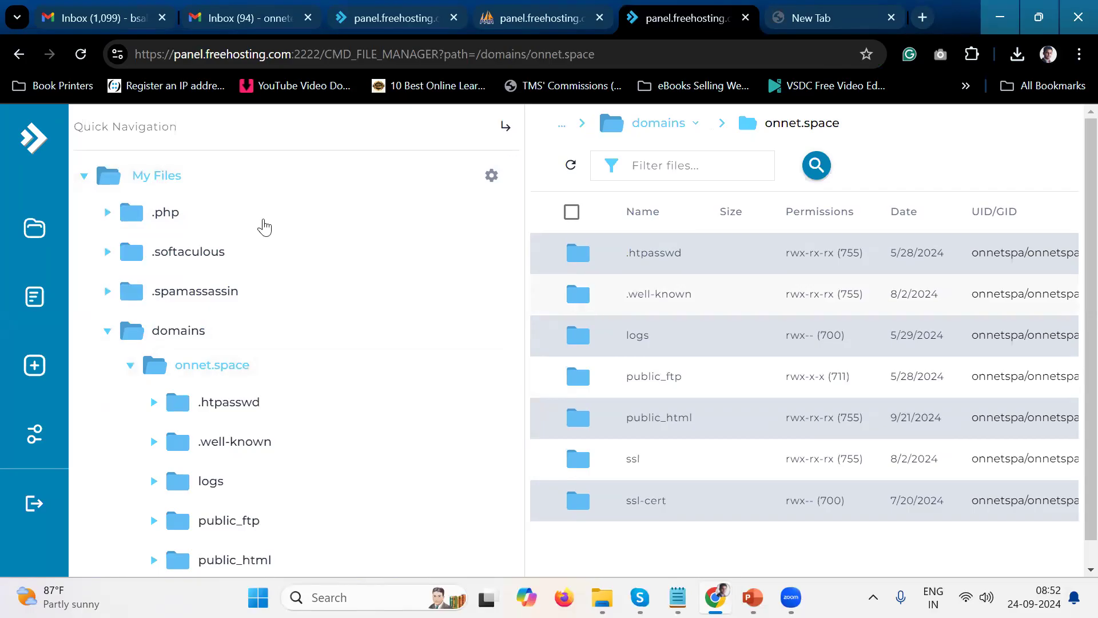
click(143, 179)
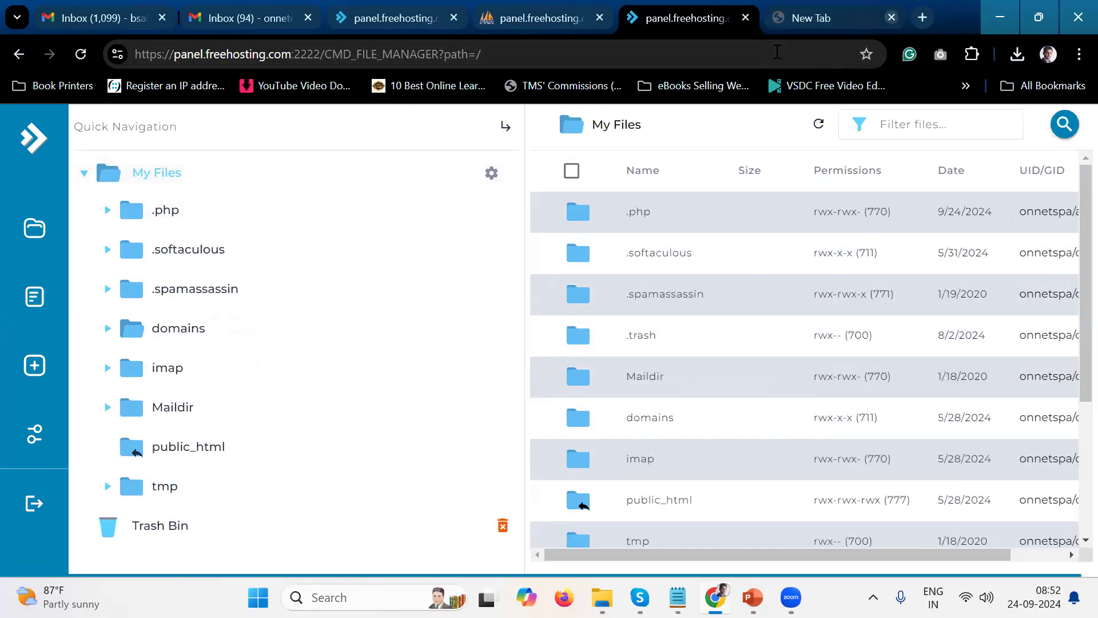
Step: Close the empty browser tab and locate the phpMyAdmin entry under Extra Features in the hosting control panel
click(891, 18)
click(684, 26)
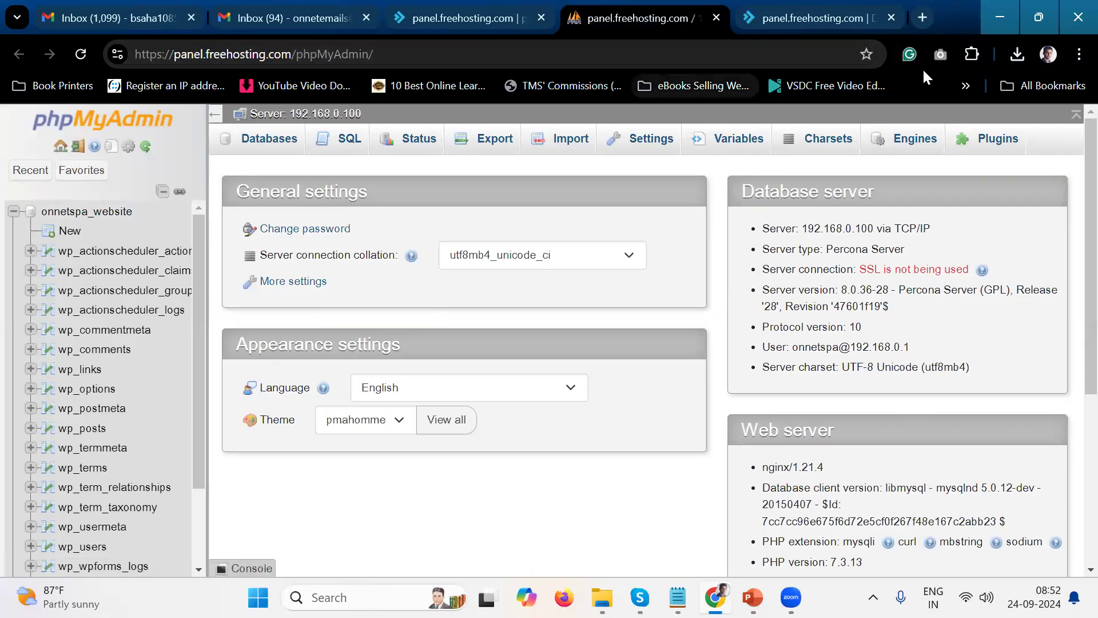
double_click(949, 16)
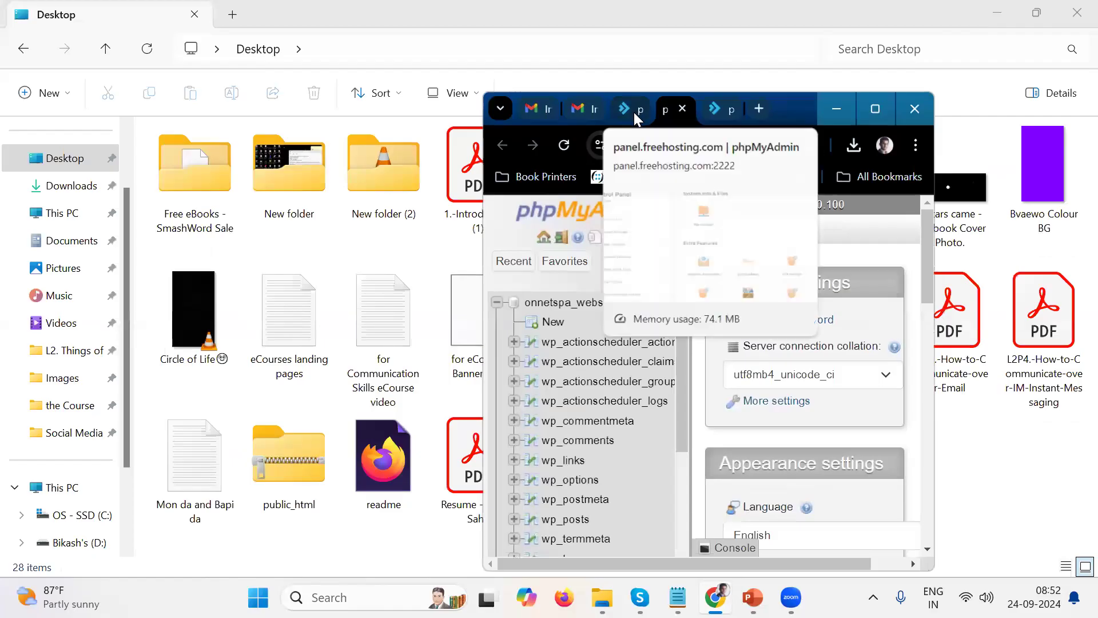
click(633, 111)
click(870, 108)
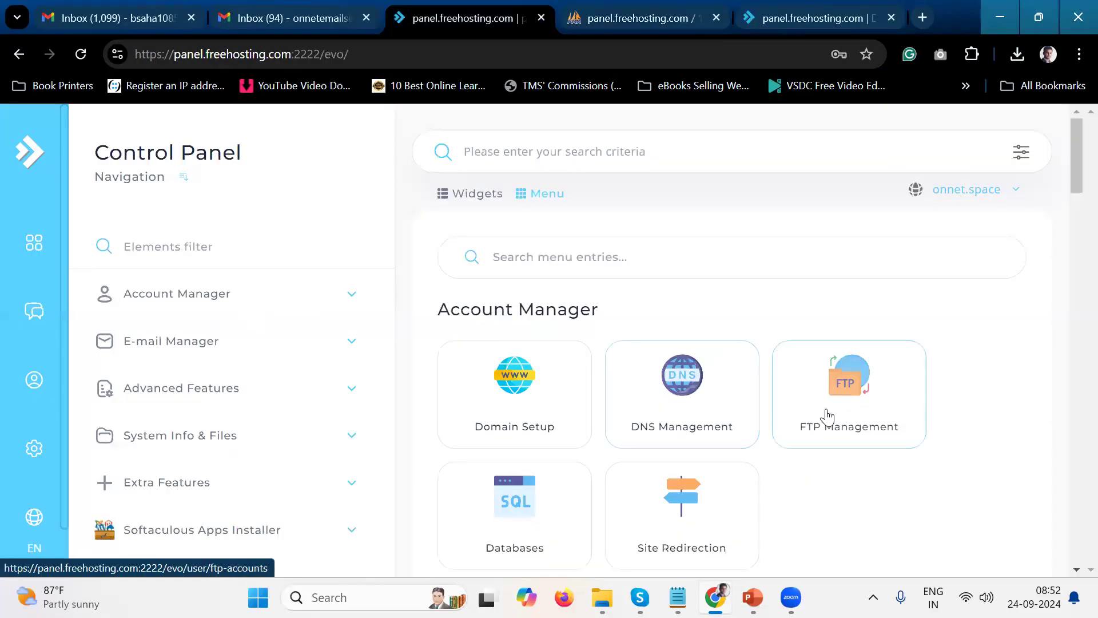
scroll(826, 418, down, 1)
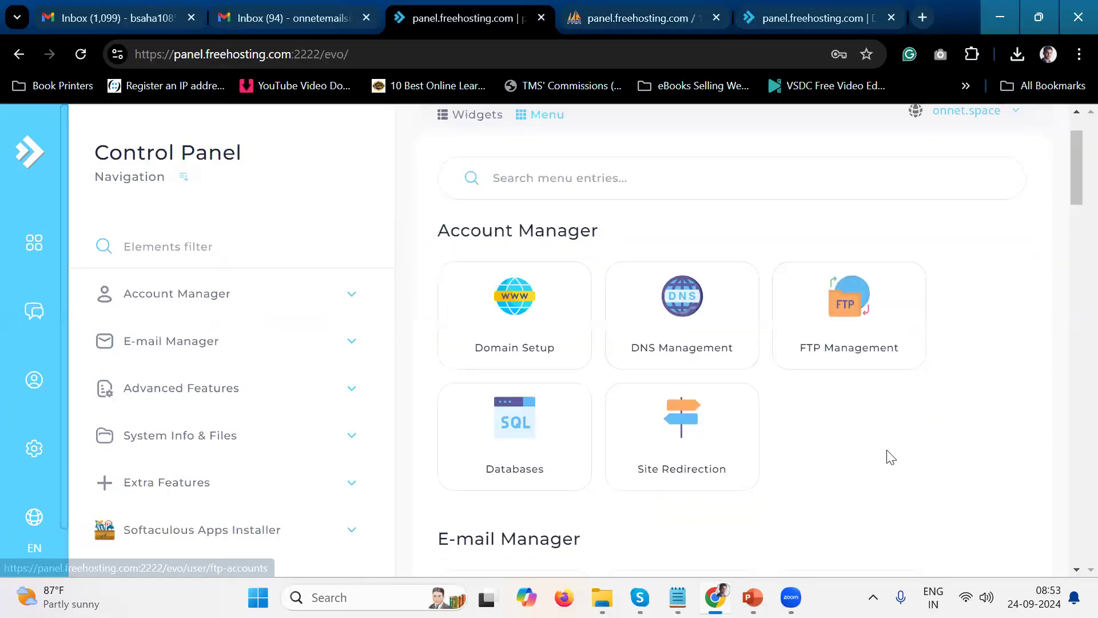
scroll(887, 456, down, 5)
scroll(576, 407, down, 10)
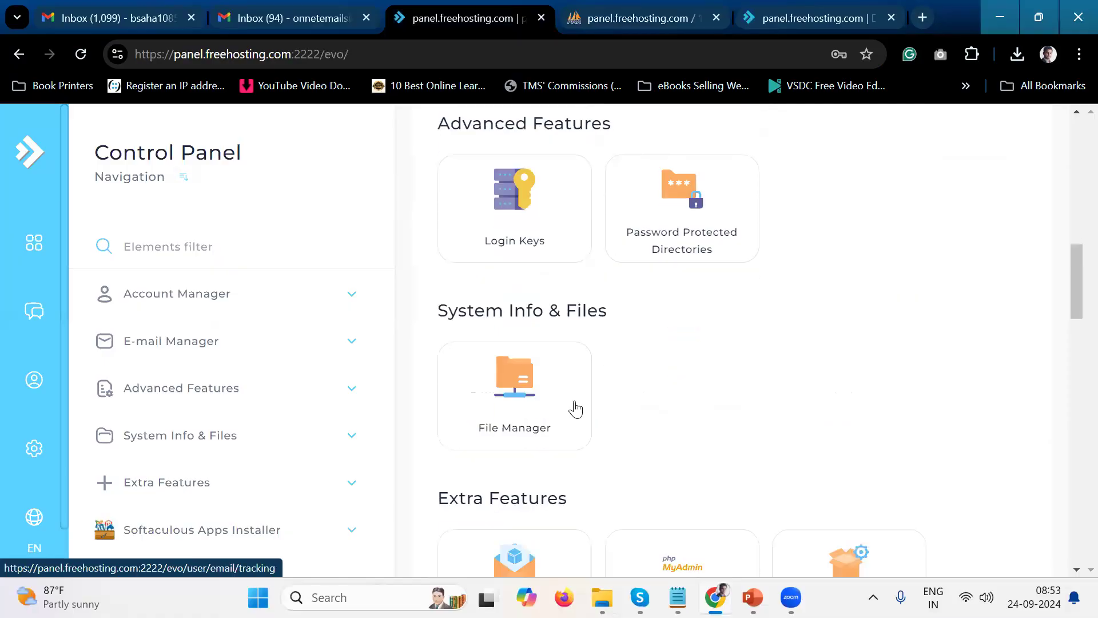
scroll(753, 302, up, 2)
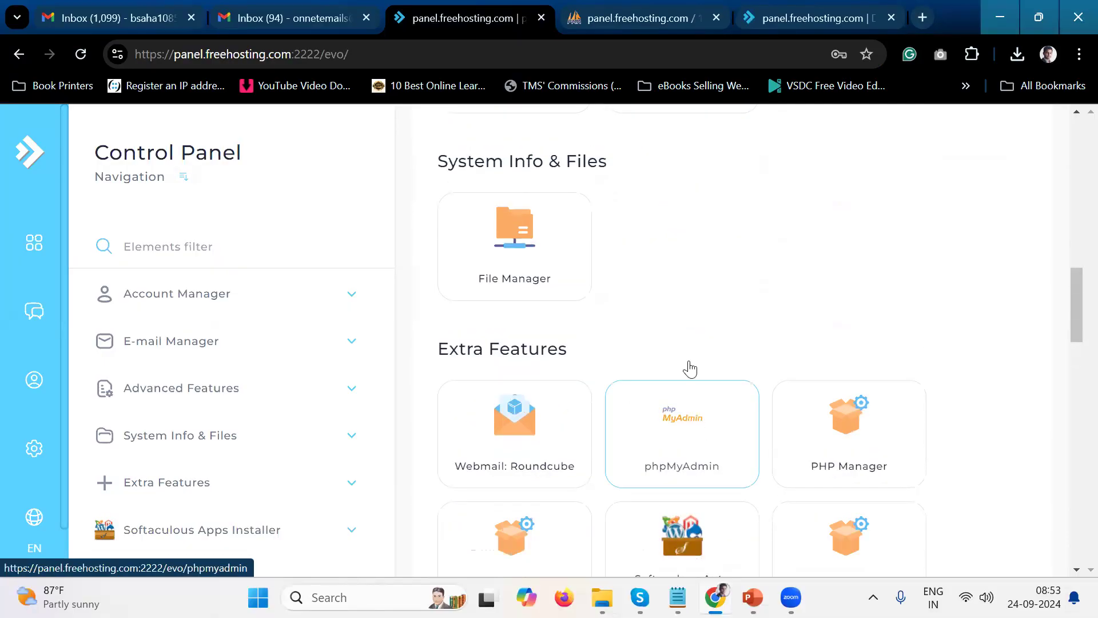
Step: Return to the open phpMyAdmin session, review the tables of the onnetspa_website database, and collapse its table list
click(1036, 13)
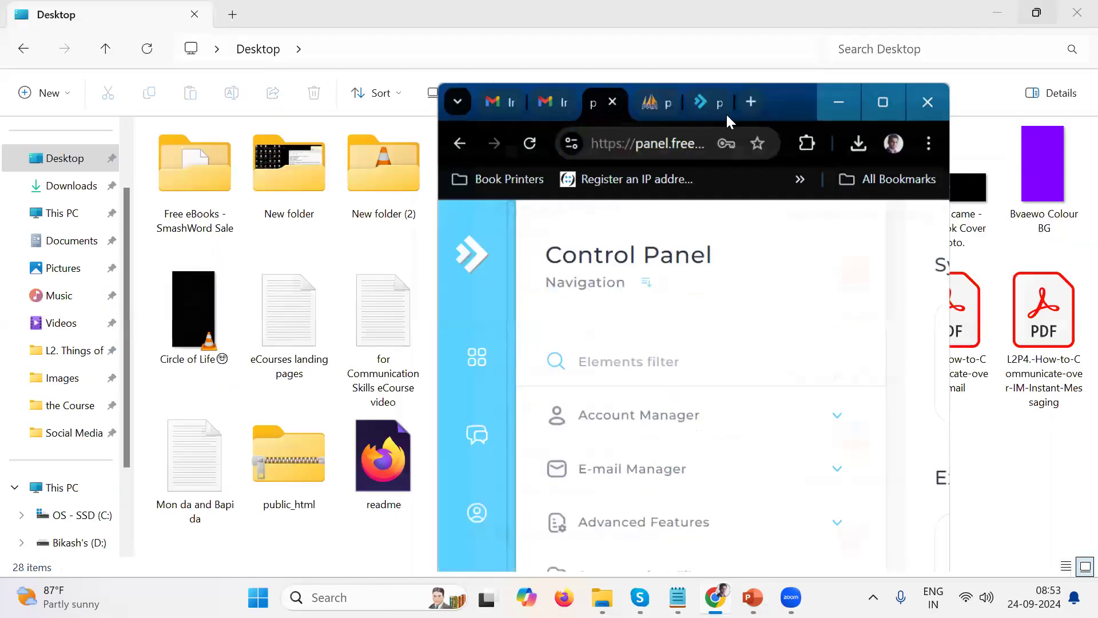
click(666, 108)
click(870, 110)
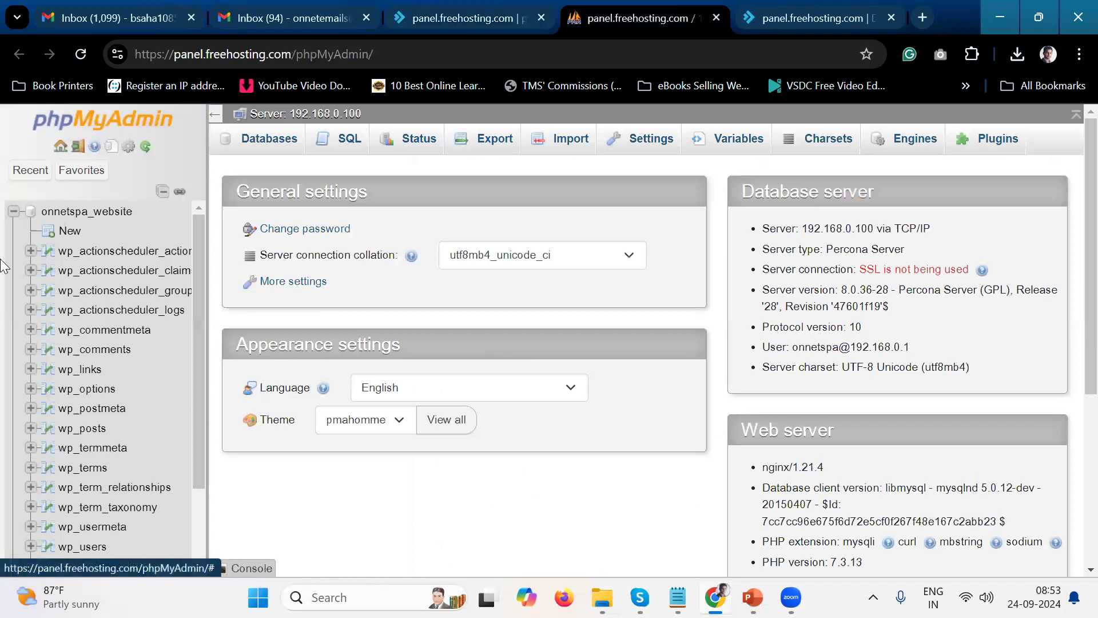
click(13, 211)
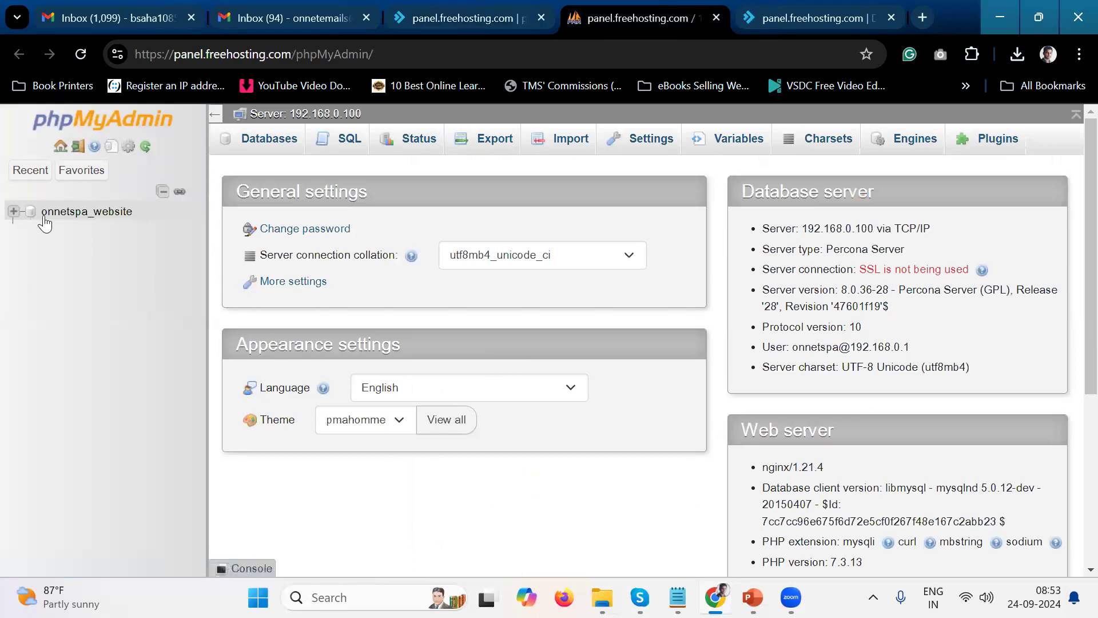
click(13, 211)
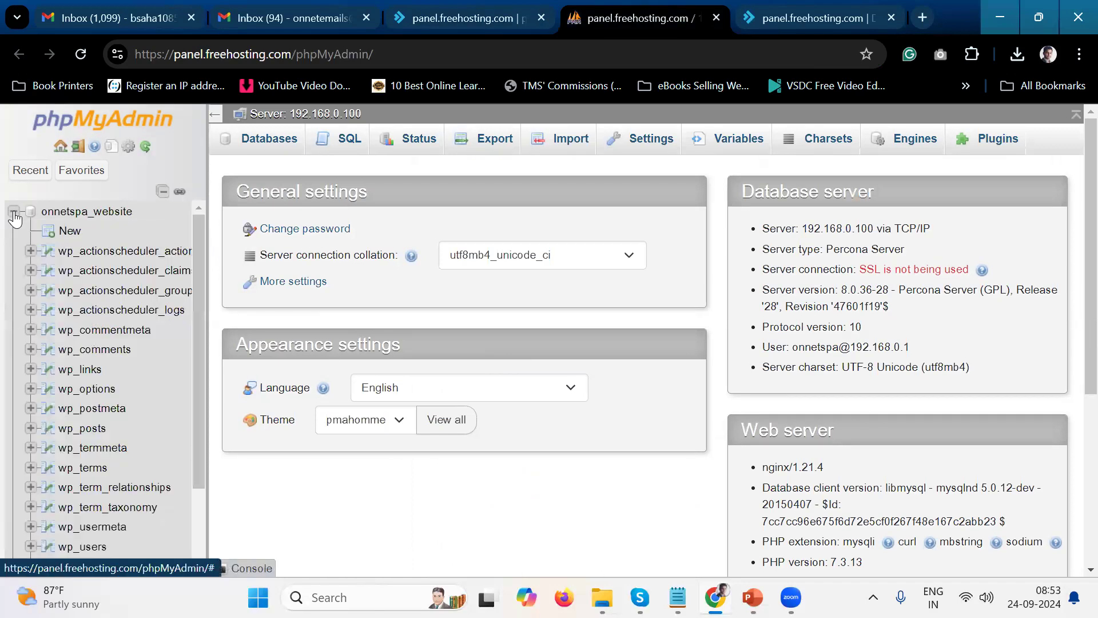
scroll(147, 486, down, 2)
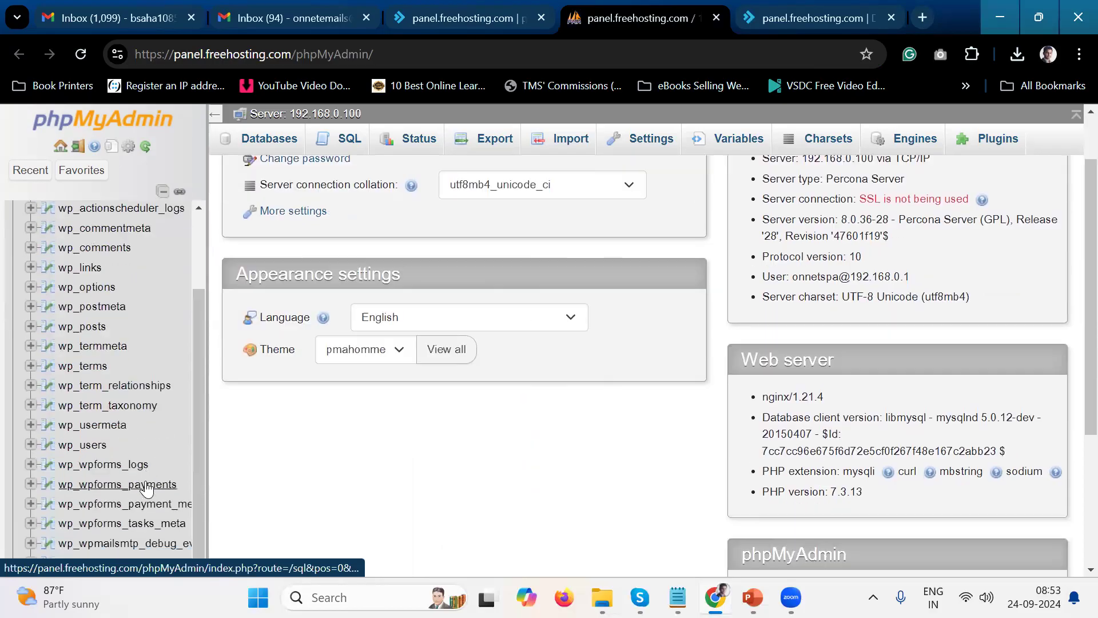
scroll(74, 331, up, 3)
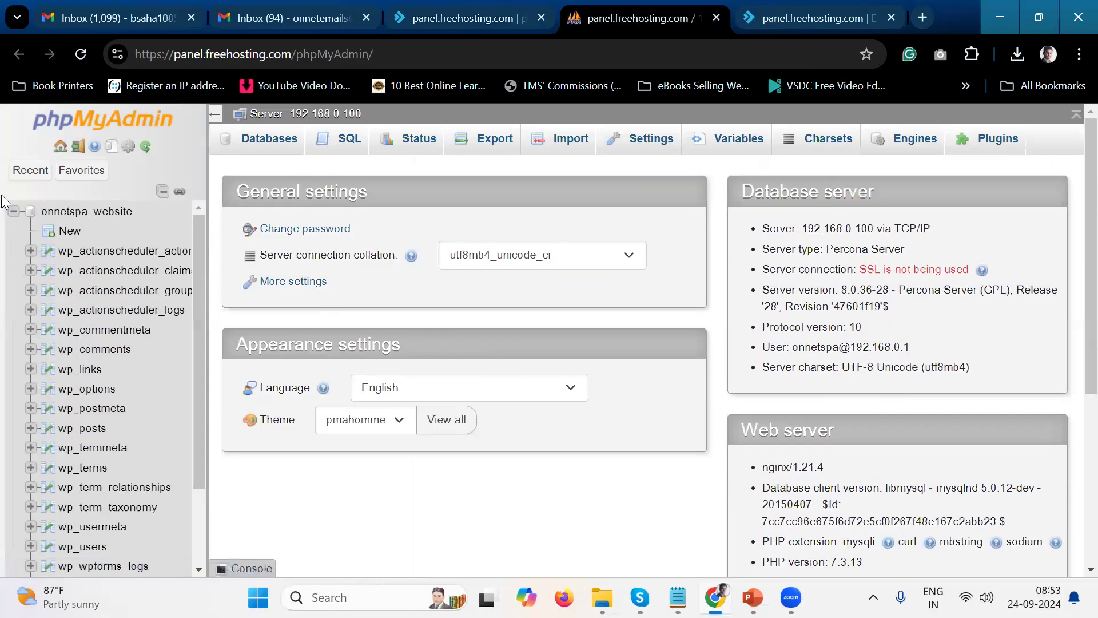
click(13, 211)
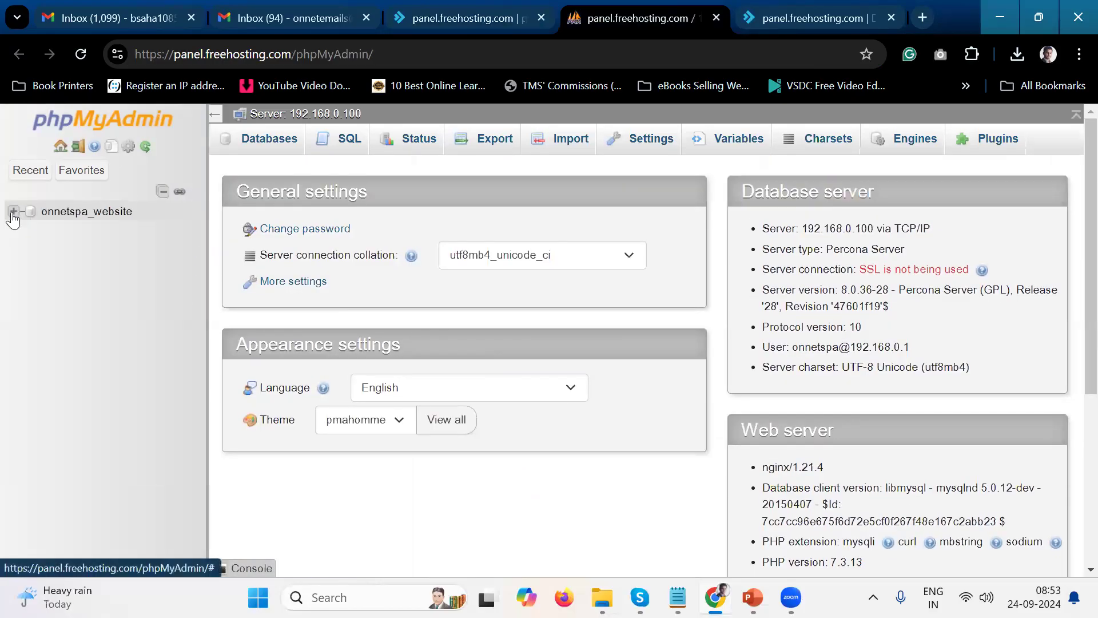
Step: Start a Quick export of the server's databases in SQL format and cancel the 192_168_0_100.sql download
click(282, 139)
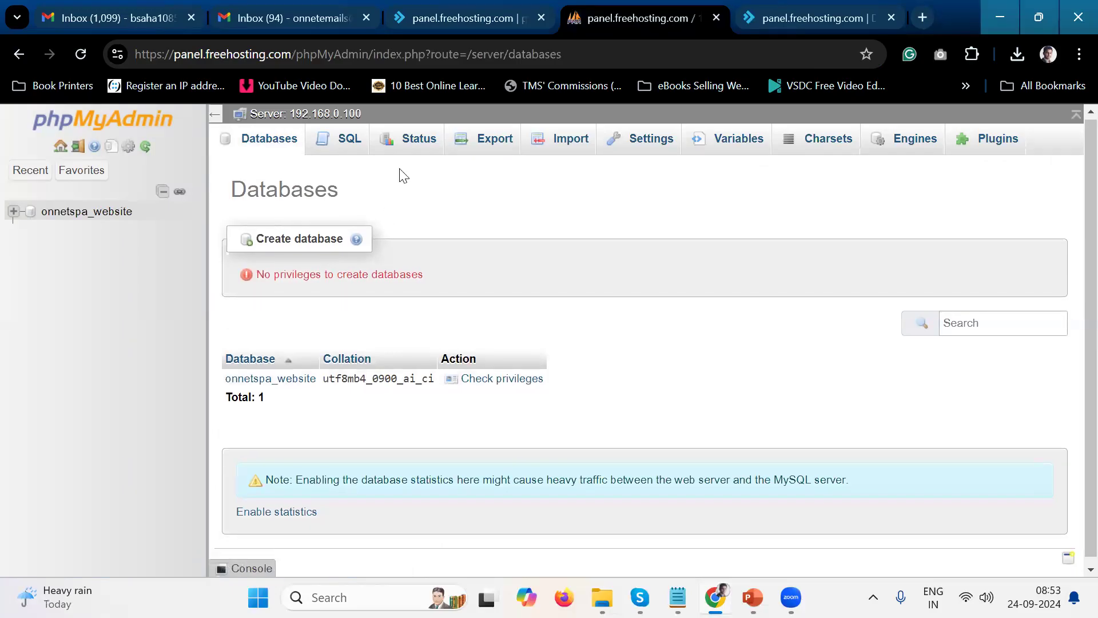
click(494, 143)
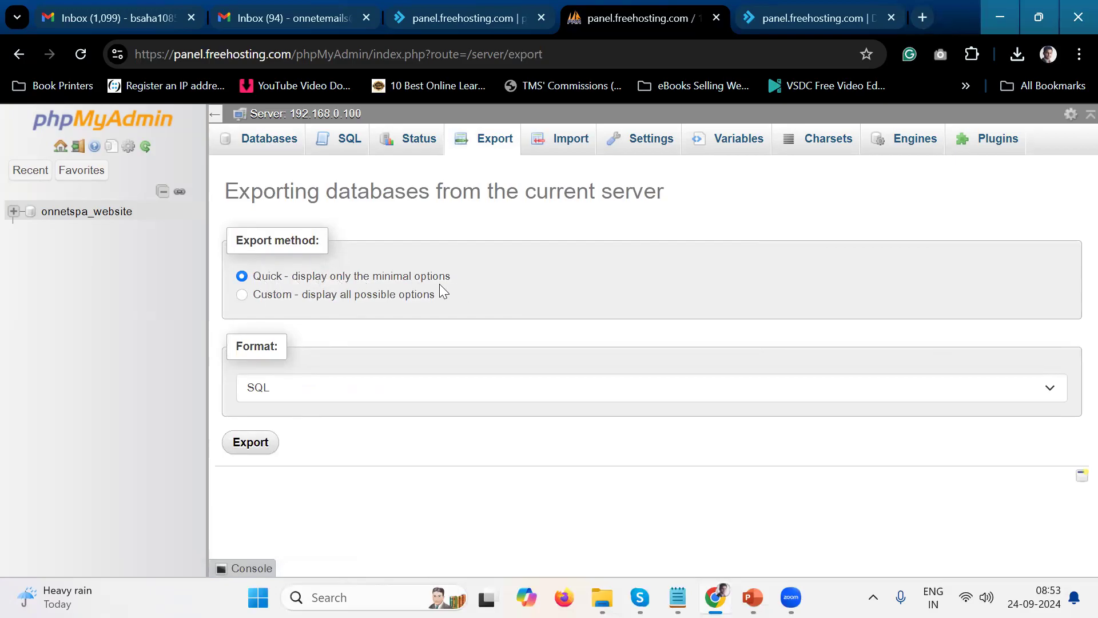
click(350, 397)
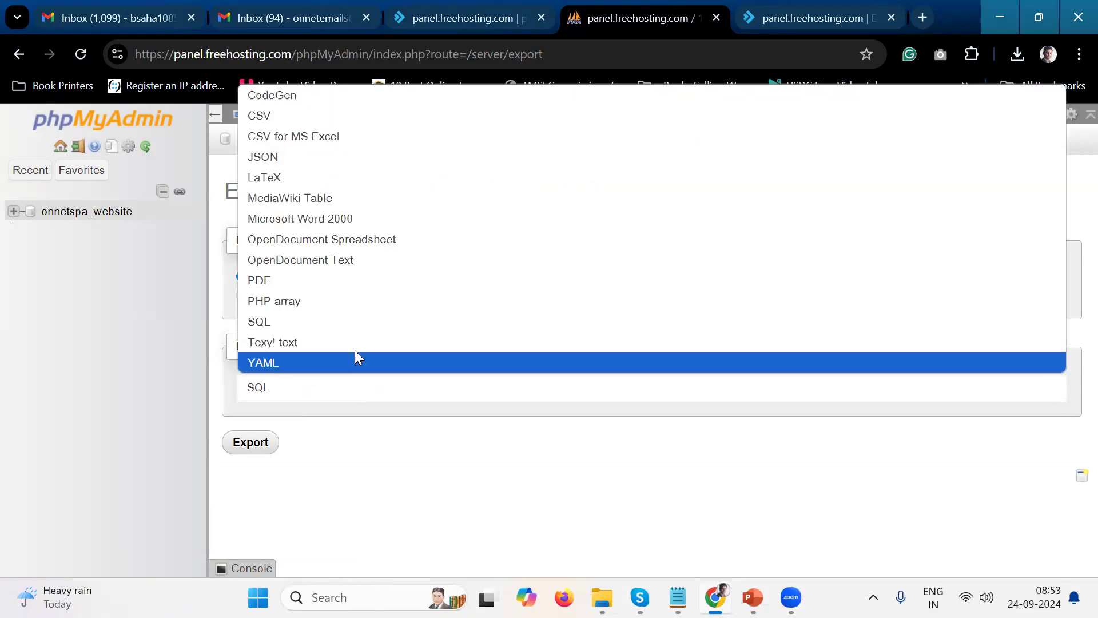
click(380, 326)
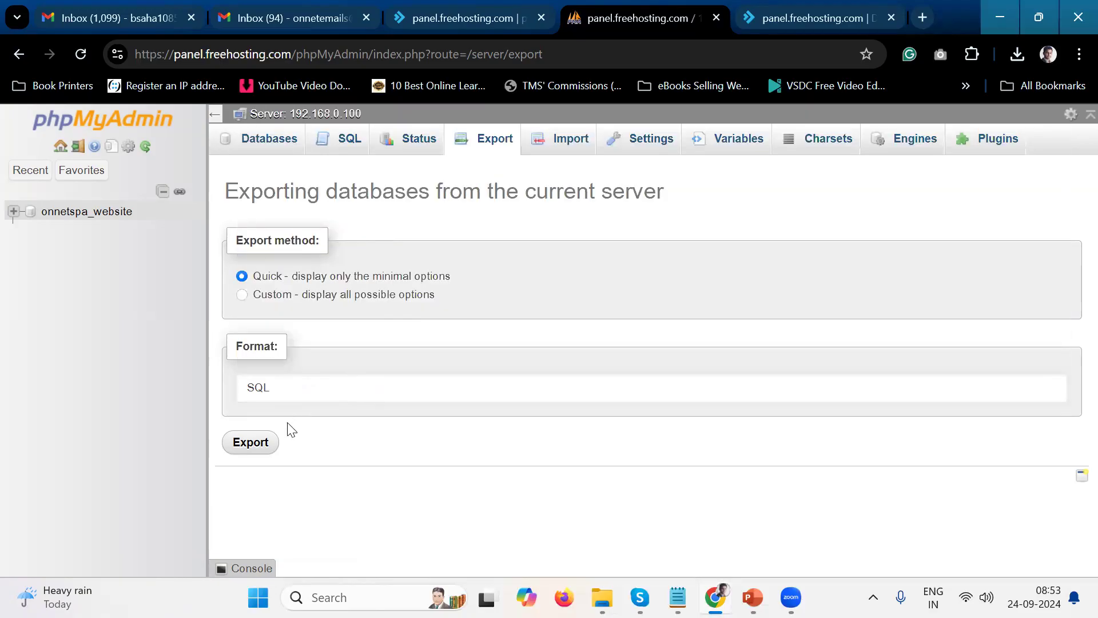
click(261, 442)
click(1016, 54)
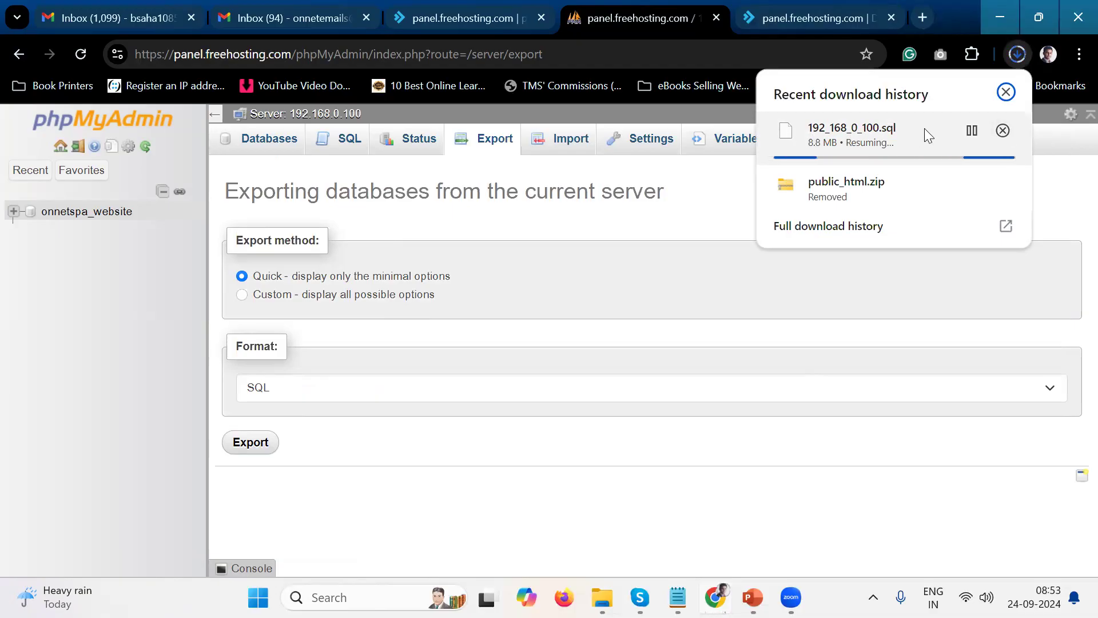
click(1002, 131)
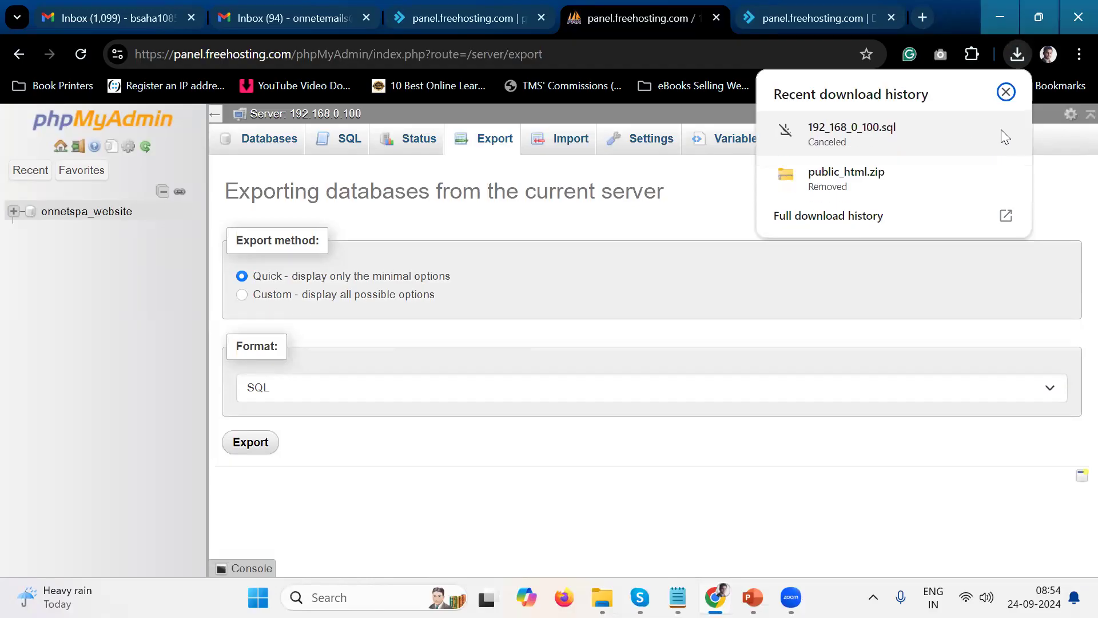
Step: Examine the 192_168_0_100.sql entry and its available options in the browser's recent download history
right_click(912, 130)
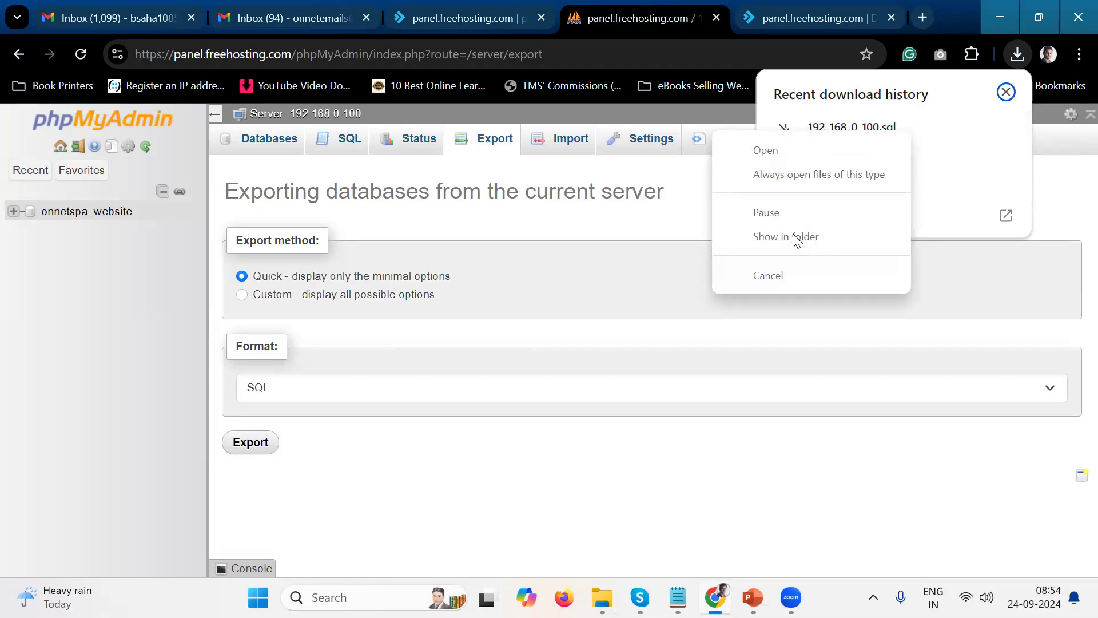
click(950, 2)
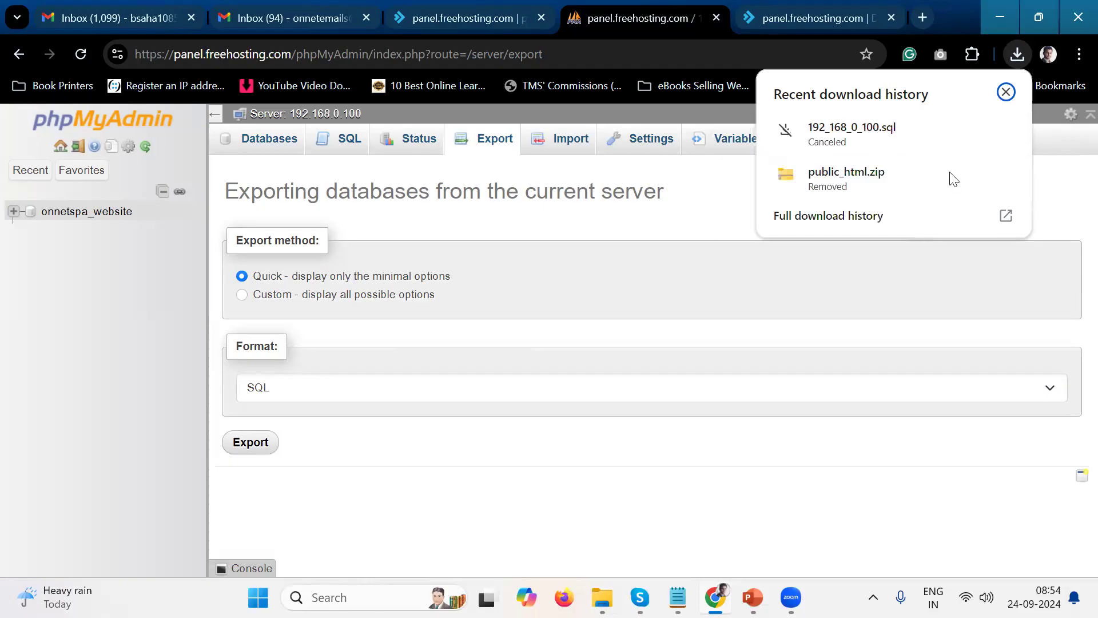
click(1005, 92)
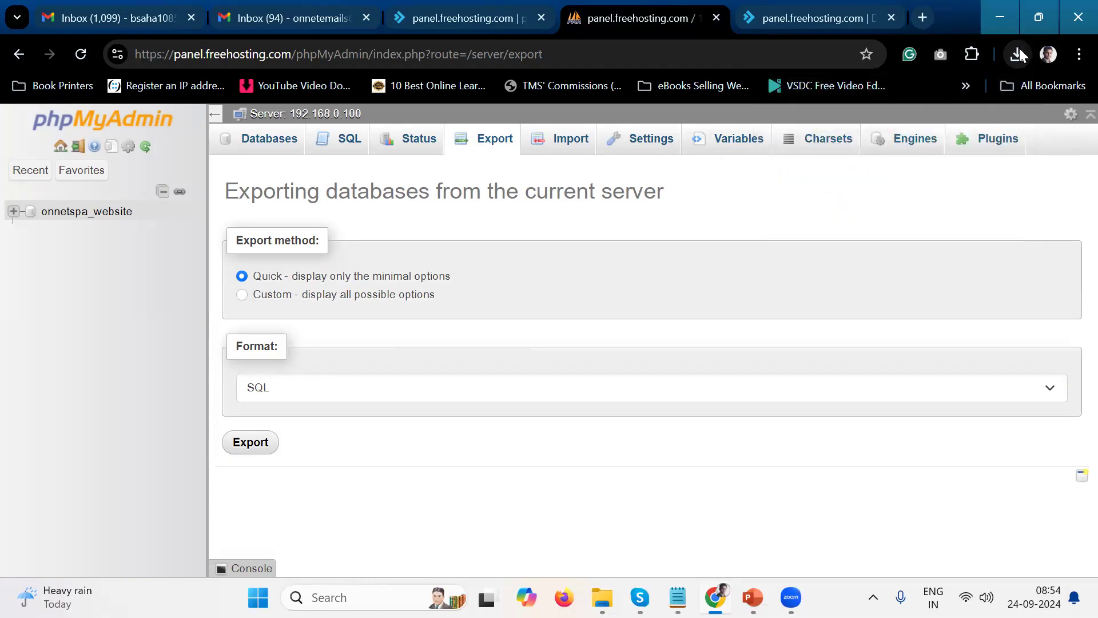
click(1018, 54)
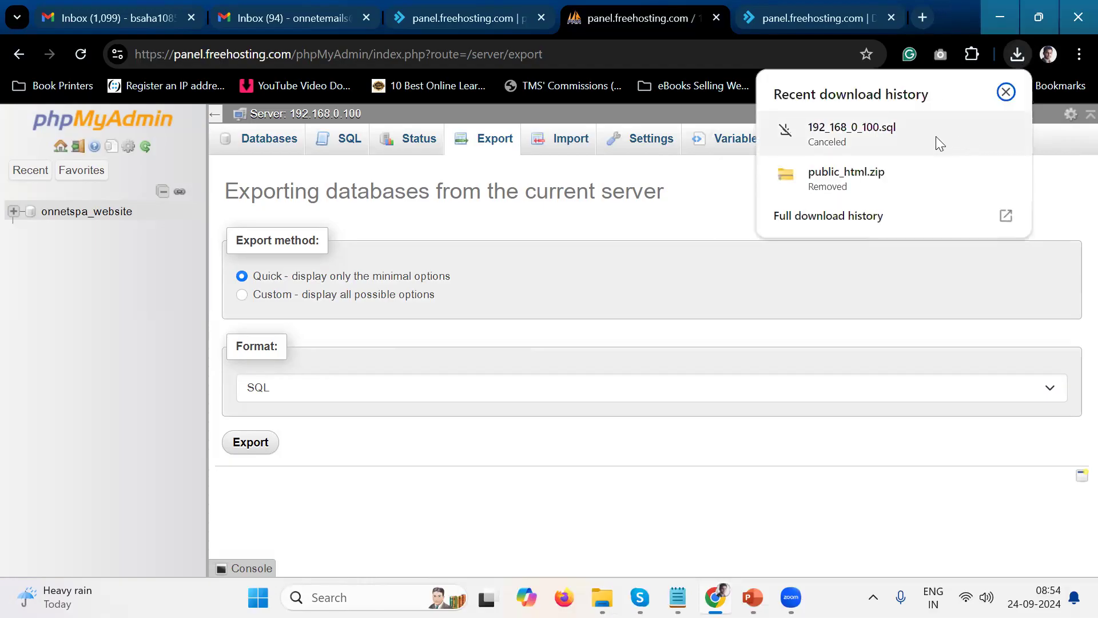
click(938, 7)
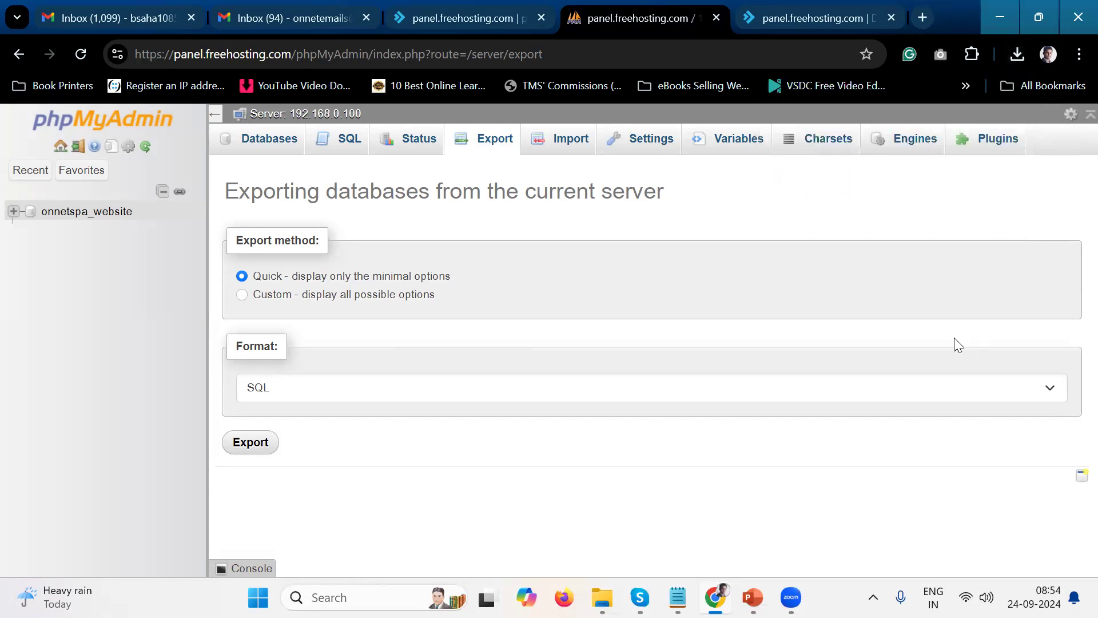
Step: Check the Downloads folder in File Explorer, and return to the browser's phpMyAdmin export page with its window restored down
mouse_move(602, 597)
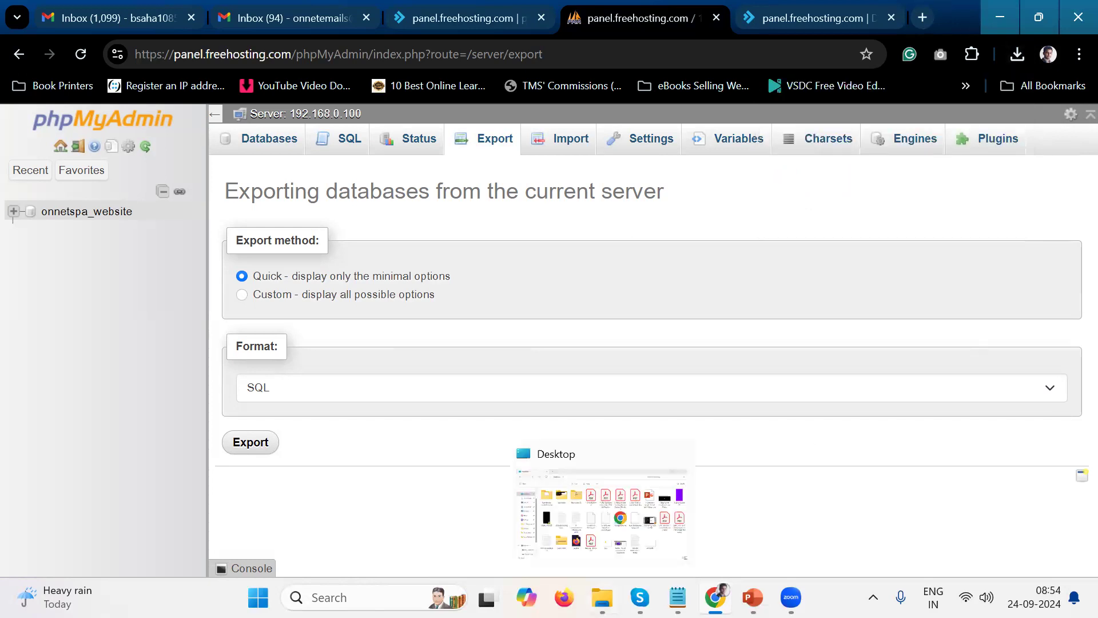
click(604, 515)
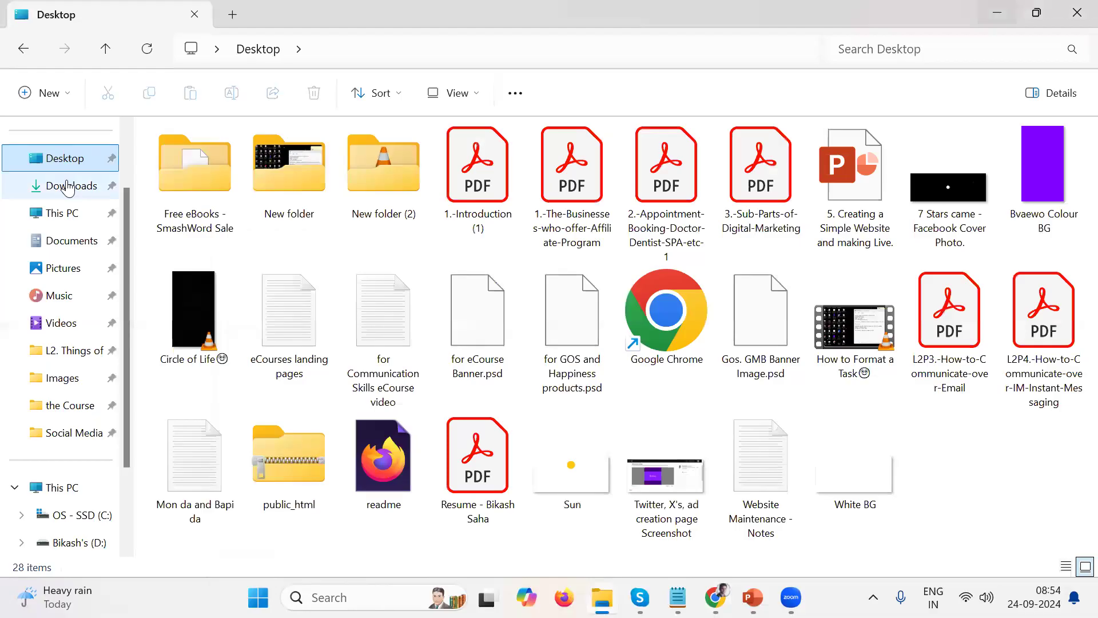
click(68, 184)
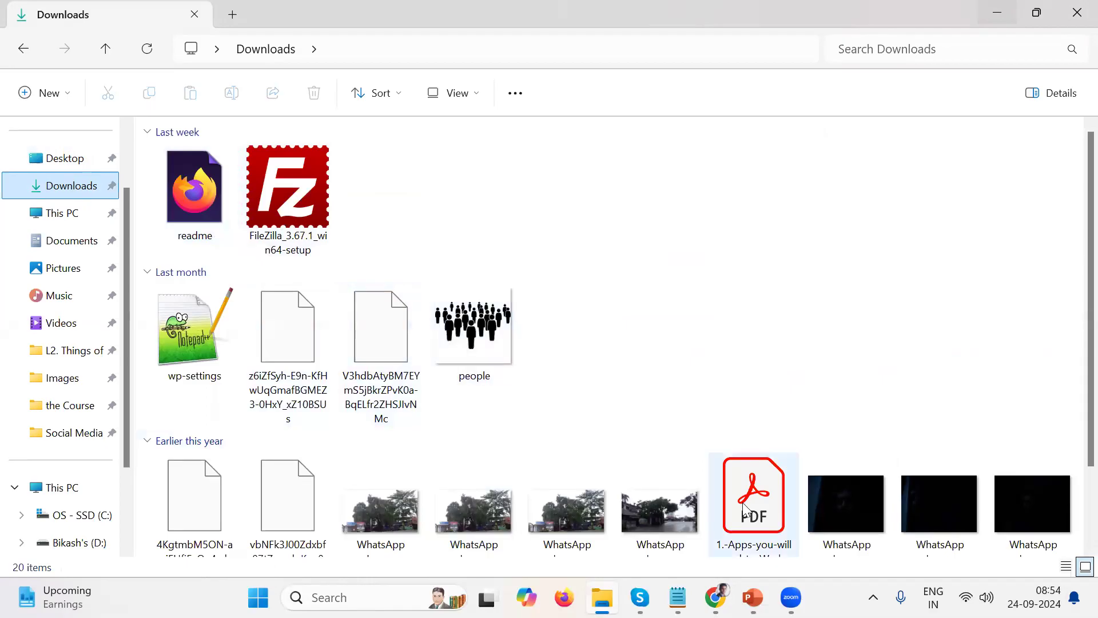
mouse_move(715, 598)
click(719, 540)
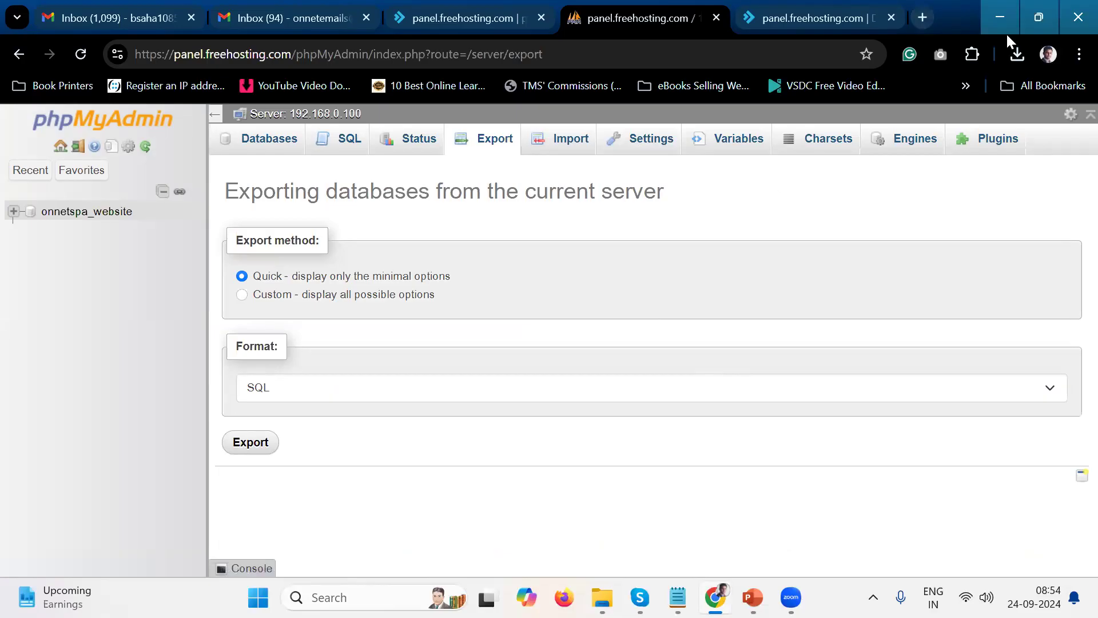
mouse_move(1038, 24)
click(1040, 19)
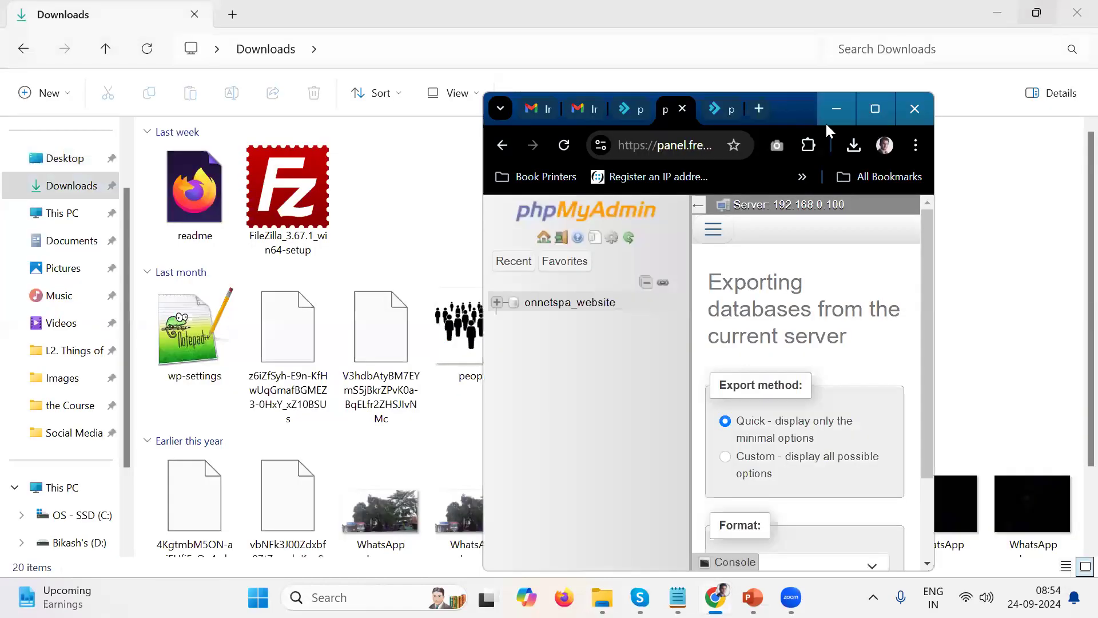
Step: Maximize the browser on the hosting control panel, open its File Manager, and view the public_html folder's contents
click(629, 111)
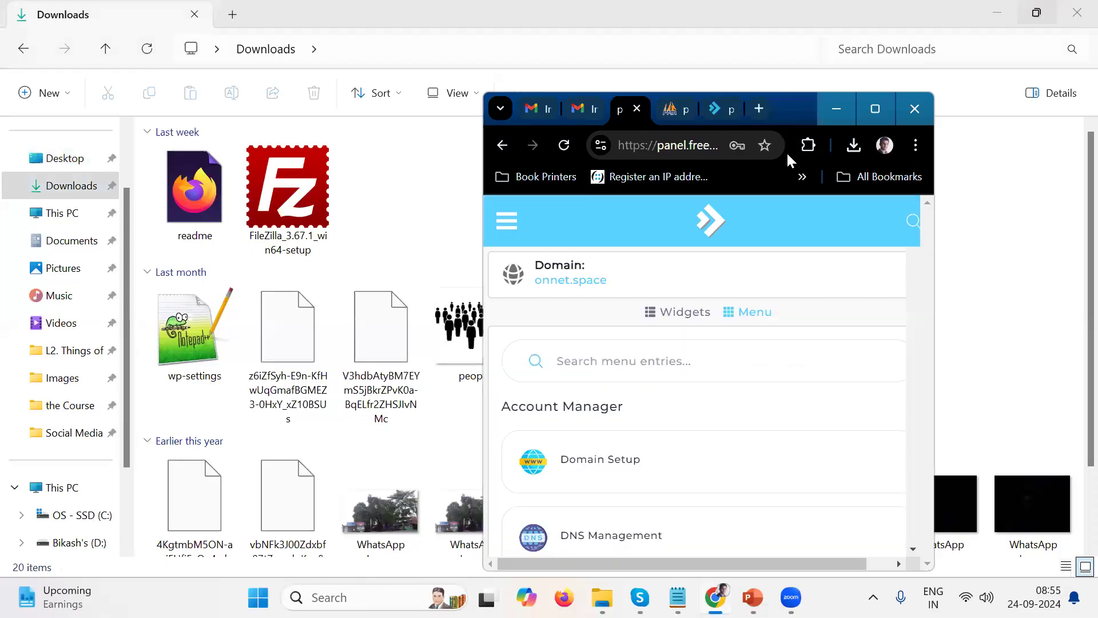
click(864, 109)
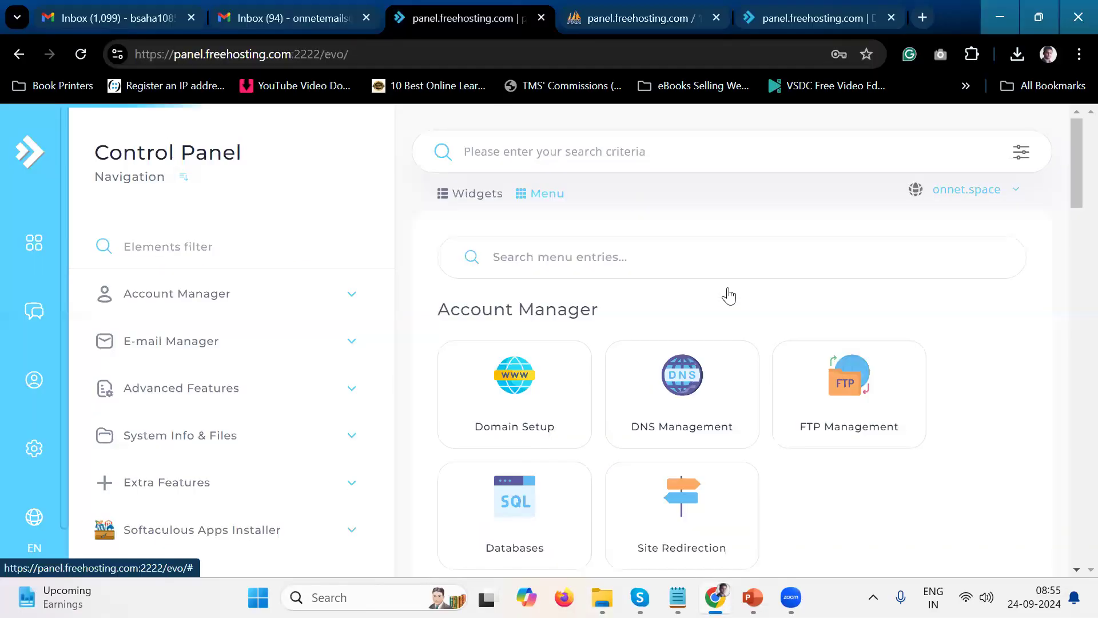
scroll(750, 238, down, 5)
scroll(751, 239, down, 6)
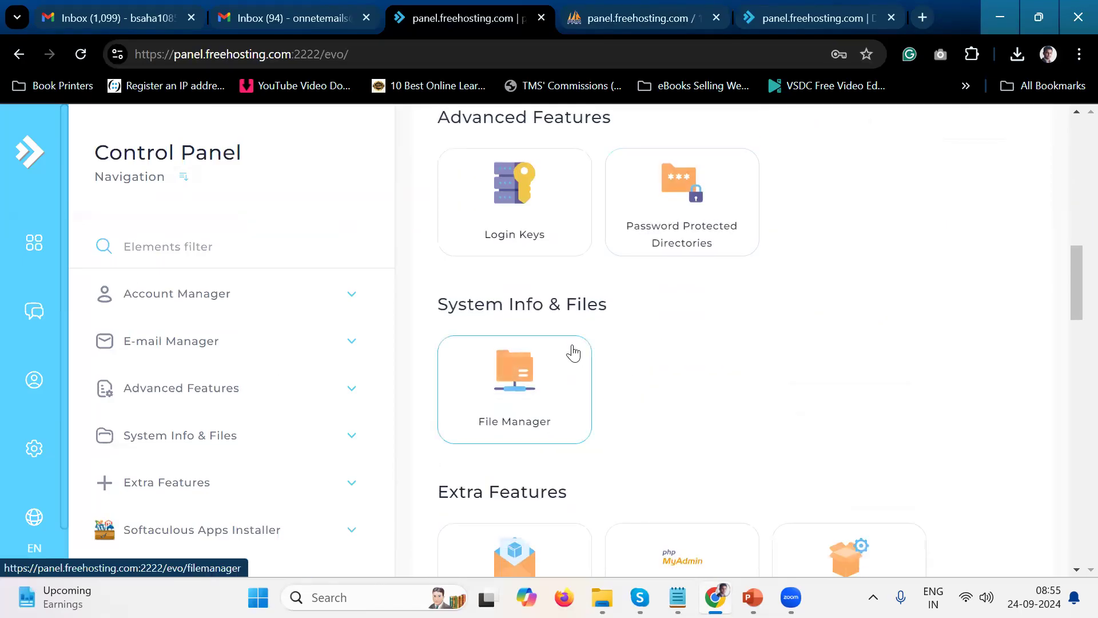
click(571, 348)
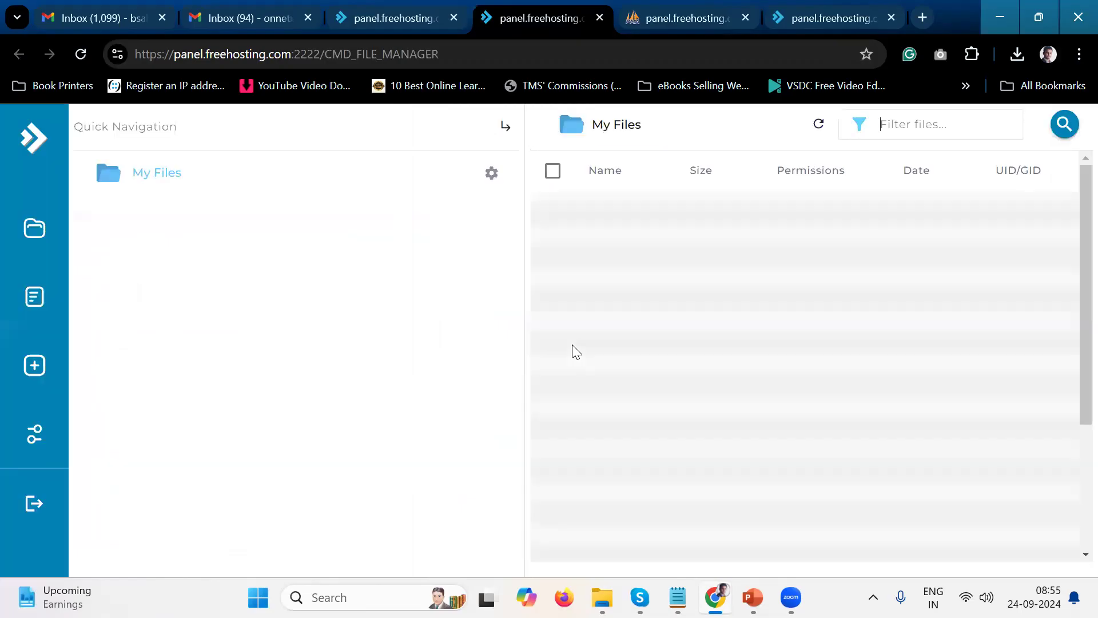
scroll(699, 401, down, 1)
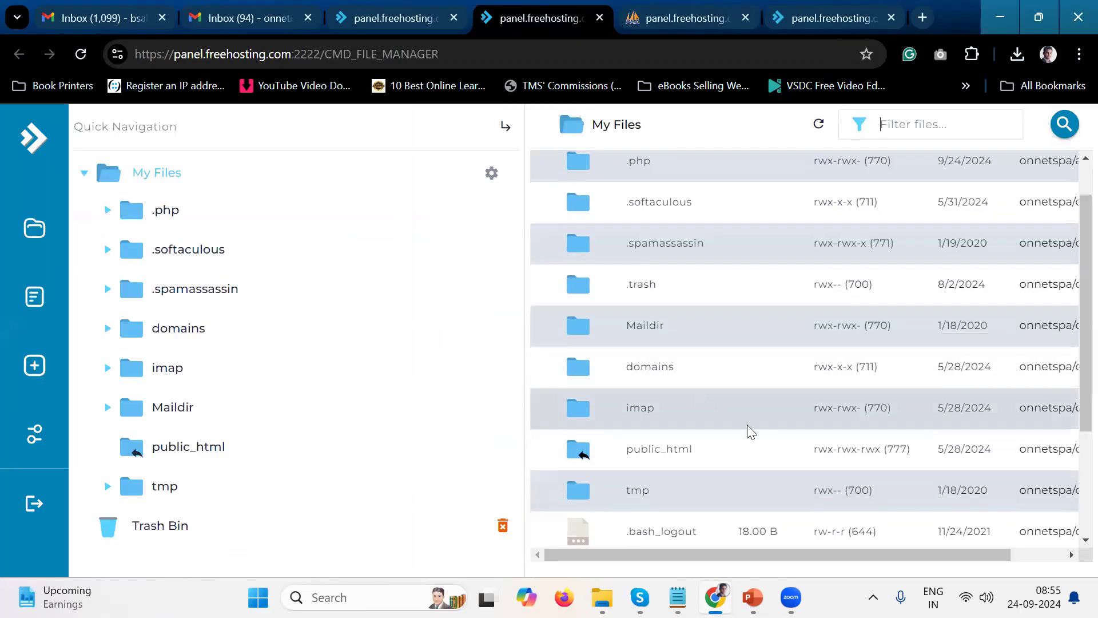
double_click(708, 452)
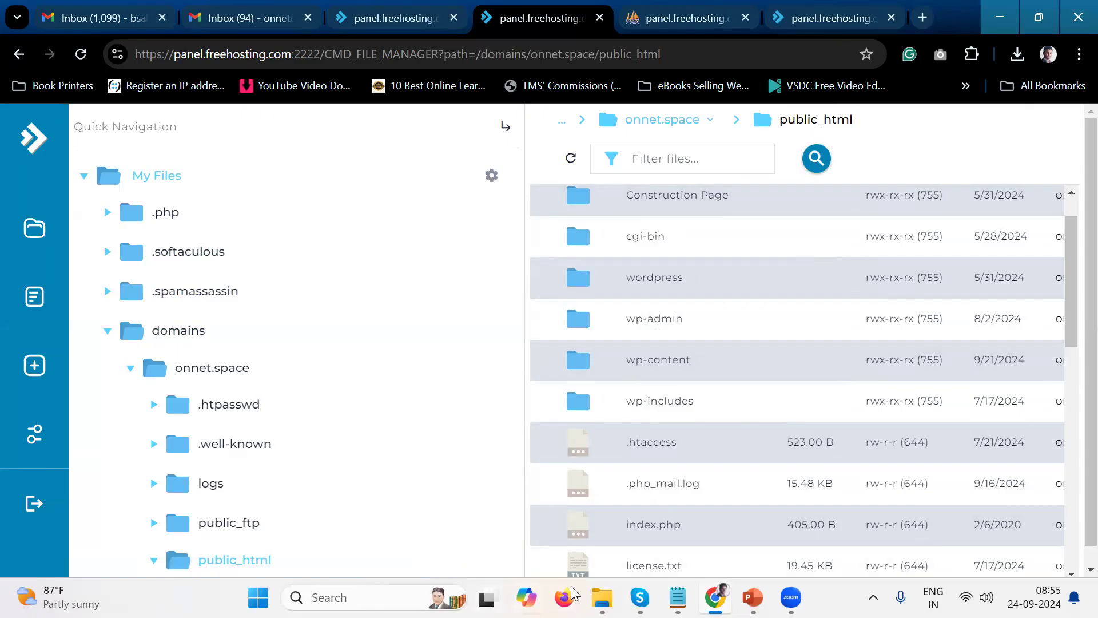
Step: Switch to File Explorer and create a new folder on the Desktop, keeping its default name
mouse_move(611, 589)
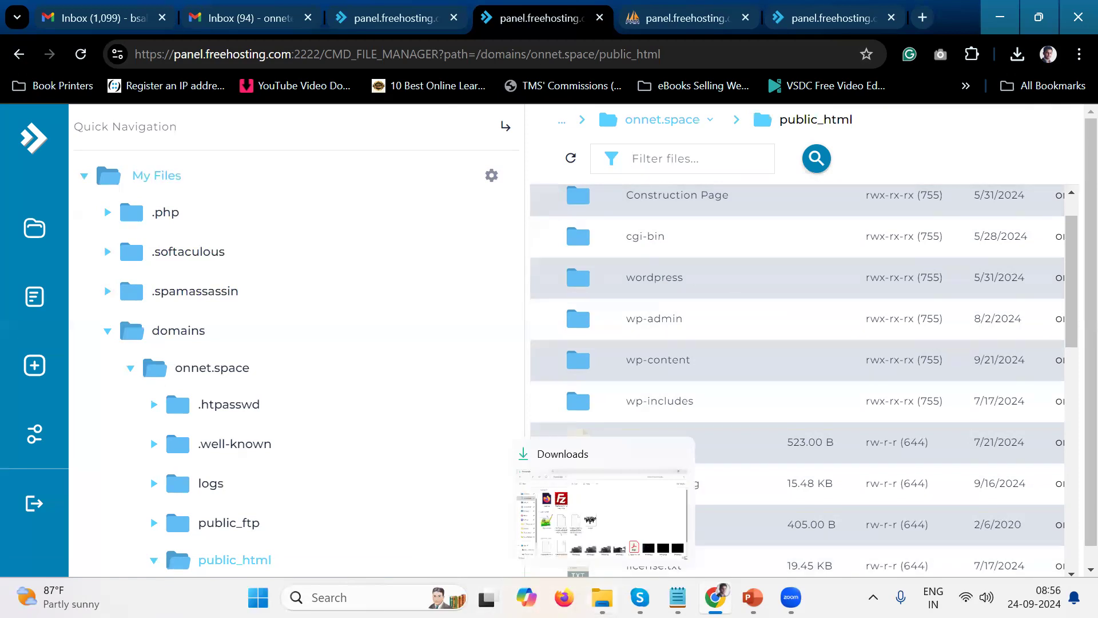
click(601, 509)
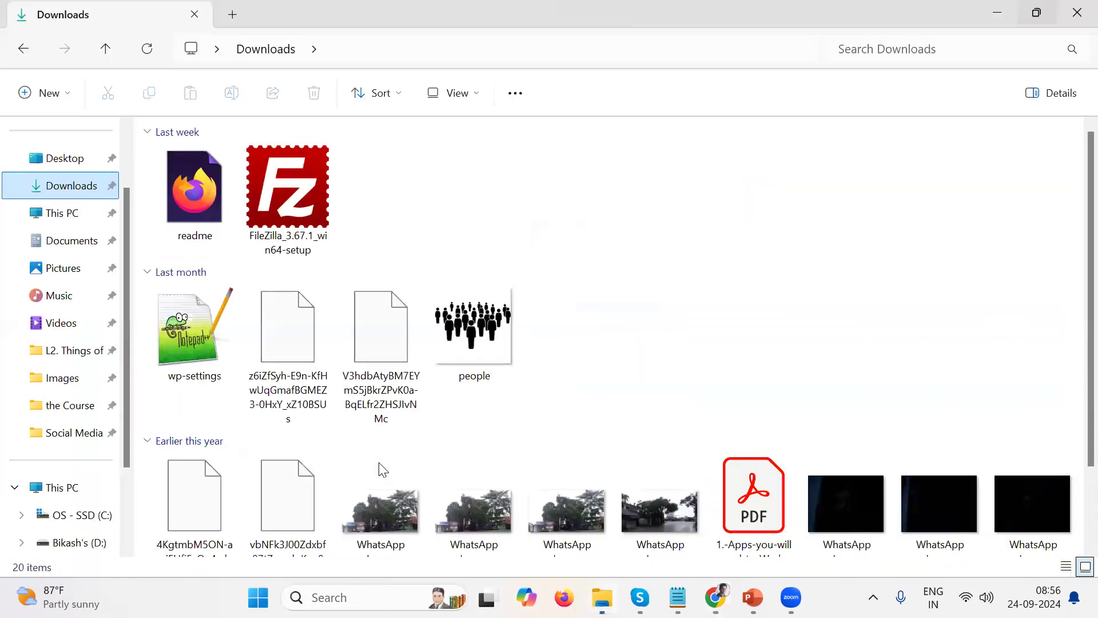
click(67, 159)
click(955, 517)
right_click(968, 426)
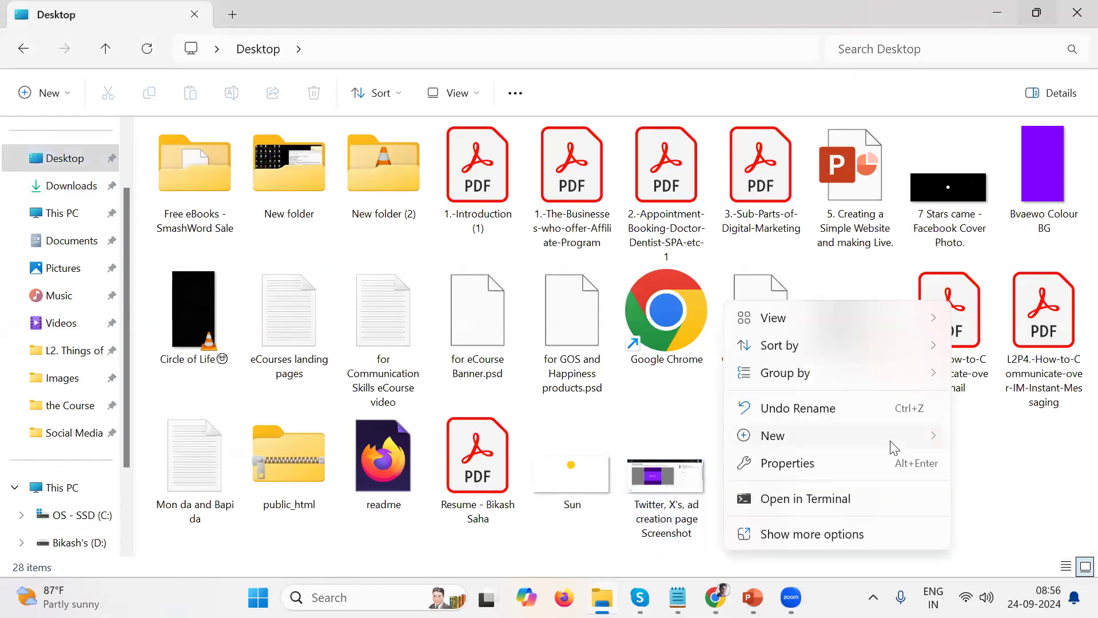
mouse_move(890, 439)
click(613, 165)
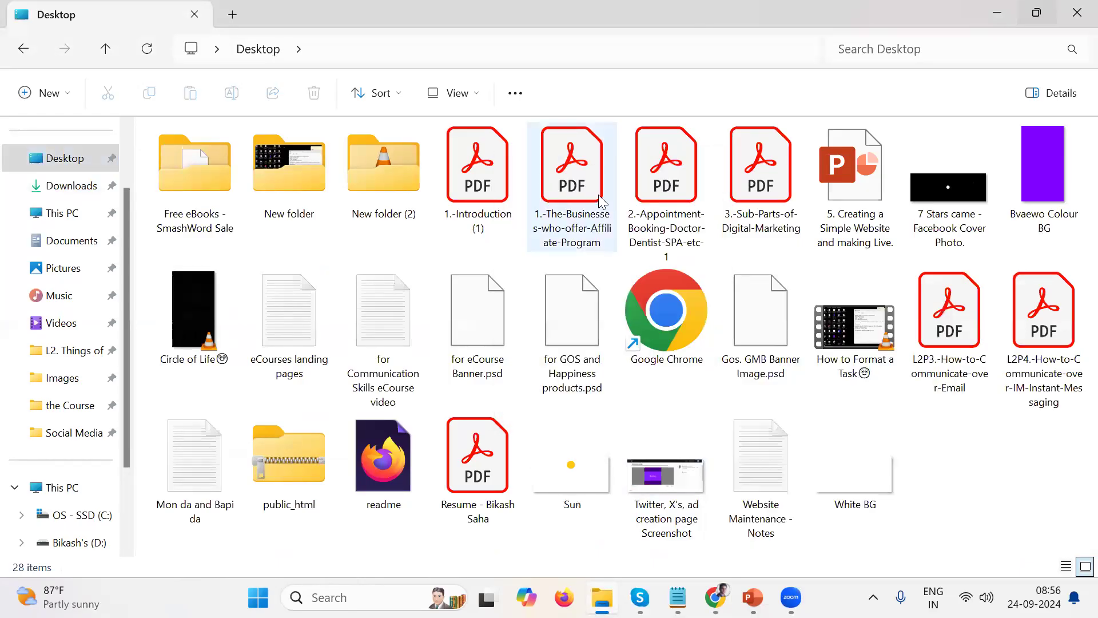
click(913, 532)
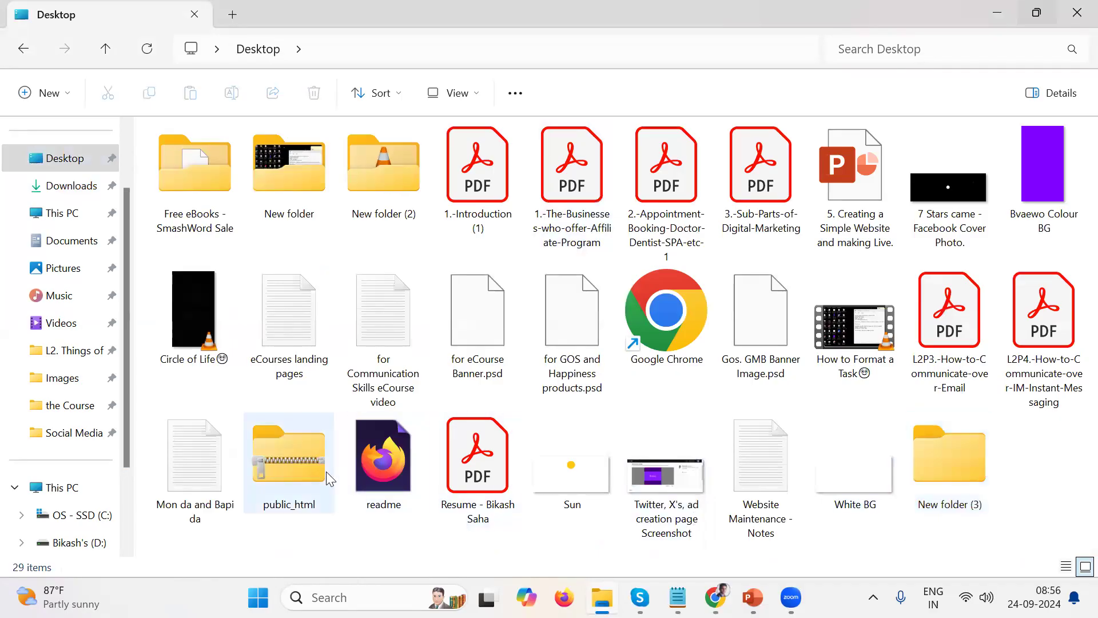
Step: Move the public_html zip archive from the Desktop into New folder (3)
click(303, 479)
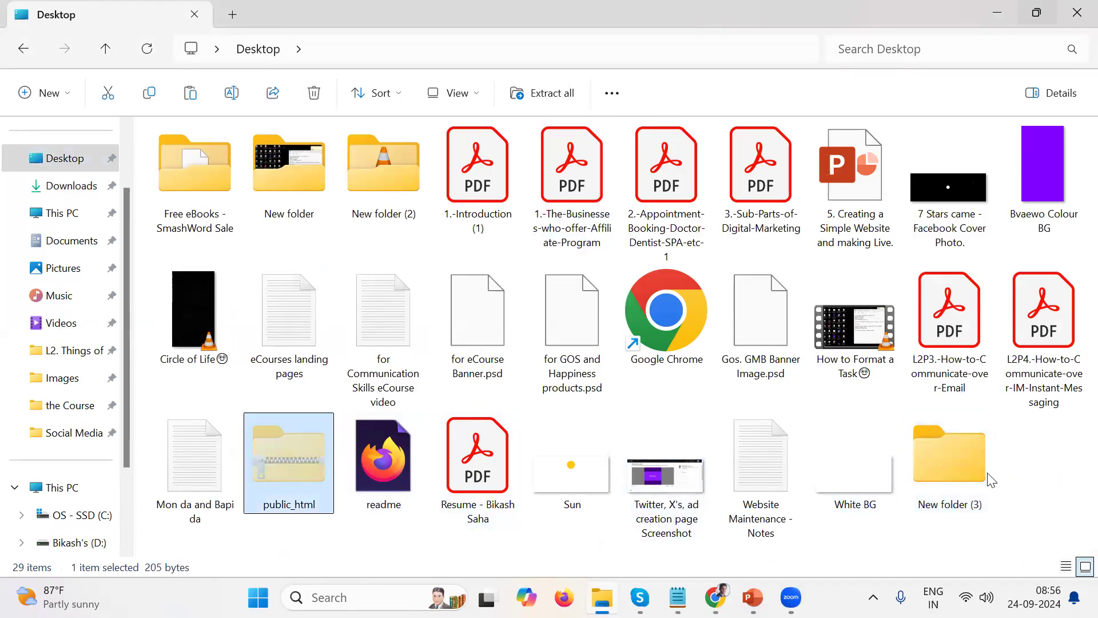
double_click(973, 471)
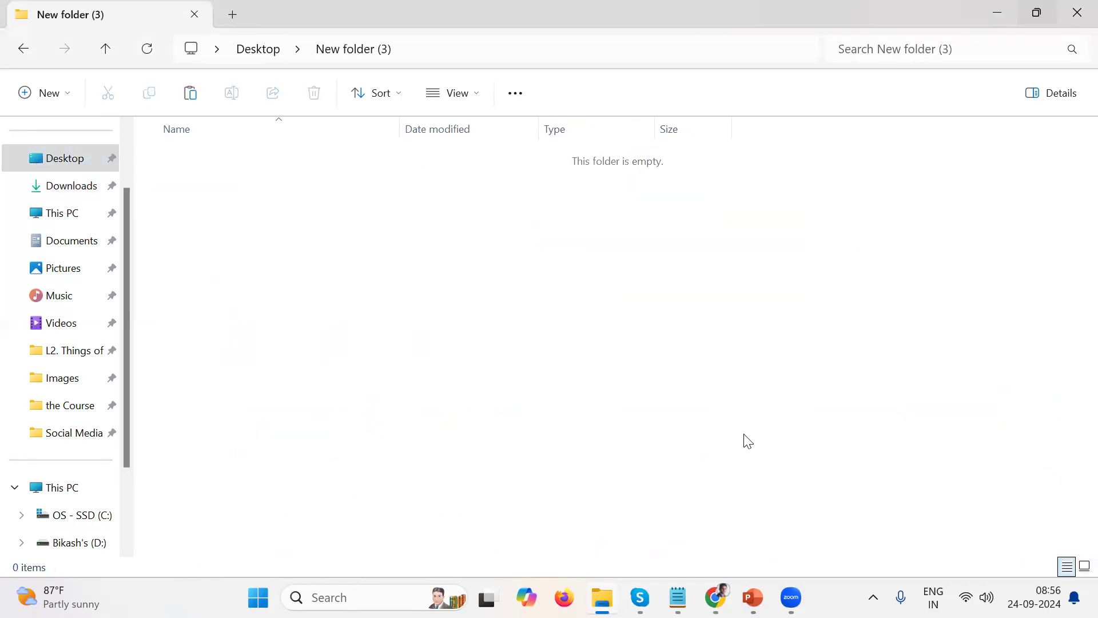
key(ctrl+v)
Step: Create a folder named public_html inside New folder (3), beside the zip archive
right_click(505, 376)
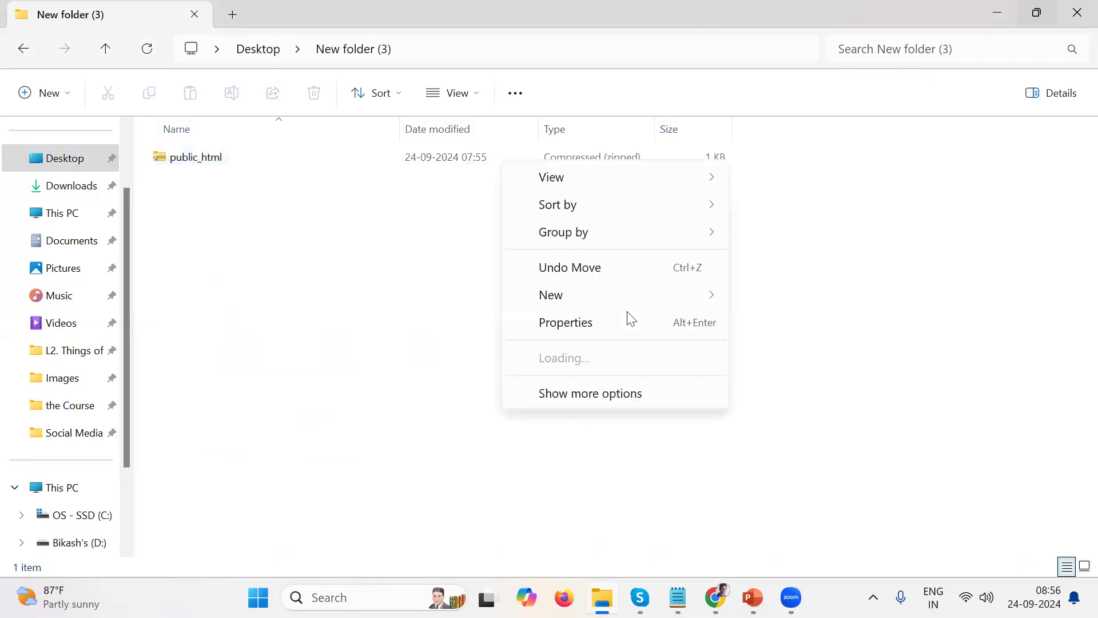
mouse_move(640, 294)
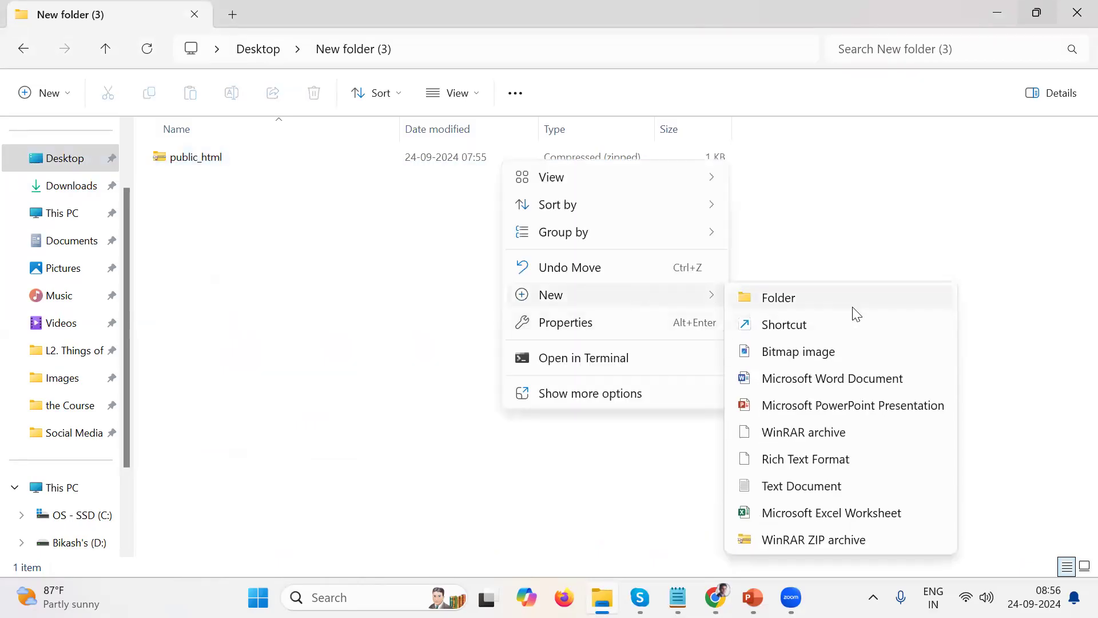
click(851, 298)
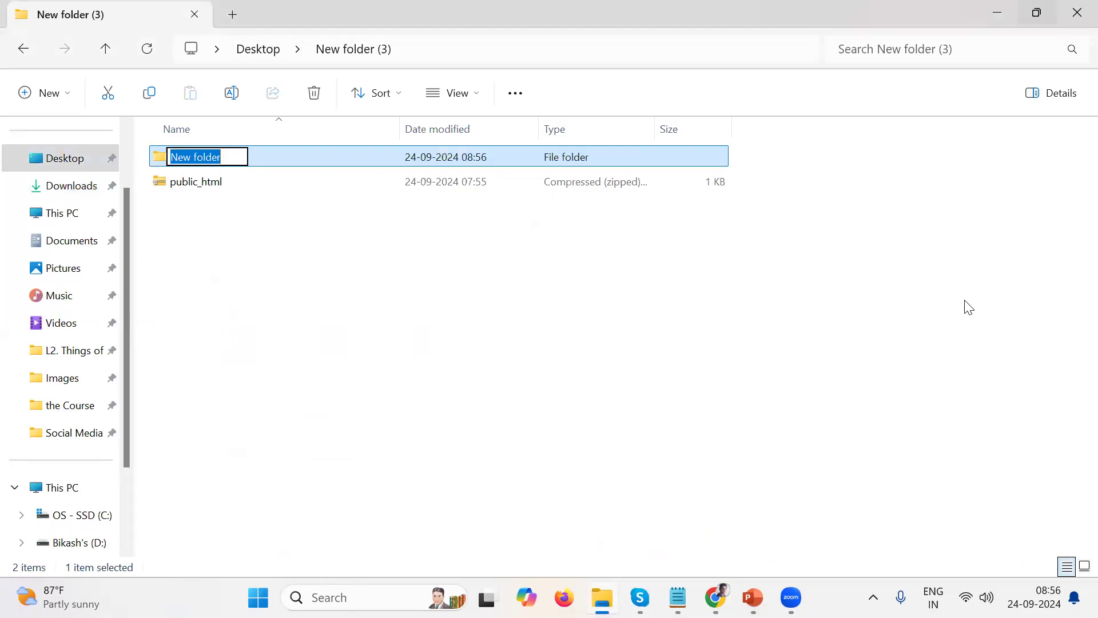
text(public)
key(BackSpace)
key(BackSpace)
text(ic_html)
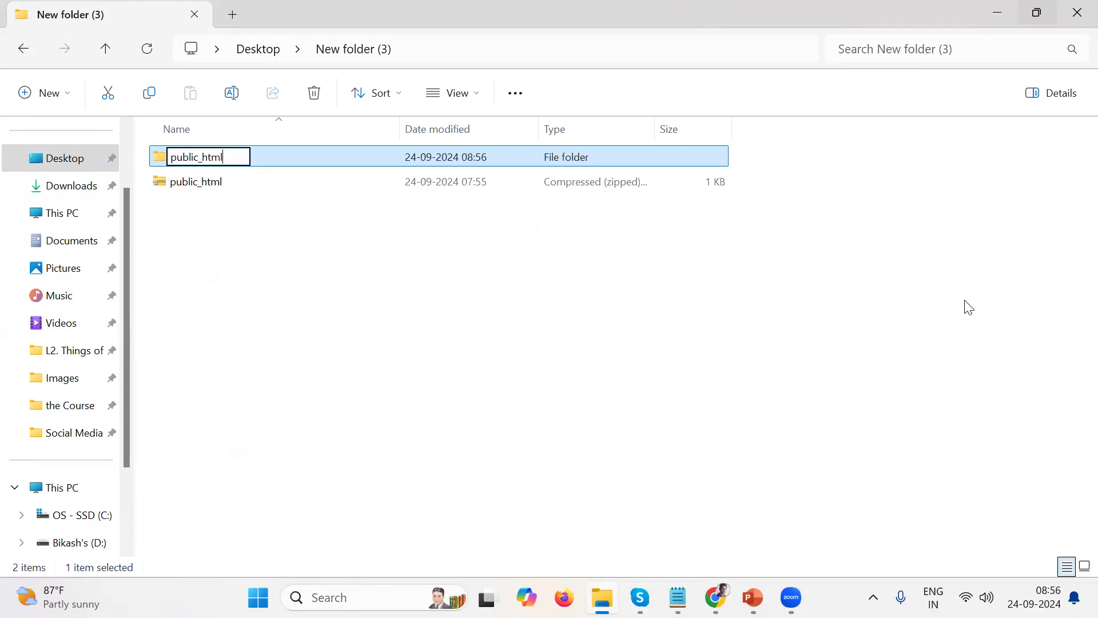
key(Return)
click(337, 240)
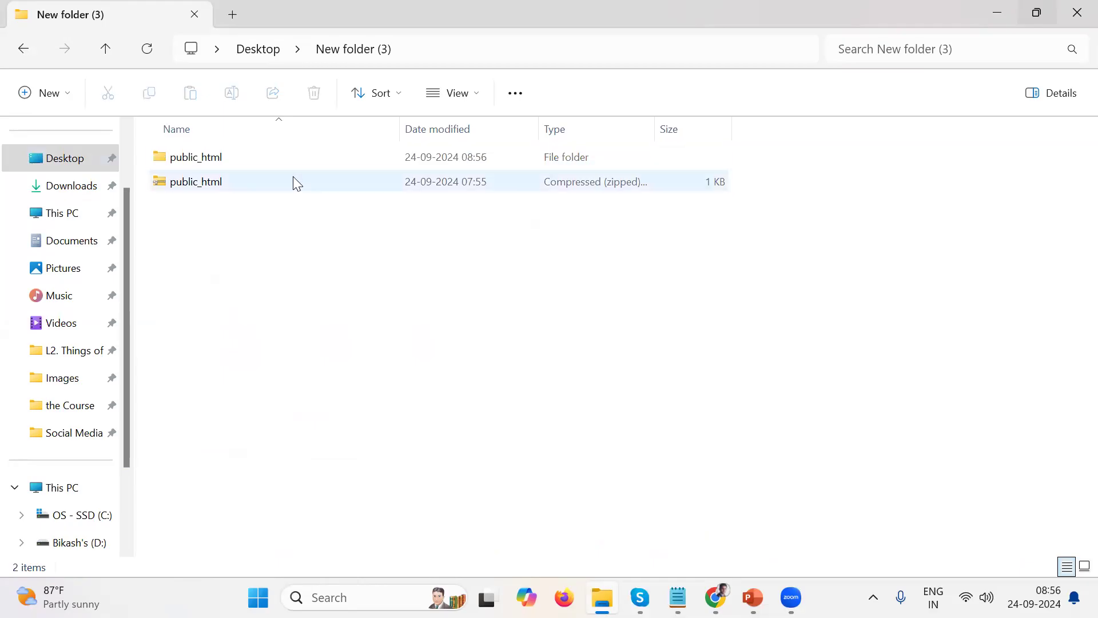
Step: Move the public_html zip archive into the new public_html folder
click(294, 179)
double_click(258, 159)
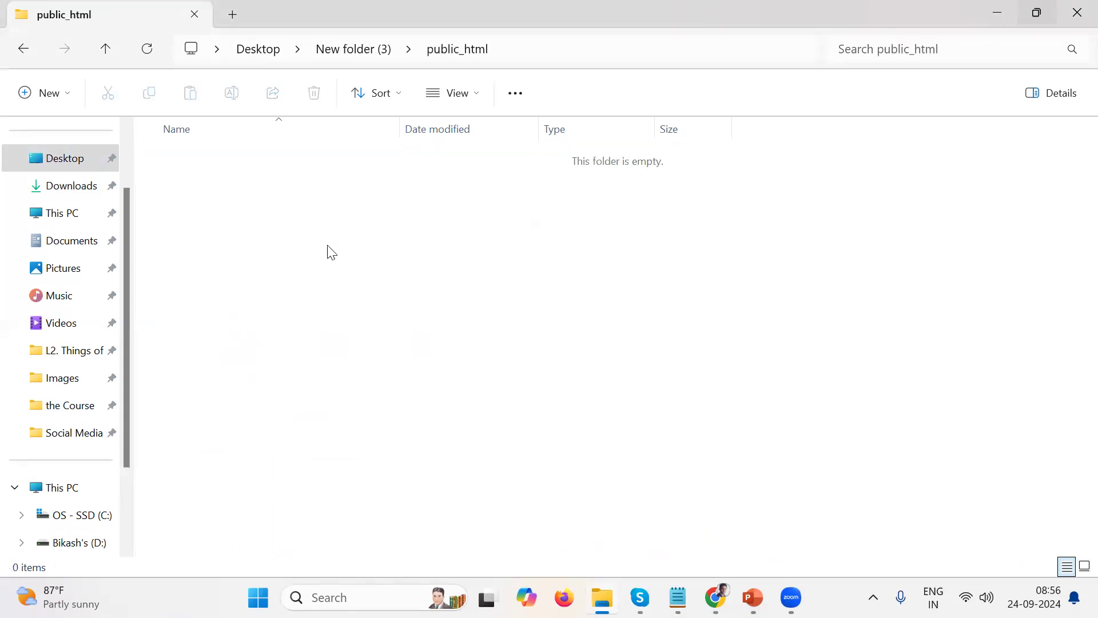
key(ctrl+v)
click(299, 183)
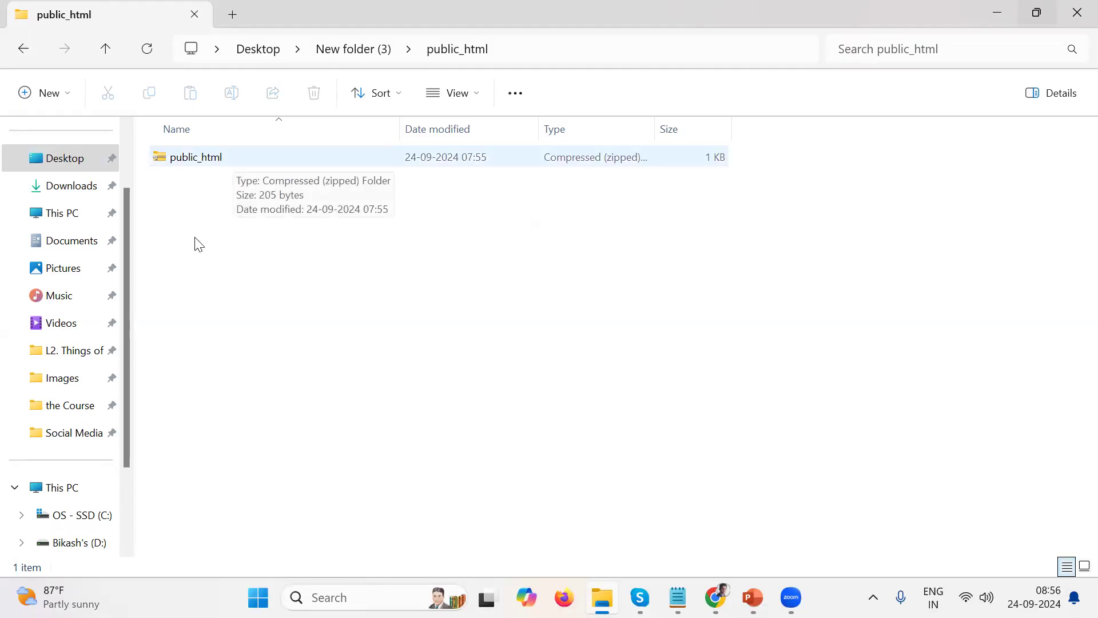
Step: Extract the public_html zip archive, trimming the repeated public_html subfolder from the end of the destination path
click(239, 151)
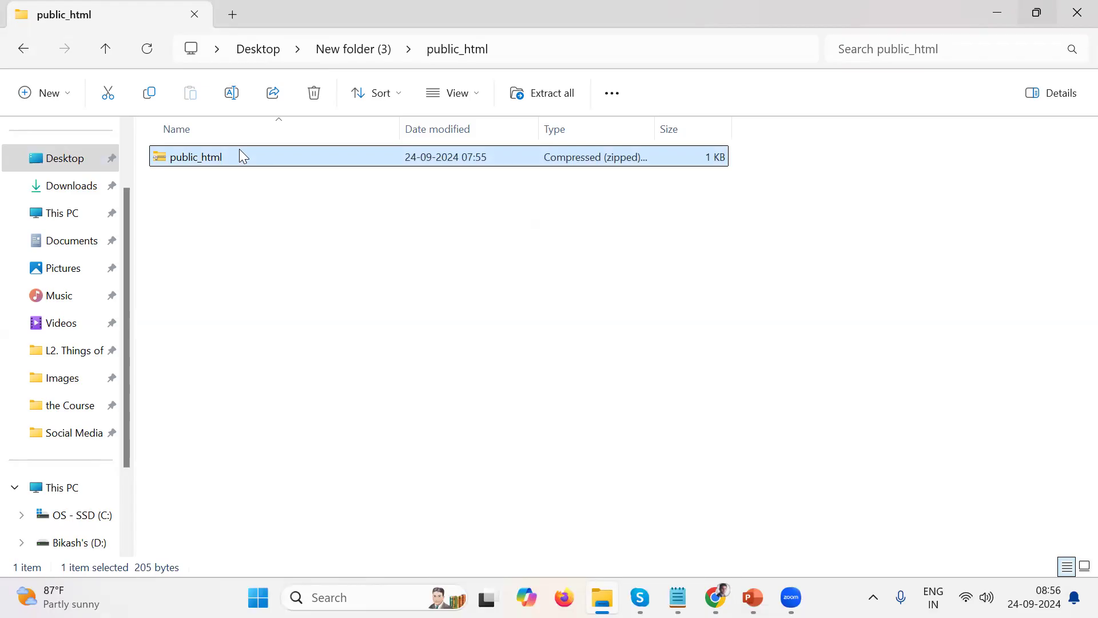
right_click(239, 149)
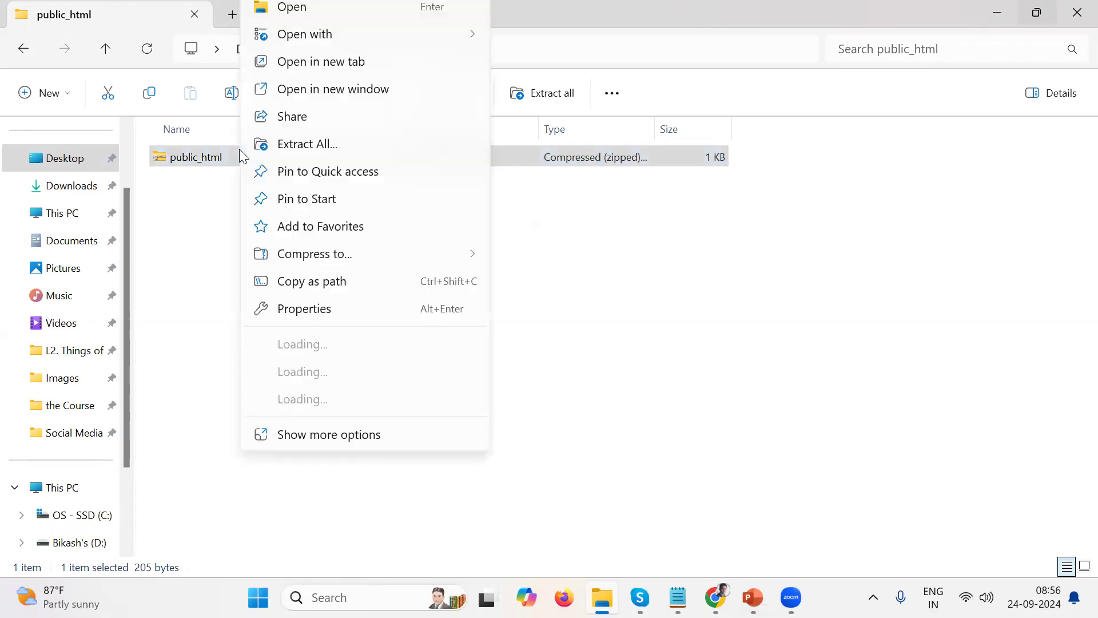
click(337, 144)
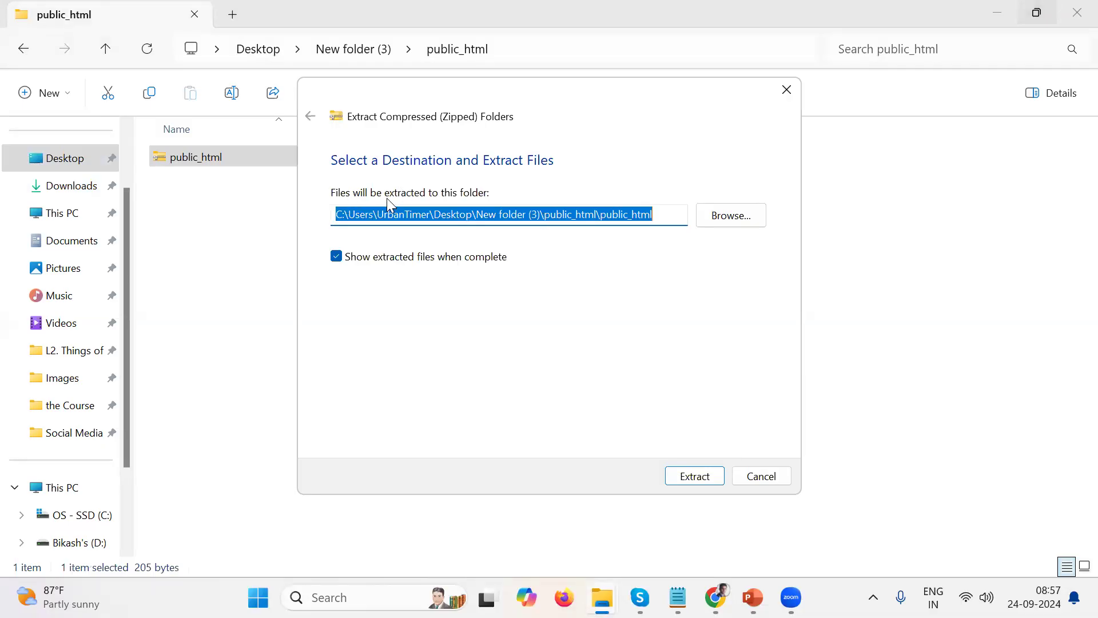
click(486, 215)
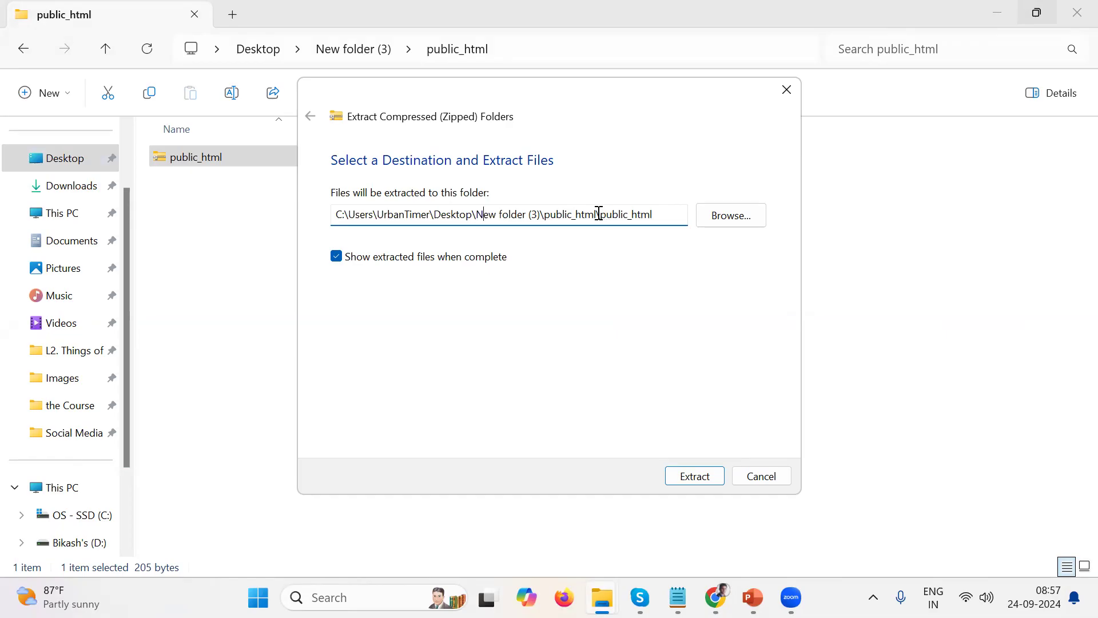
click(655, 214)
key(BackSpace)
key(BackSpace)
key(BackSpace)
key(BackSpace)
key(BackSpace)
key(BackSpace)
key(BackSpace)
key(BackSpace)
click(705, 479)
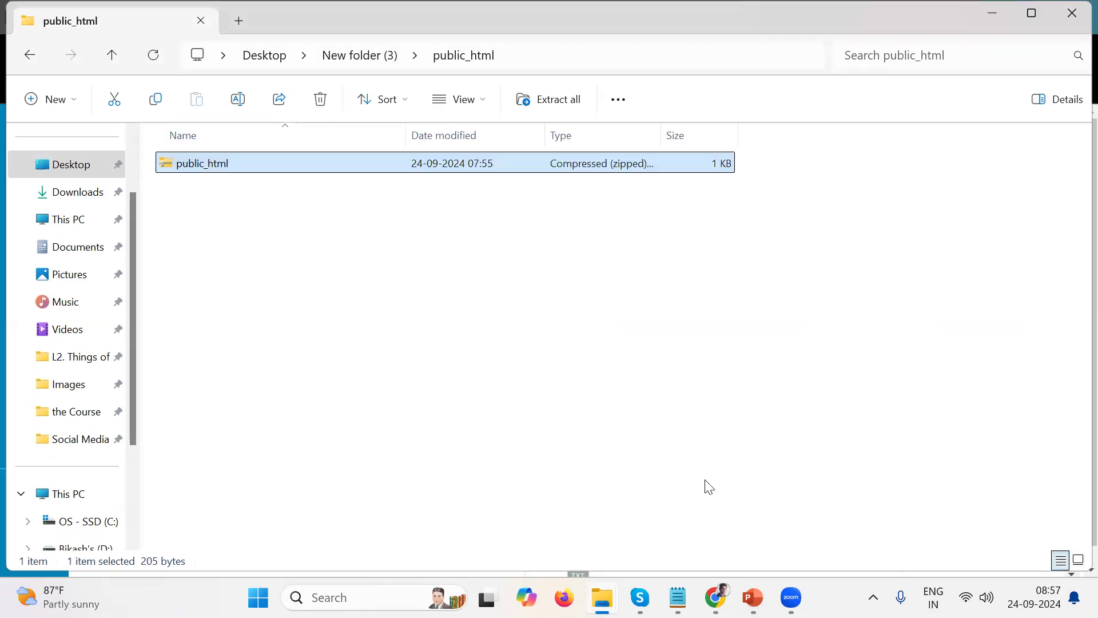
Step: Check the extracted contents of the public_html folder in New folder (3) and close the file window
click(297, 225)
click(289, 166)
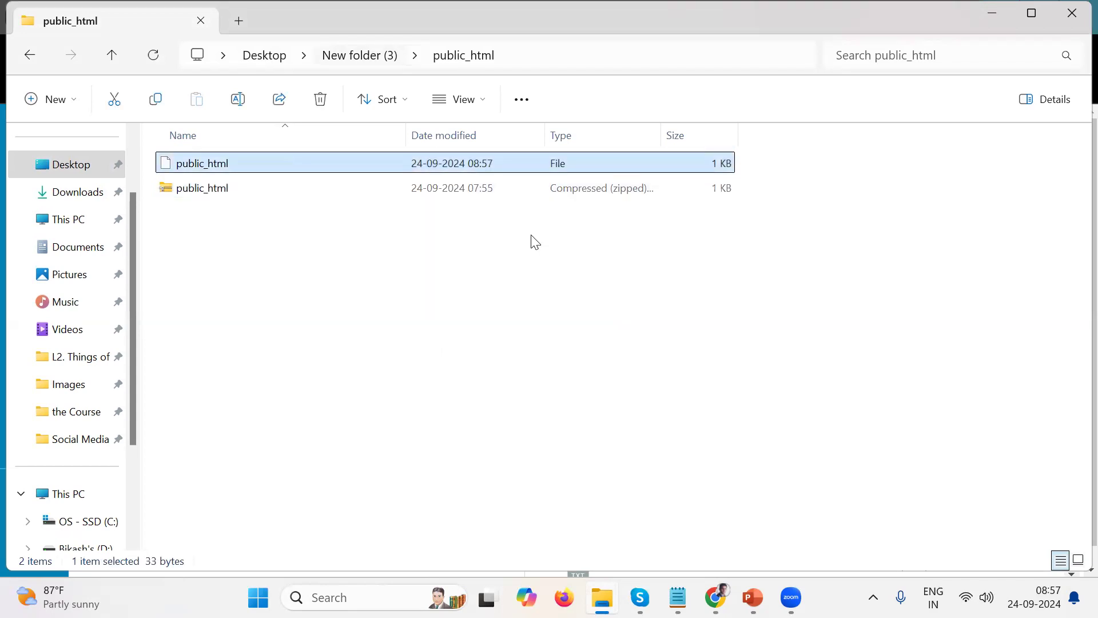
key(alt+Up)
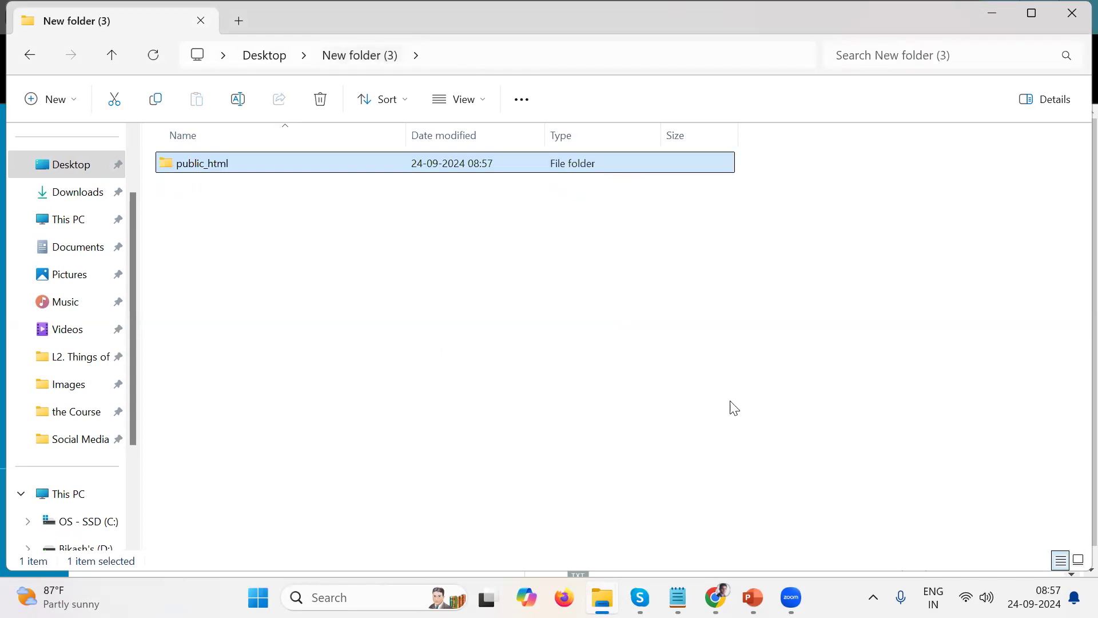
click(734, 407)
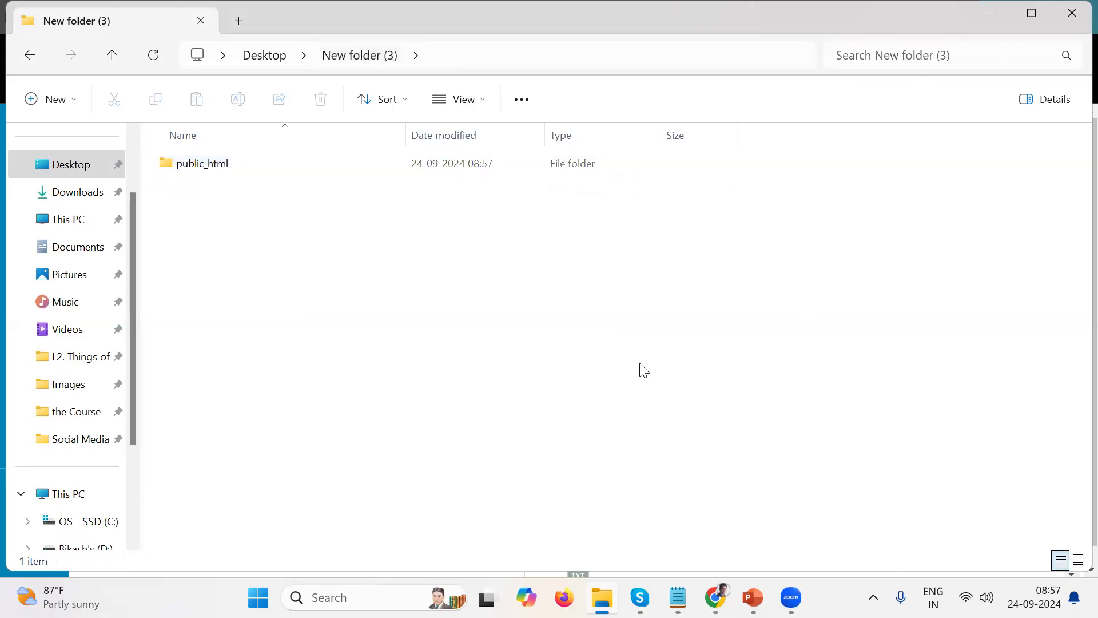
double_click(261, 166)
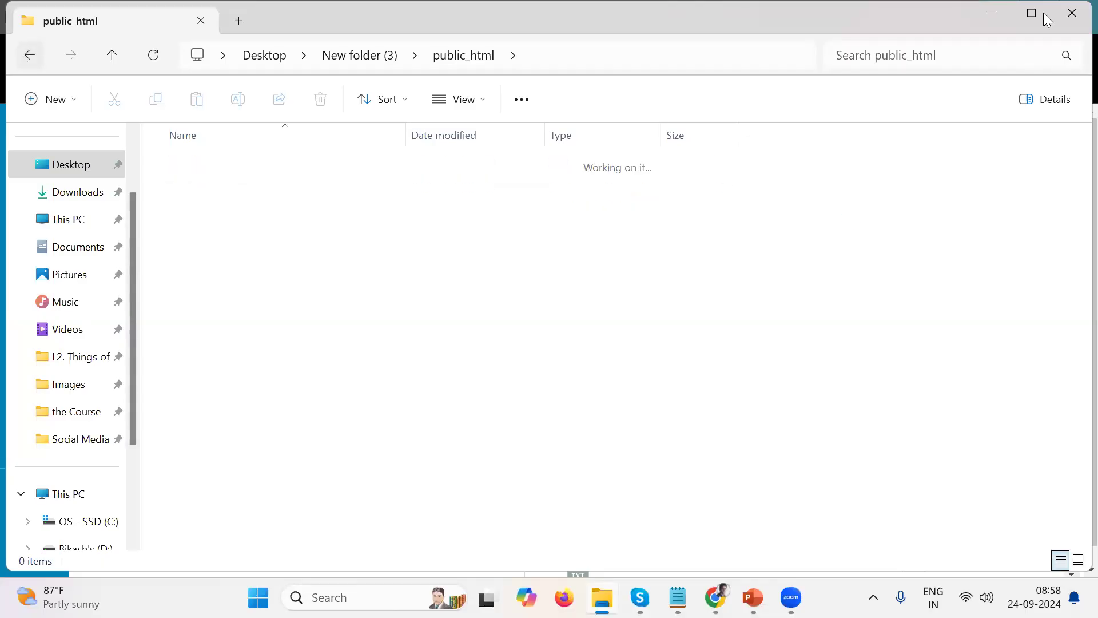
click(1072, 14)
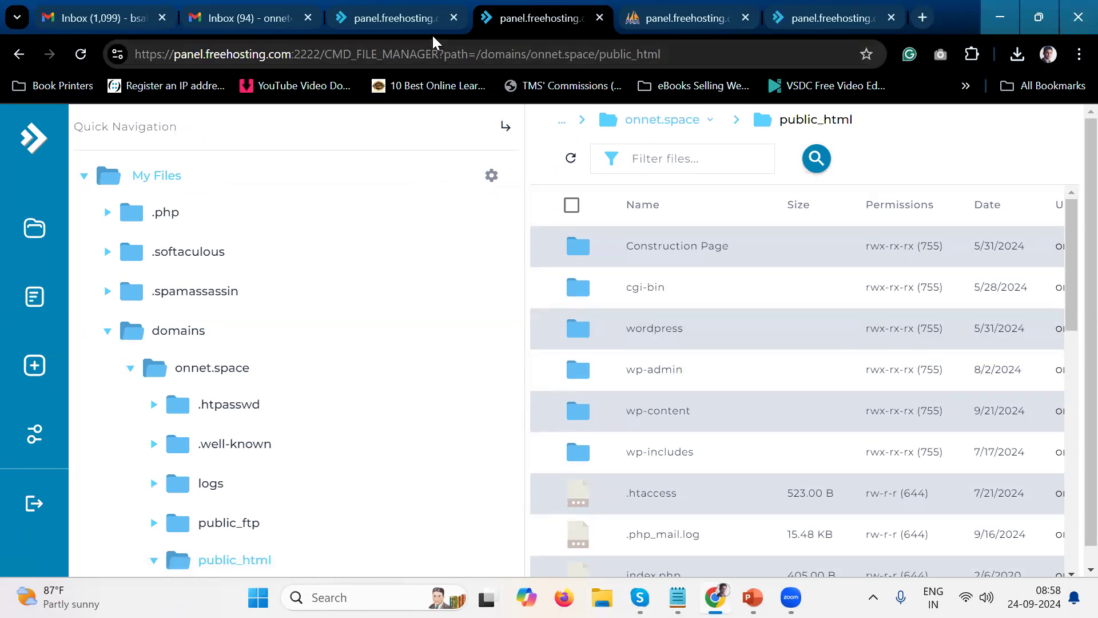
Step: Return to the hosting control panel in Chrome and check the recent and full download history
click(413, 29)
scroll(611, 394, down, 1)
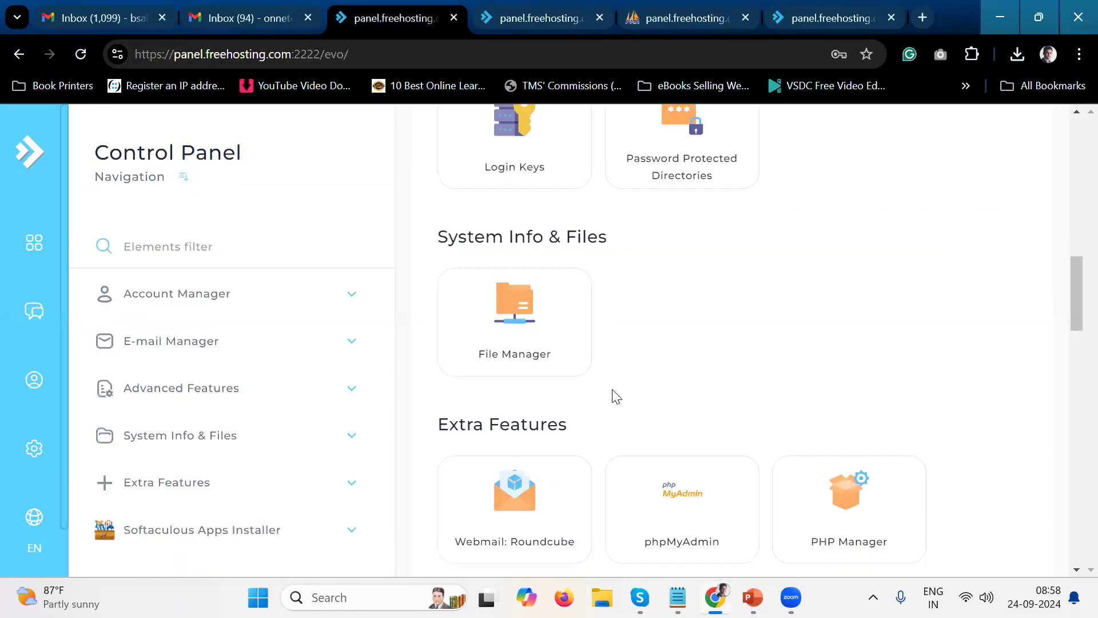
scroll(612, 396, down, 1)
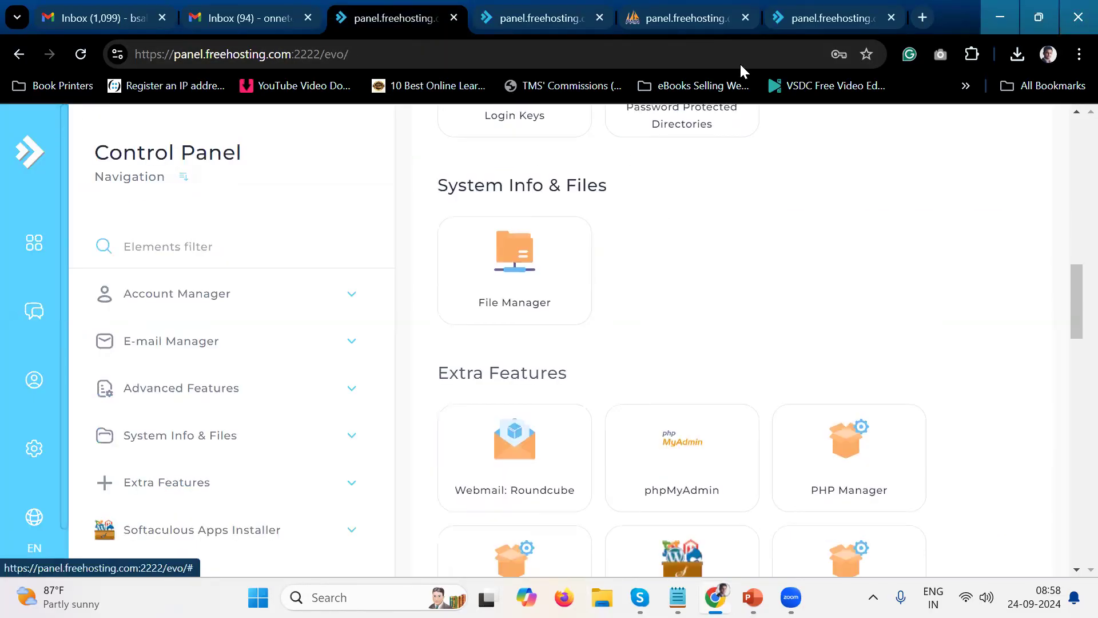
click(1023, 66)
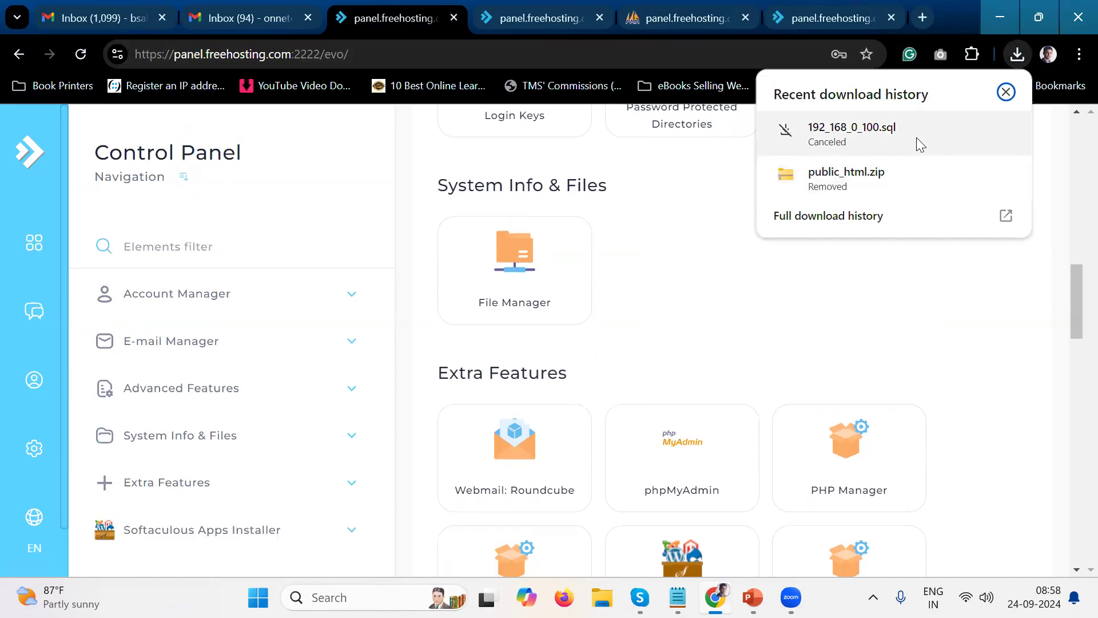
click(758, 228)
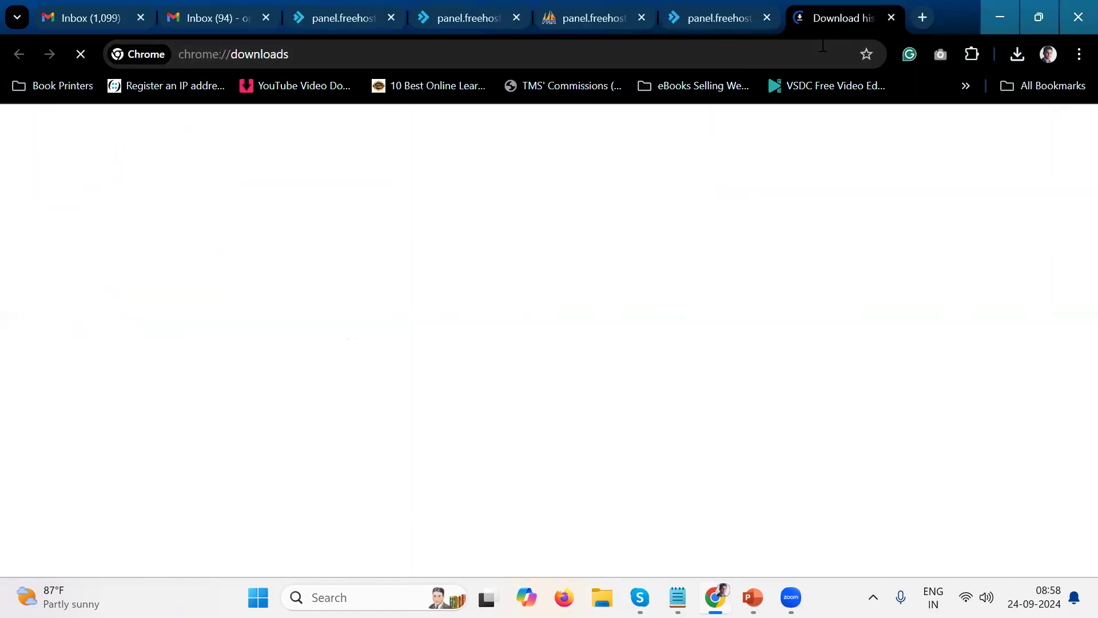
key(ctrl+w)
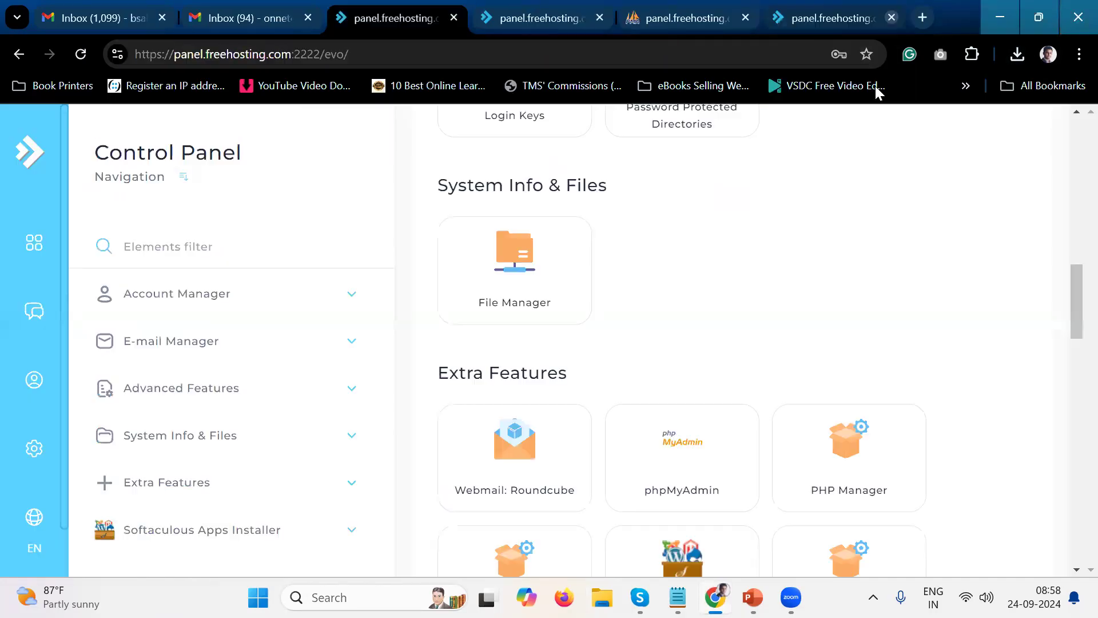
Step: View the hosting account's root files in File Manager and the server-level import page in phpMyAdmin
click(526, 307)
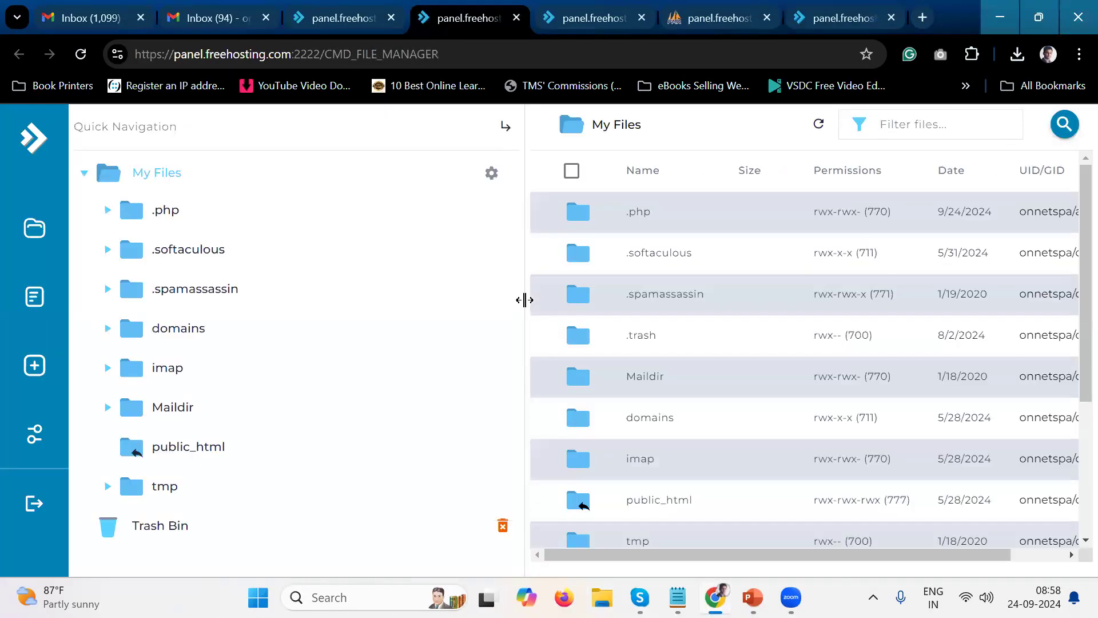
click(521, 22)
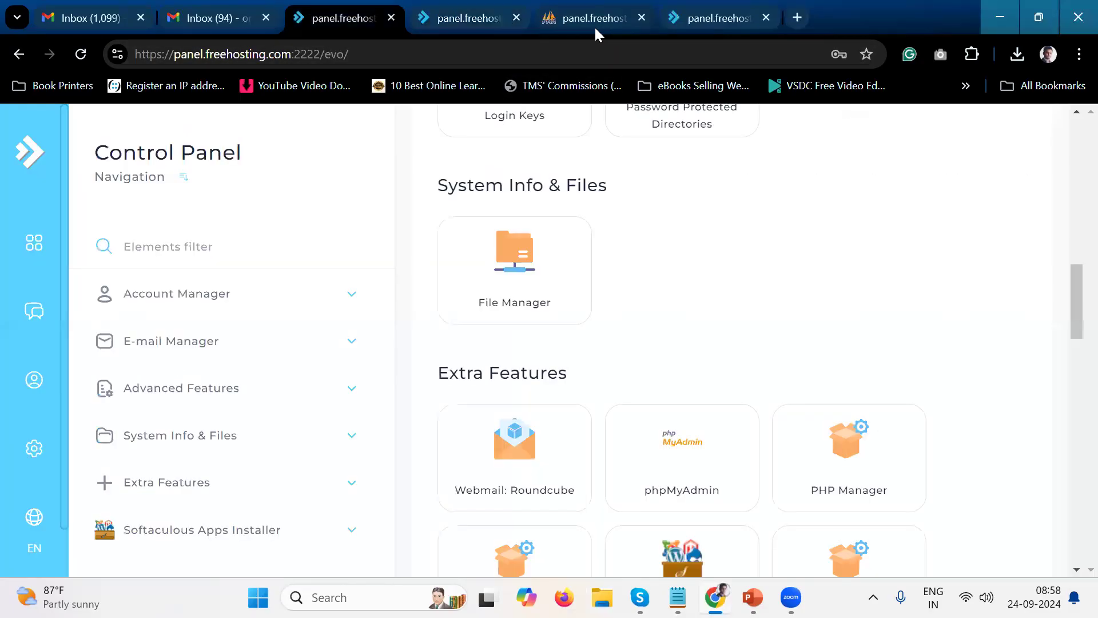
click(589, 24)
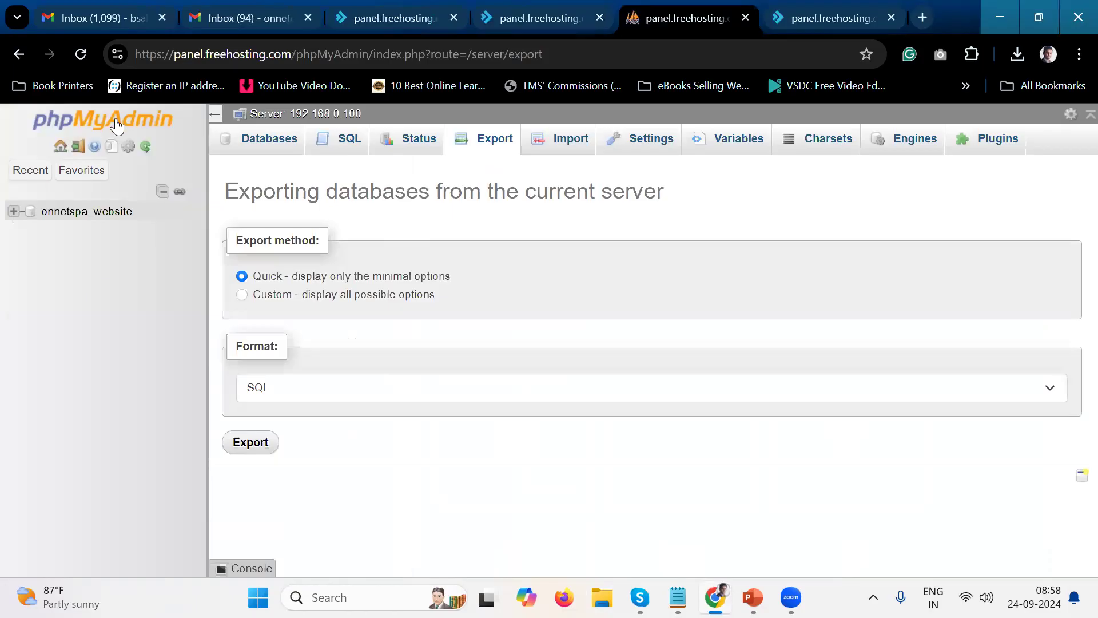
click(577, 143)
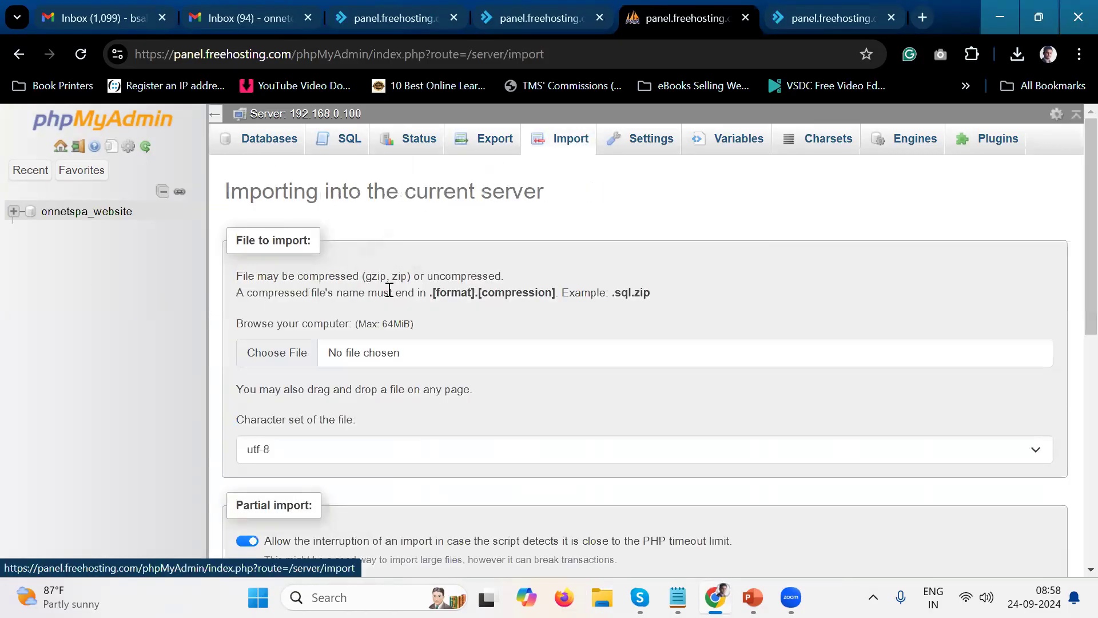
scroll(387, 286, down, 1)
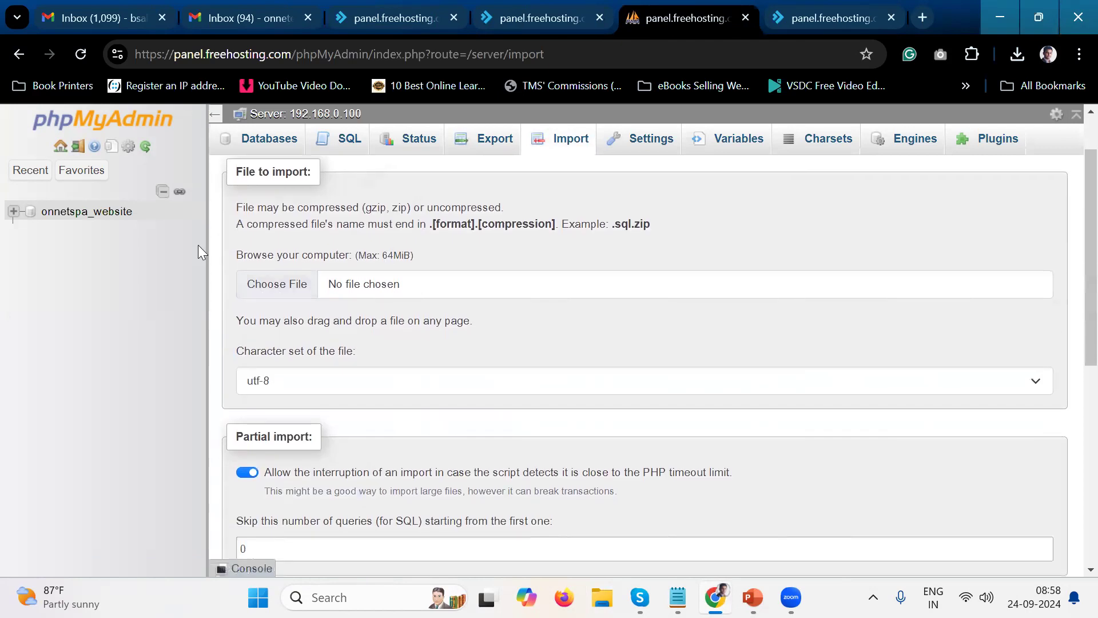
Step: Examine the import page of the onnetspa_website database in phpMyAdmin and the recent browser downloads
click(80, 217)
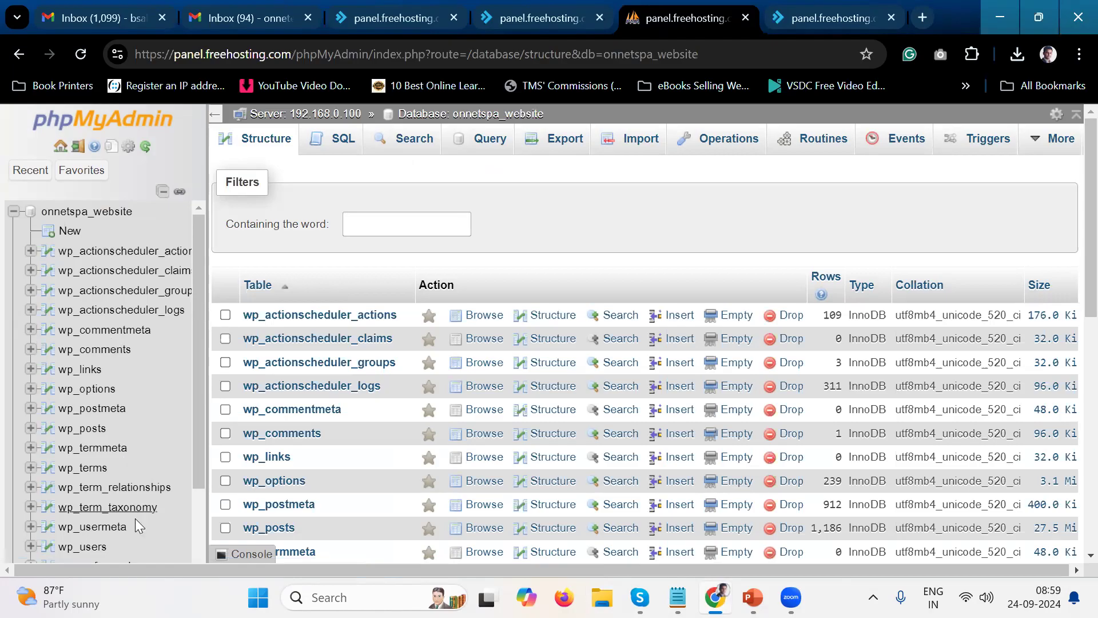
click(96, 220)
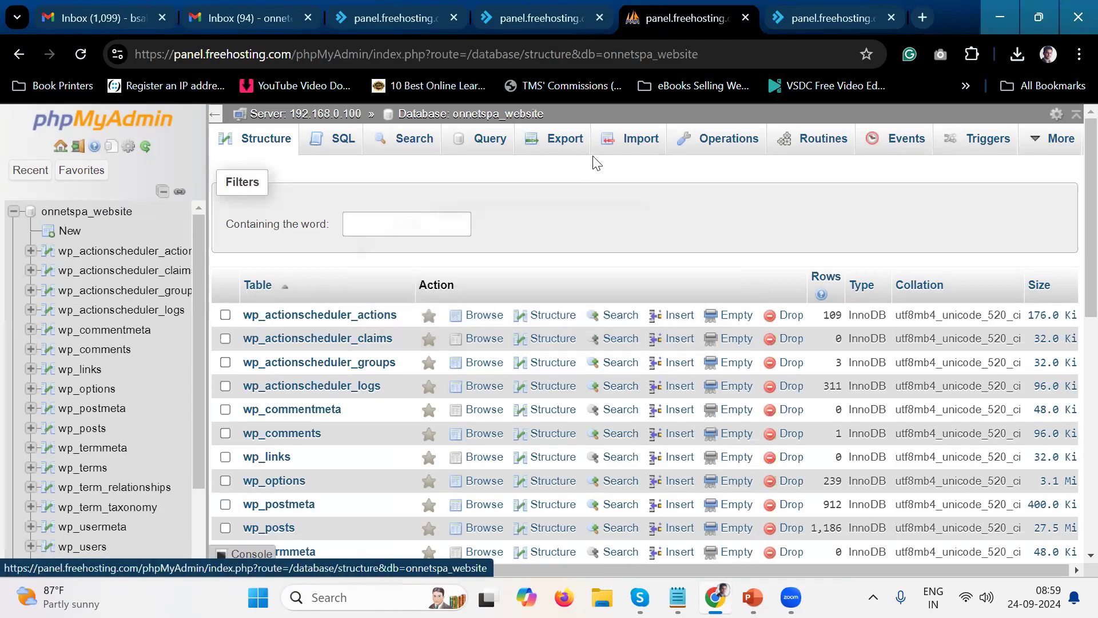
click(637, 140)
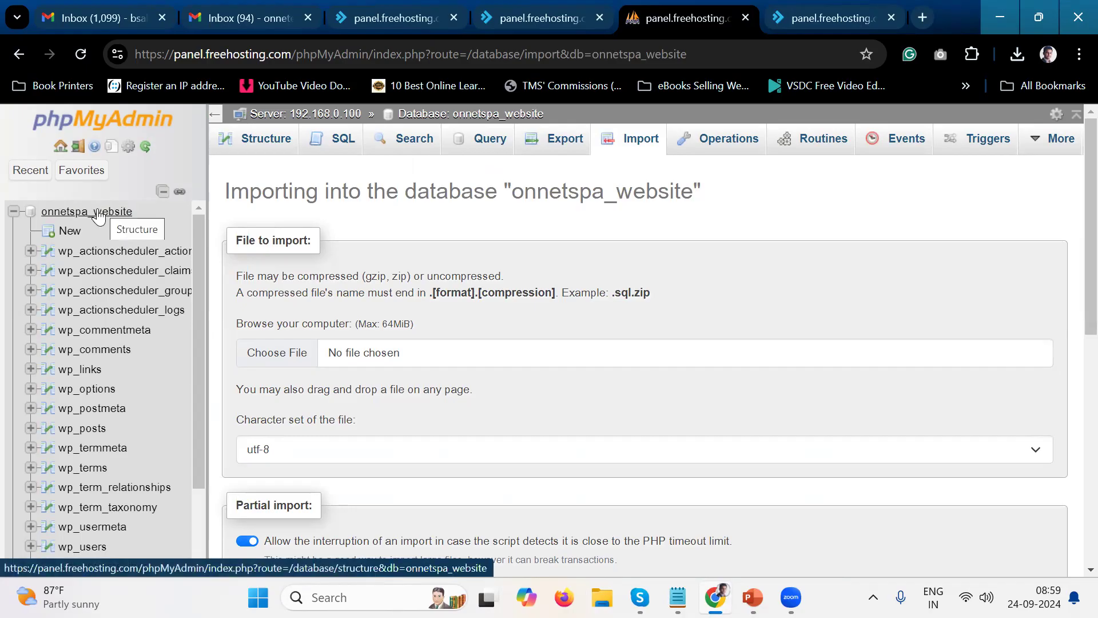
click(1016, 56)
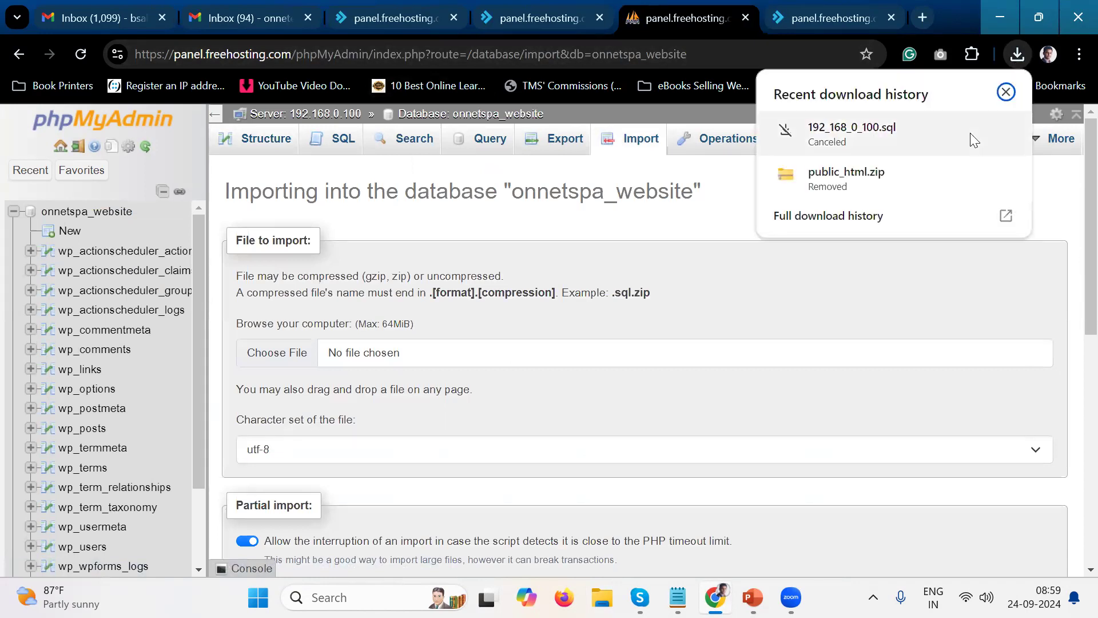
click(961, 9)
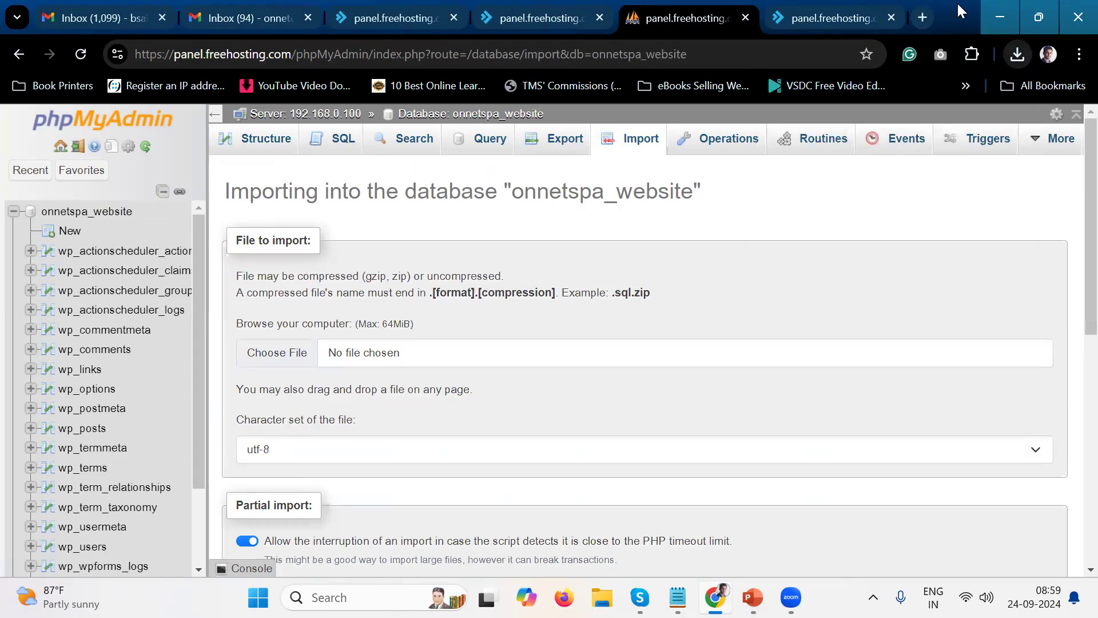
Step: Look through the hosting control panel's feature sections and open the account's Databases page
click(581, 29)
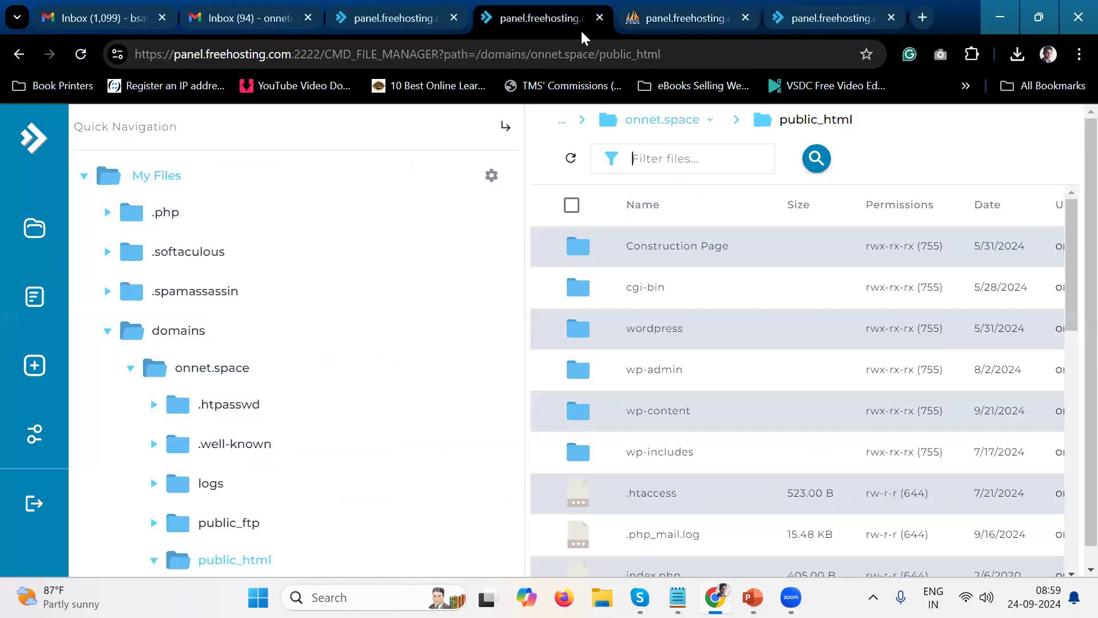
click(430, 26)
scroll(497, 361, down, 5)
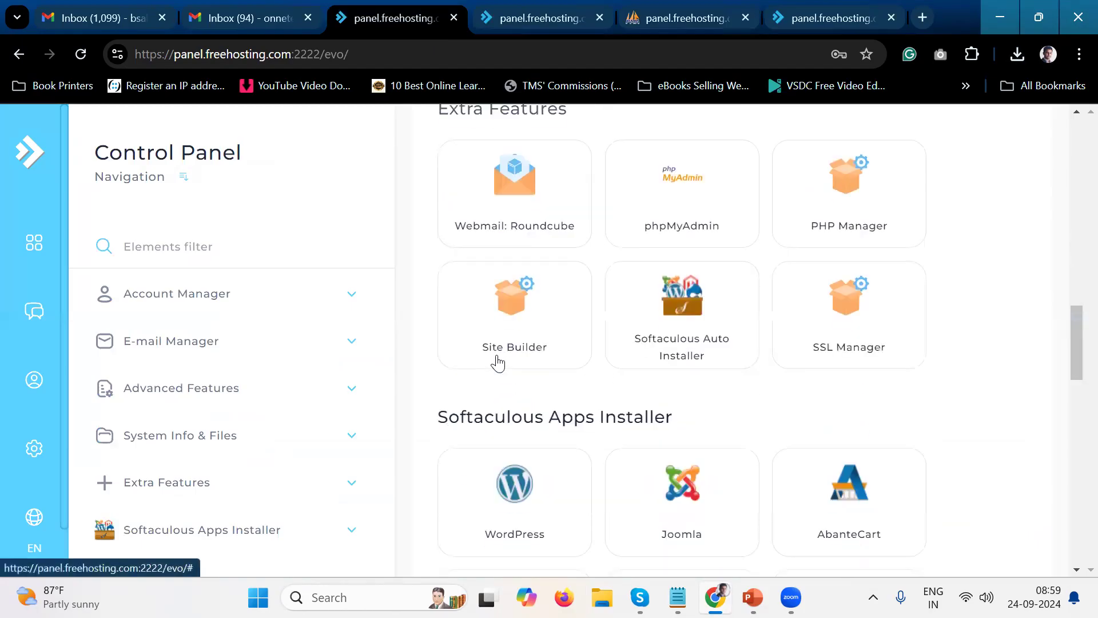
scroll(498, 362, down, 10)
scroll(498, 361, down, 3)
scroll(498, 362, up, 12)
scroll(497, 362, down, 12)
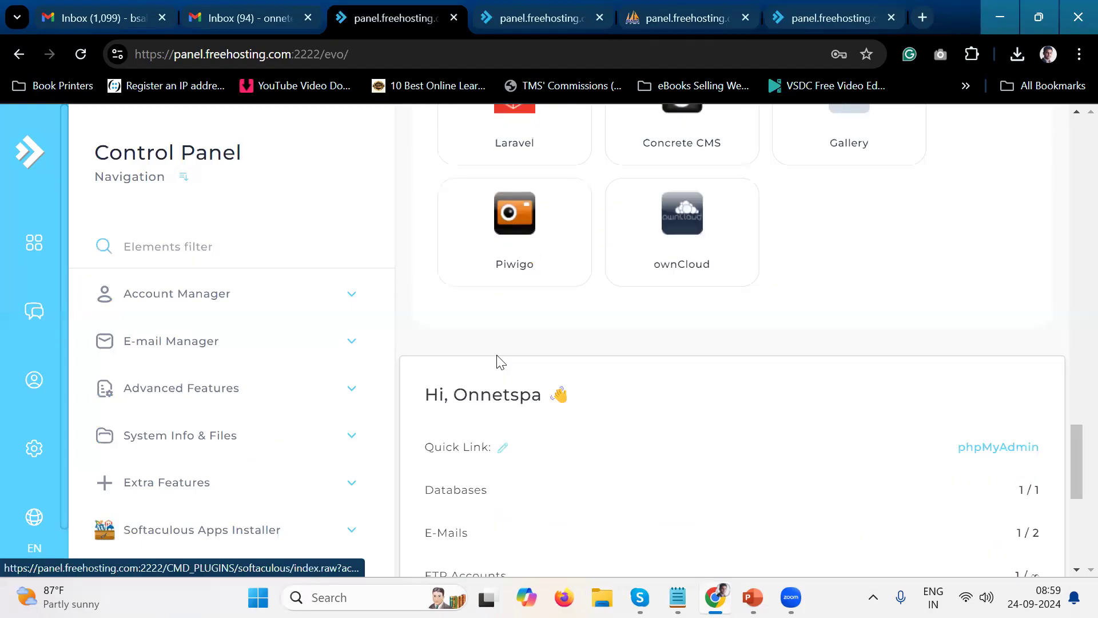
scroll(497, 360, down, 4)
scroll(753, 260, up, 4)
scroll(753, 262, down, 2)
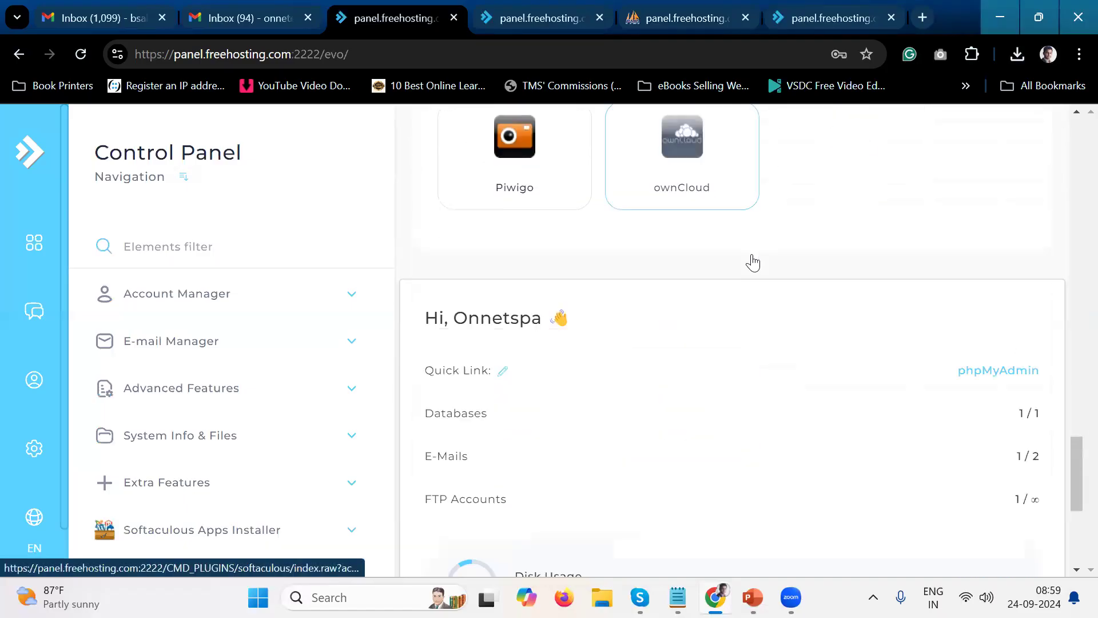
scroll(753, 262, down, 5)
scroll(753, 262, up, 10)
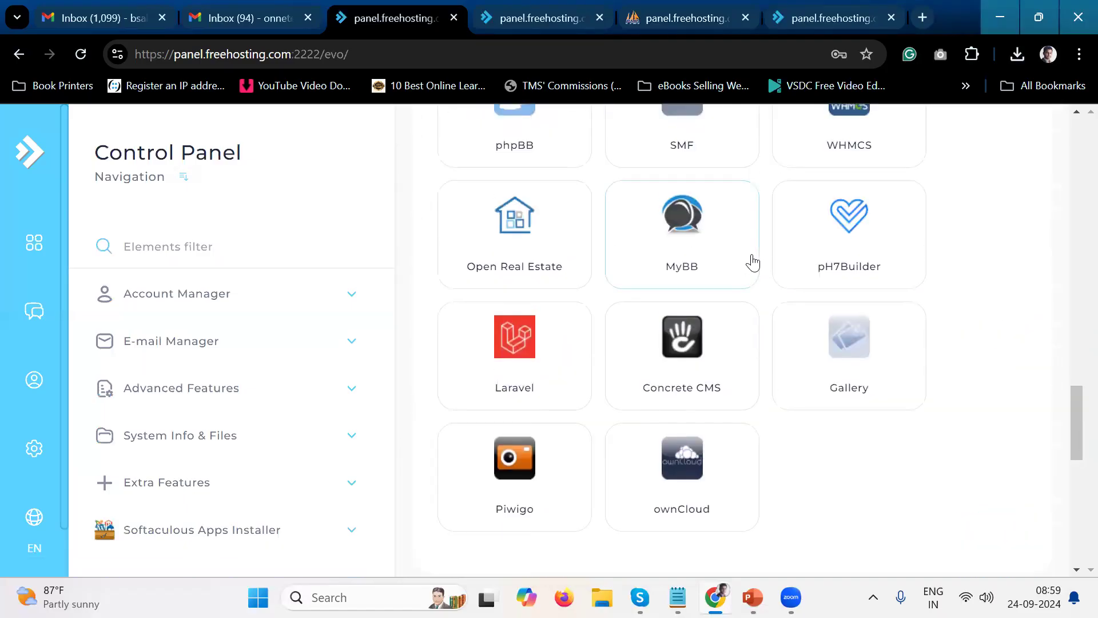
scroll(752, 263, up, 15)
scroll(753, 263, up, 10)
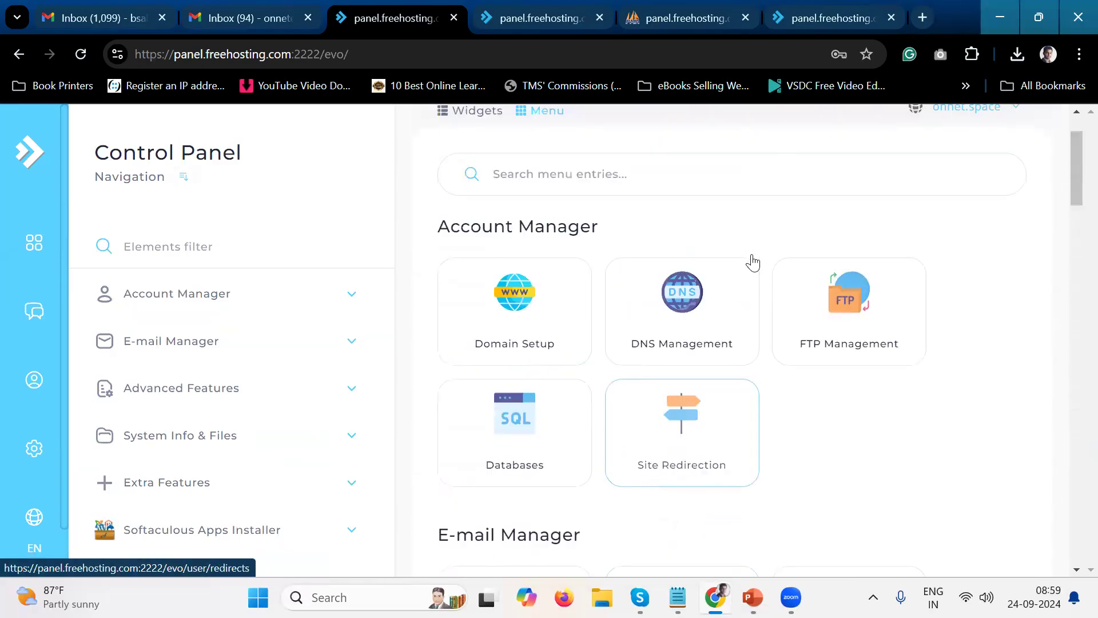
scroll(753, 263, up, 2)
click(552, 509)
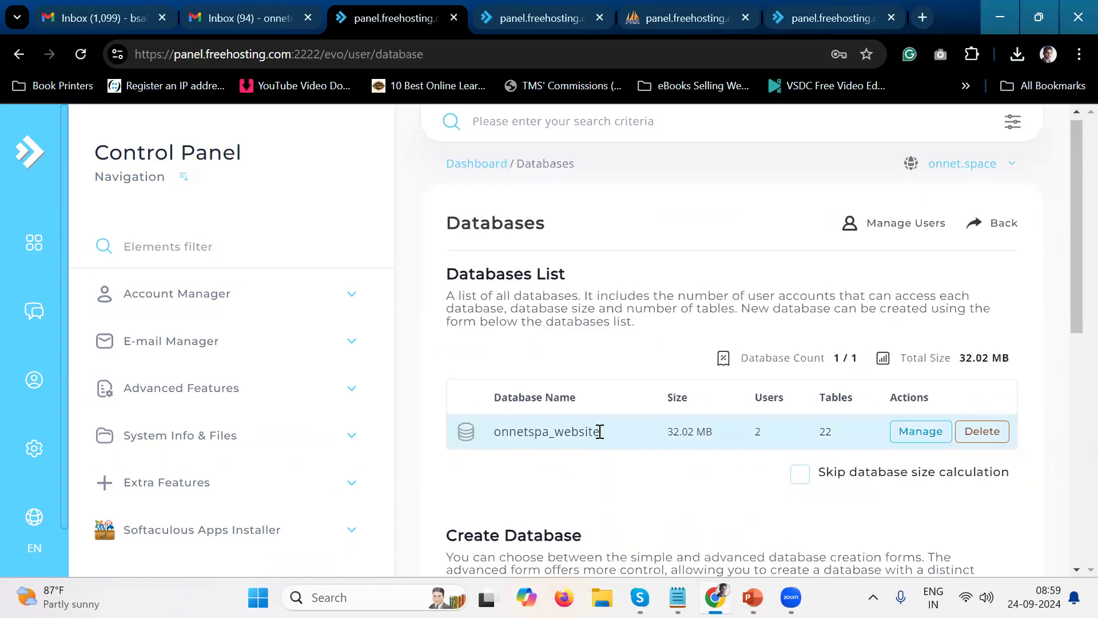
Step: Copy the database name onnetspa_website from the Databases List
drag(495, 429, 612, 458)
click(568, 448)
drag(498, 437, 601, 440)
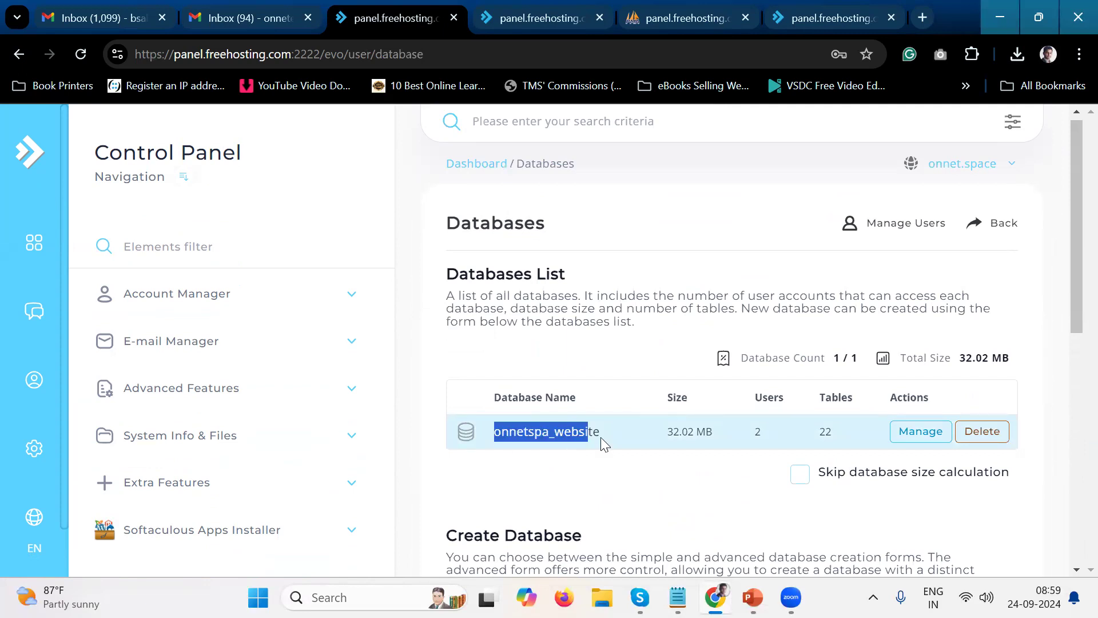
right_click(542, 436)
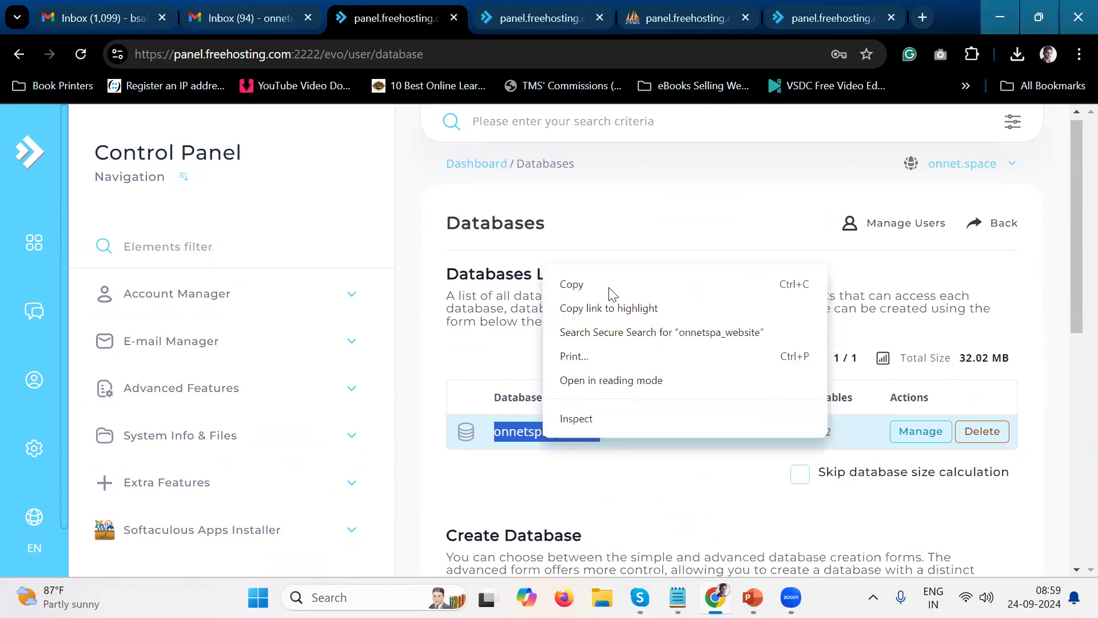
click(606, 284)
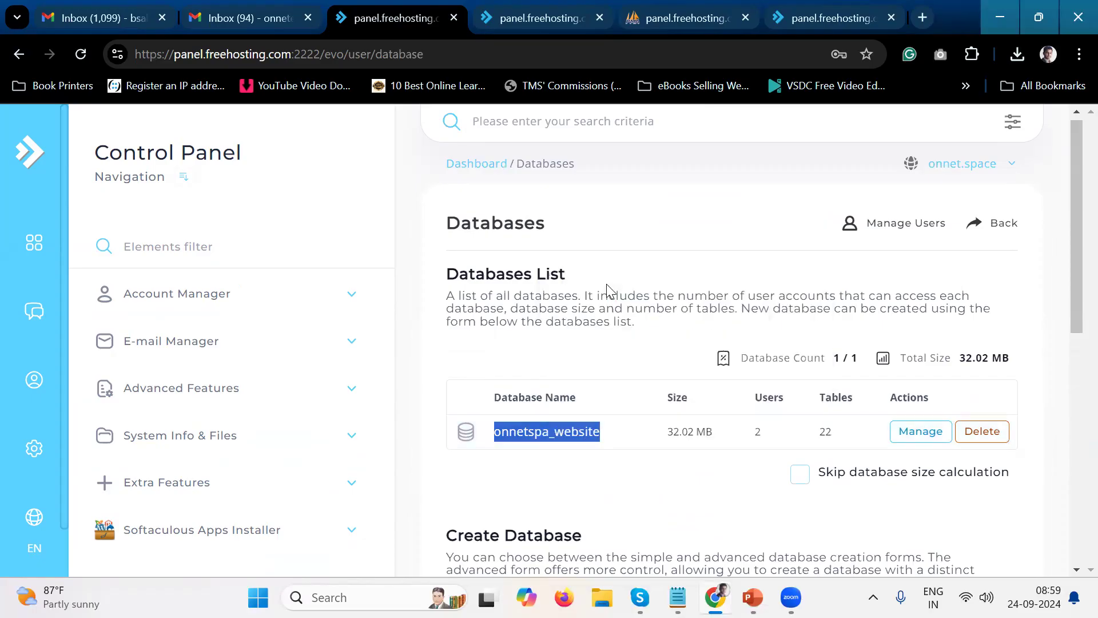
Step: Open the onnetspa_website table structure in phpMyAdmin and compare the database name with the hosting Databases List
click(551, 22)
click(622, 23)
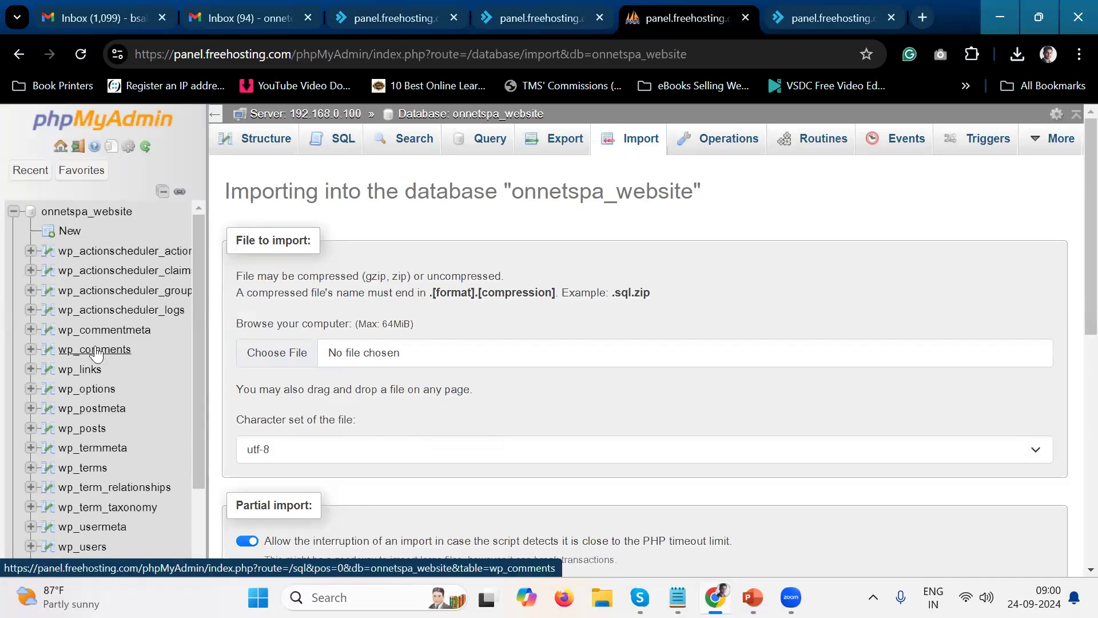
click(101, 213)
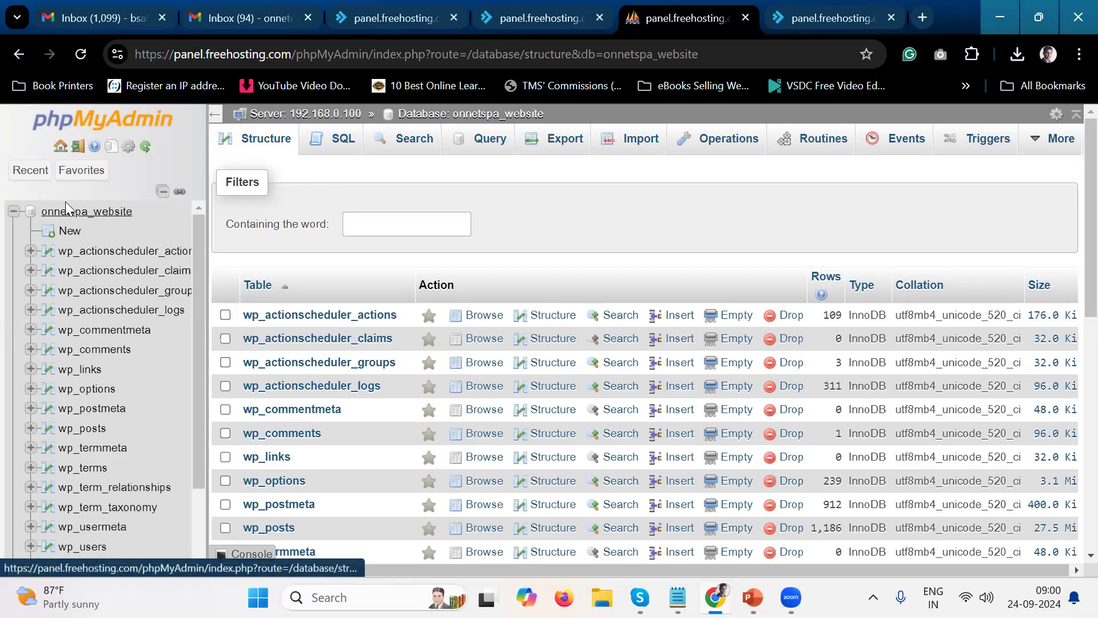
click(491, 32)
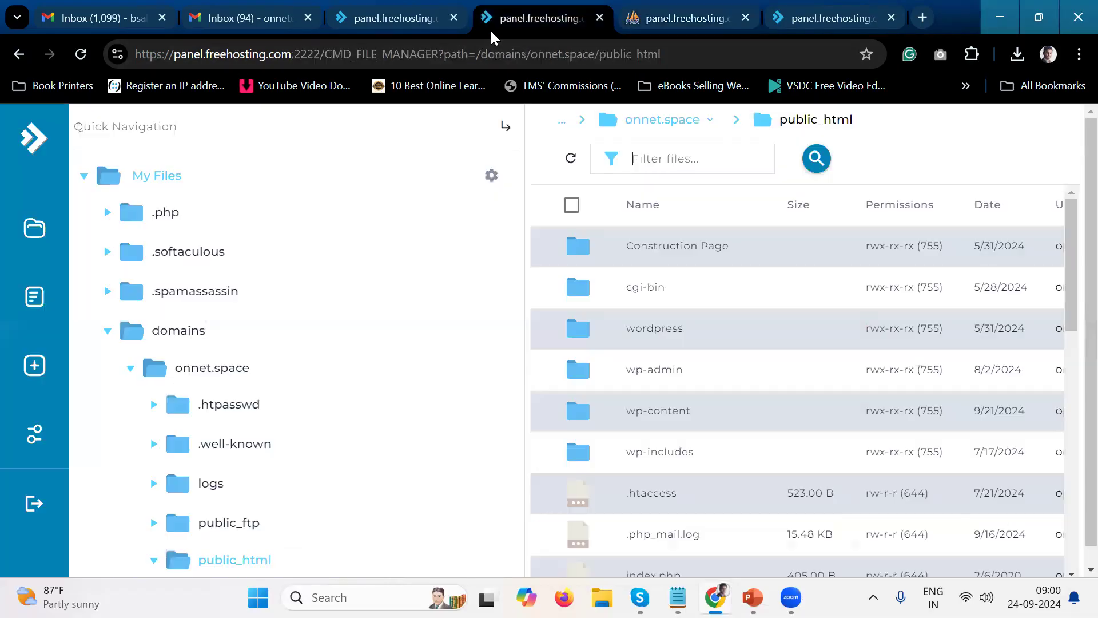
click(431, 23)
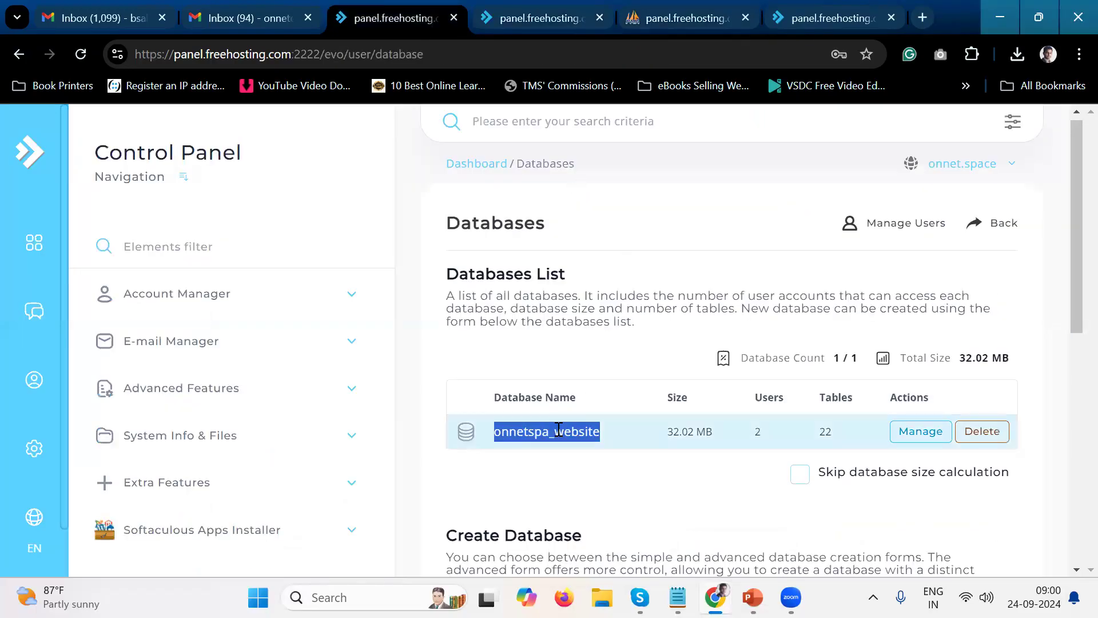
click(683, 17)
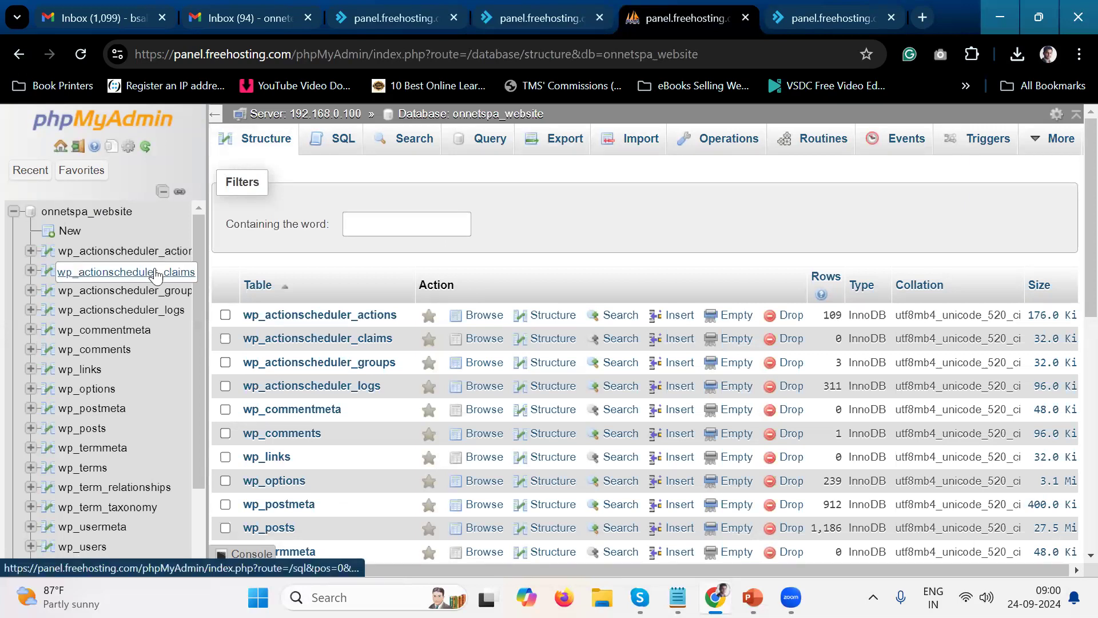
Step: Open the server-level Databases list from the phpMyAdmin home page and view the listed database
click(146, 131)
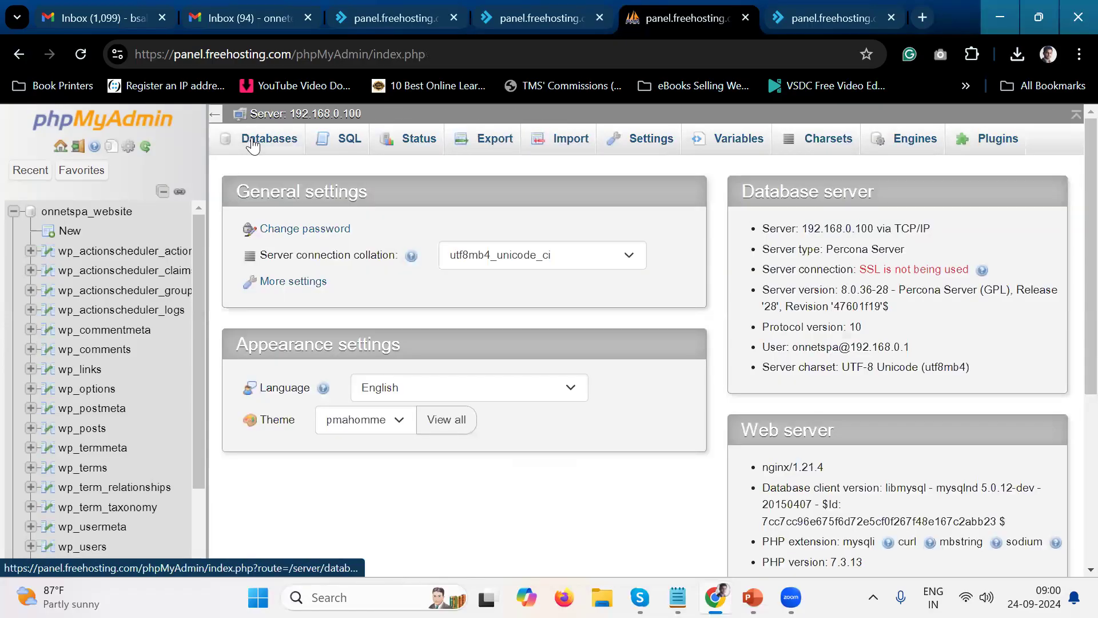
click(254, 145)
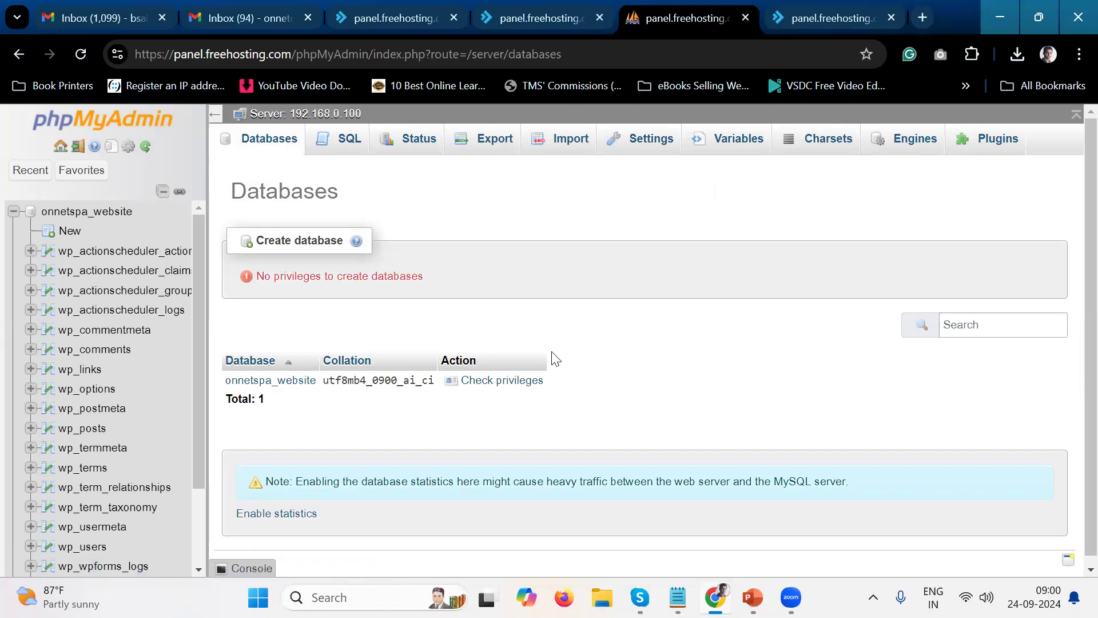
scroll(555, 358, down, 1)
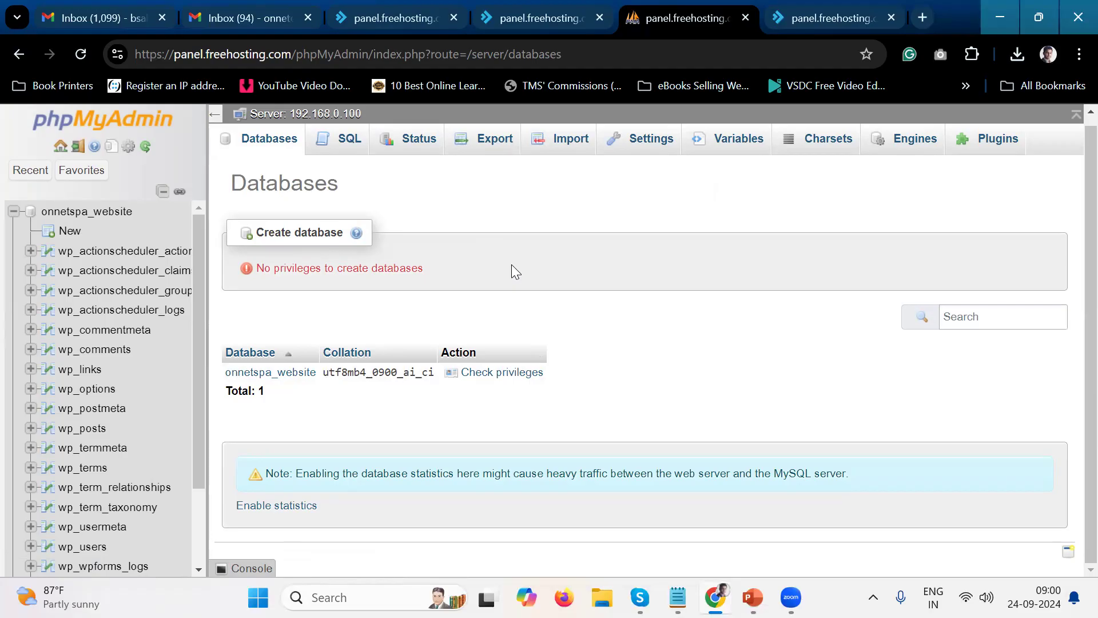
key(ctrl+t)
key(ctrl+v)
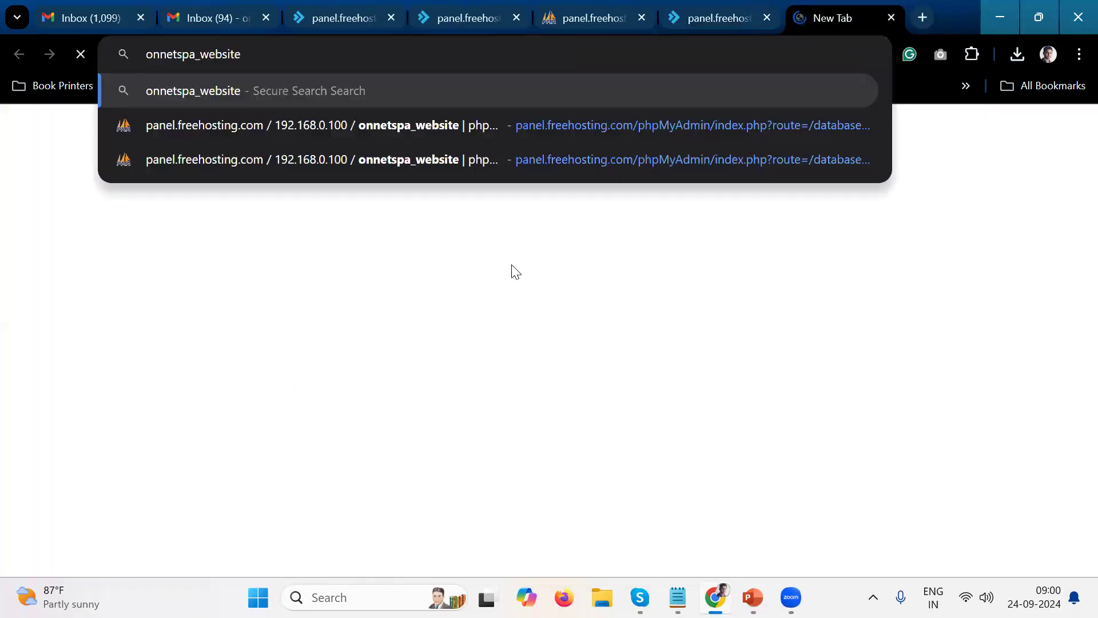
key(Escape)
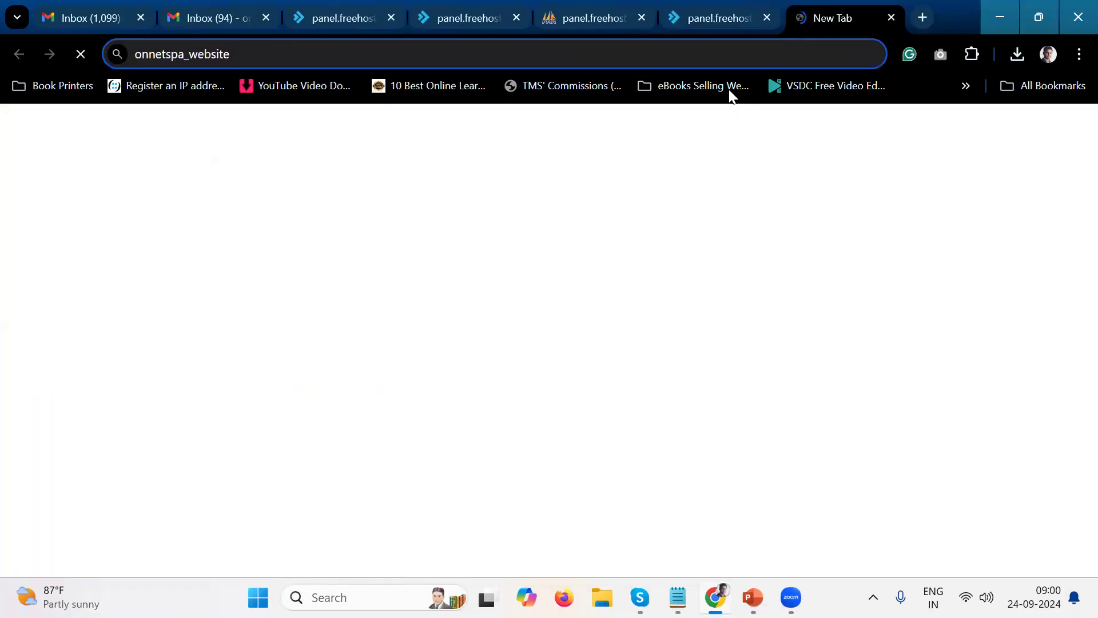
key(ctrl+w)
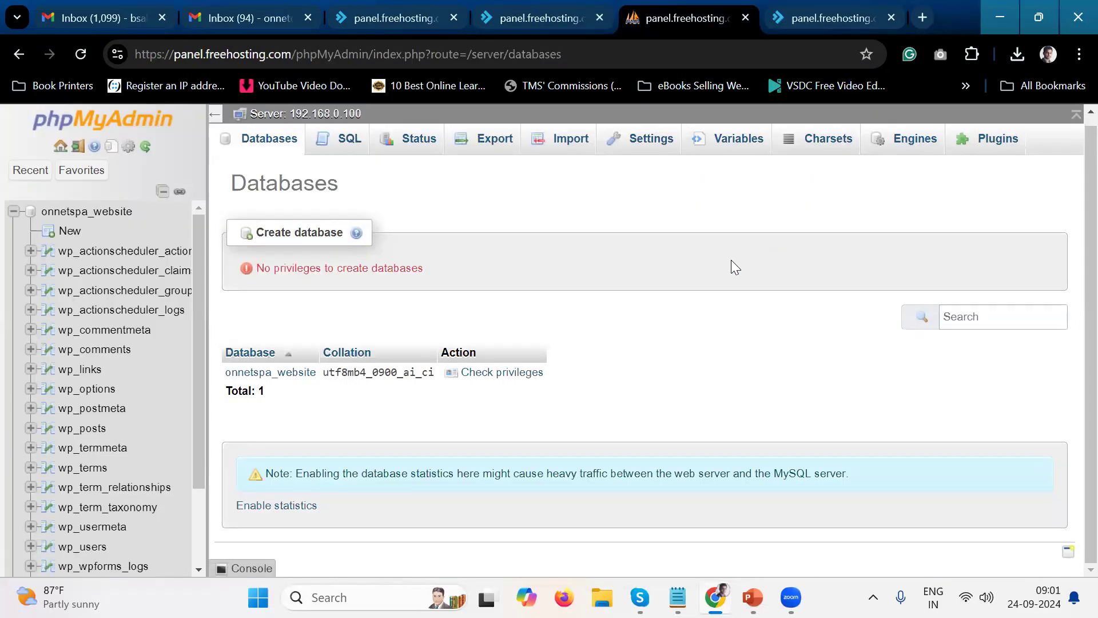
Step: Check the privileges of the onnetspa_website database and return to the Databases list
click(525, 374)
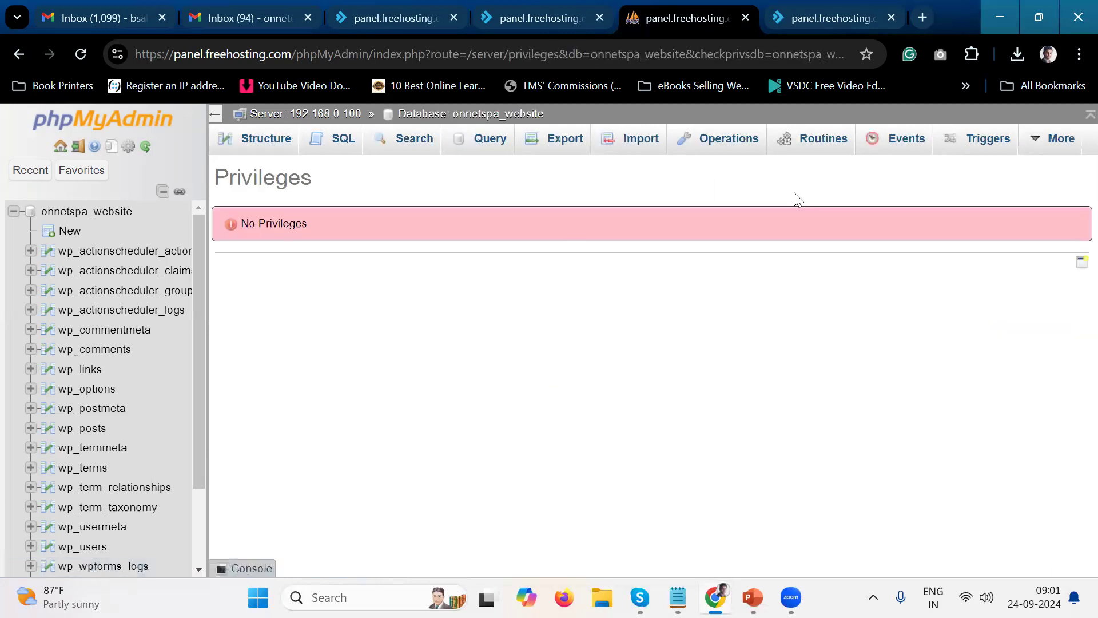
click(18, 53)
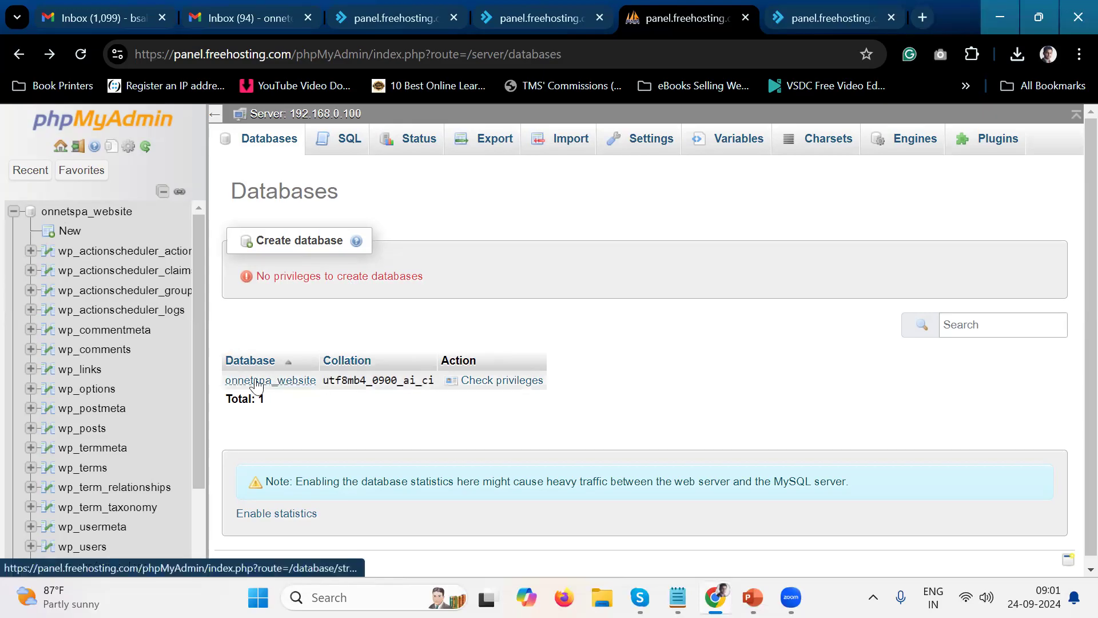
Step: Open the import page of the onnetspa_website database, browse the Downloads folder for a file to import, and close the file chooser without selecting one
click(116, 215)
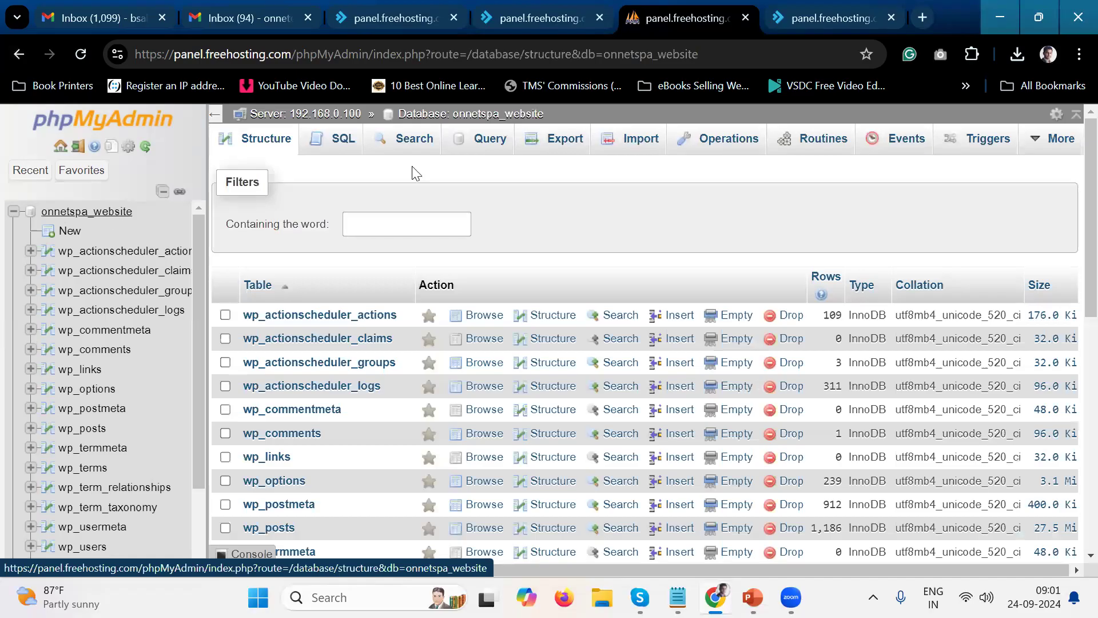
click(631, 148)
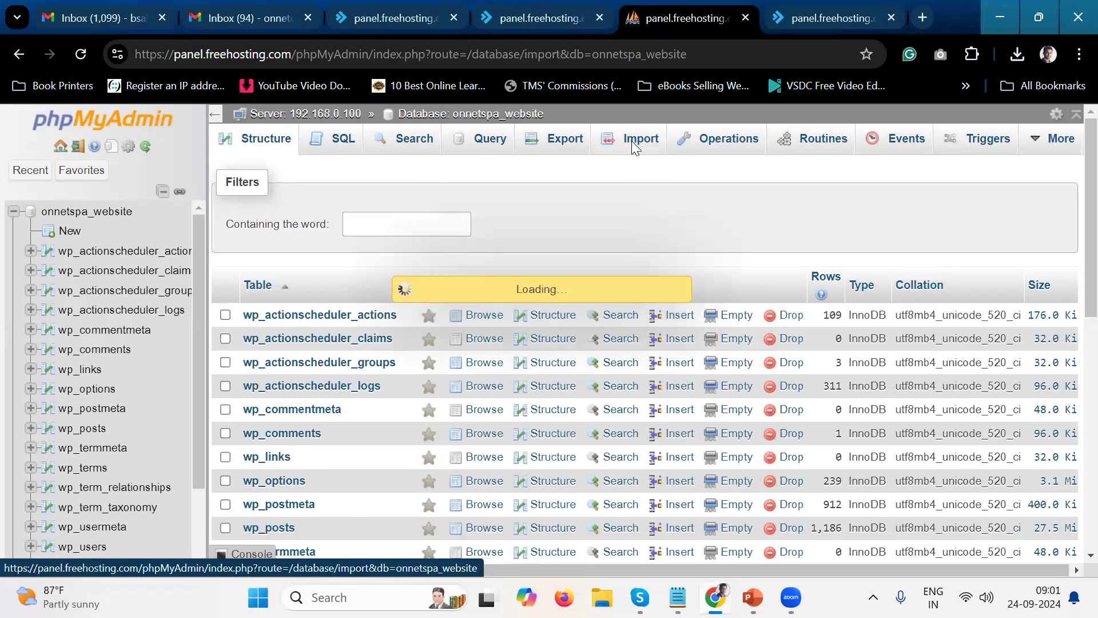
scroll(423, 331, down, 1)
click(269, 324)
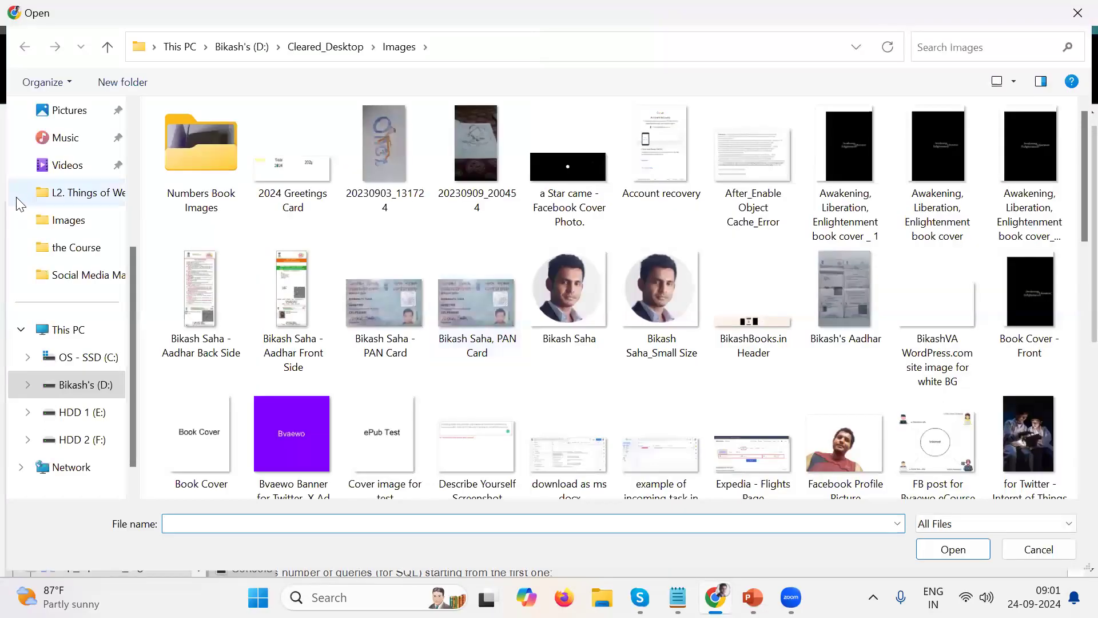
scroll(16, 197, up, 3)
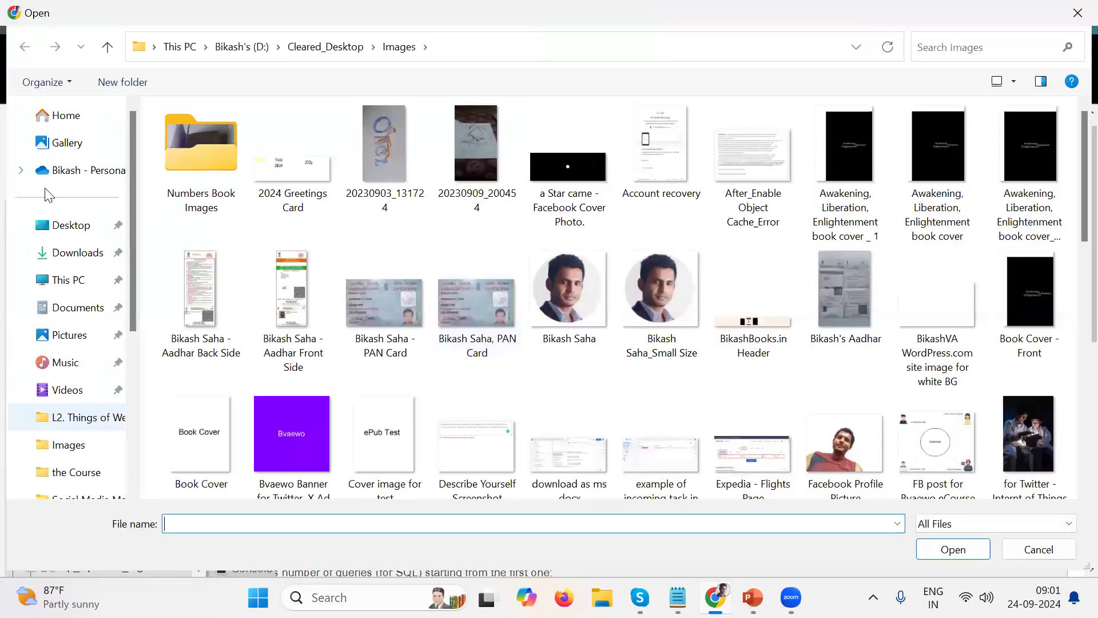
click(94, 254)
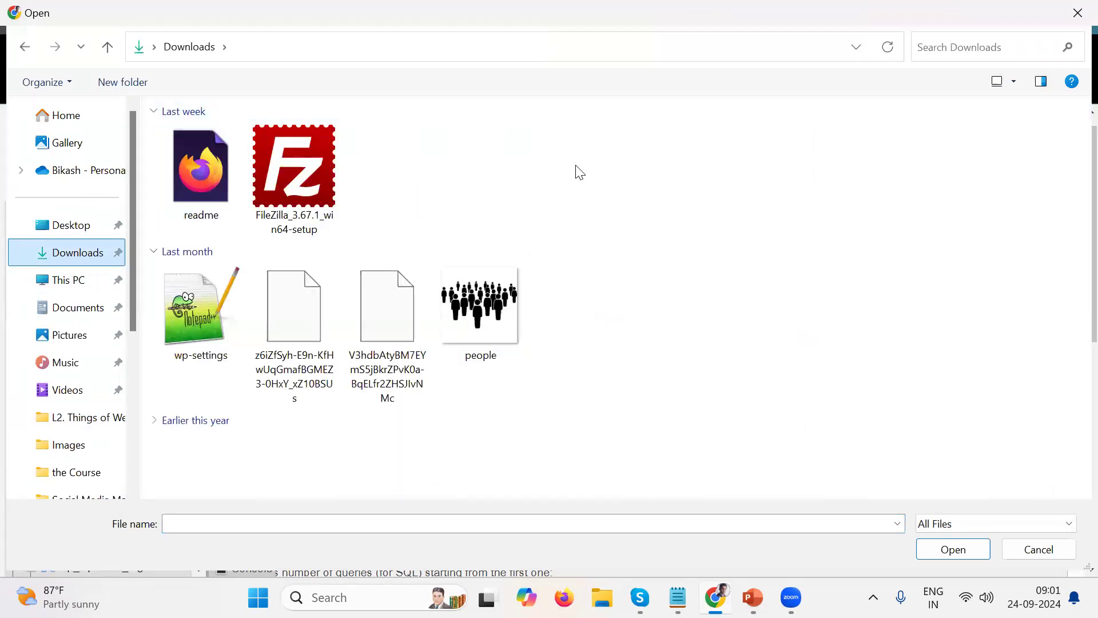
click(1057, 556)
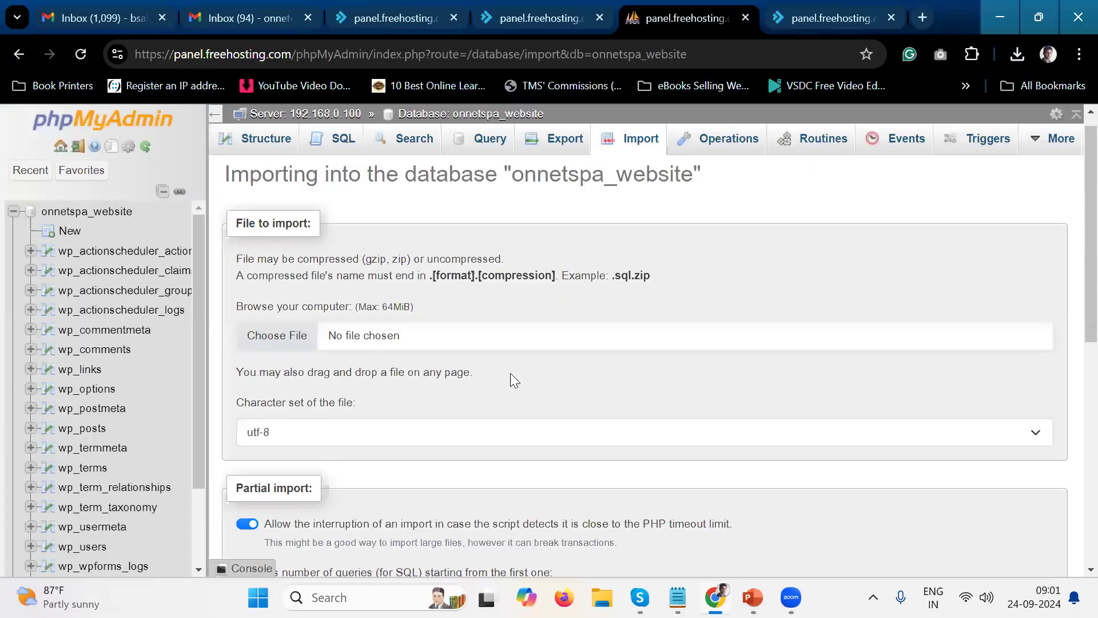
Step: Review the partial import, format and SQL compatibility options on the import page, along with the database's table list
scroll(385, 365, down, 5)
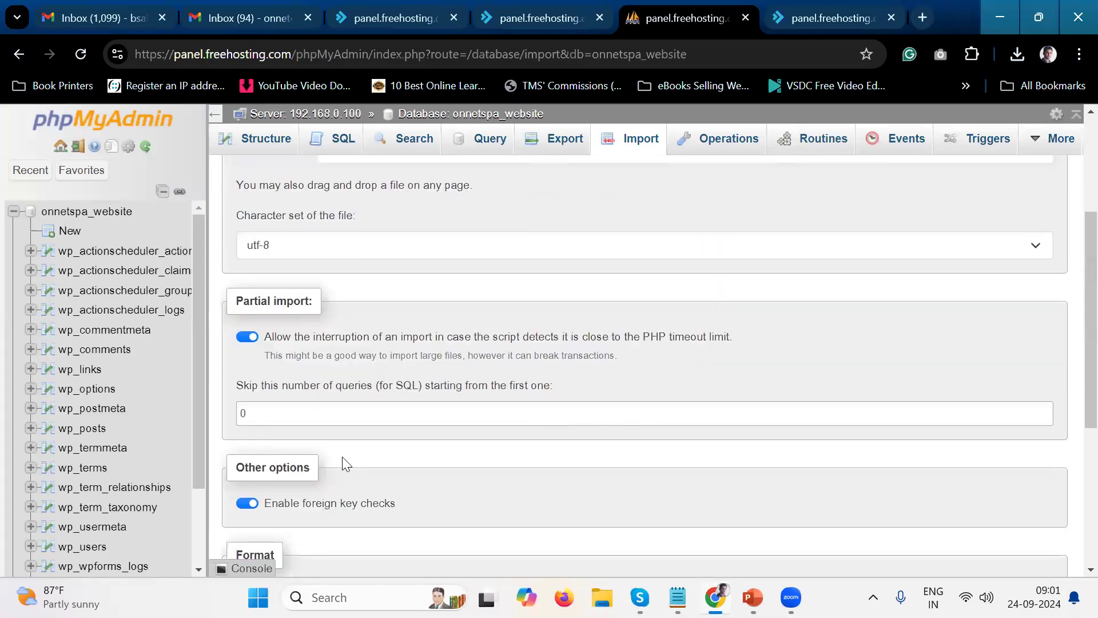
scroll(346, 465, down, 3)
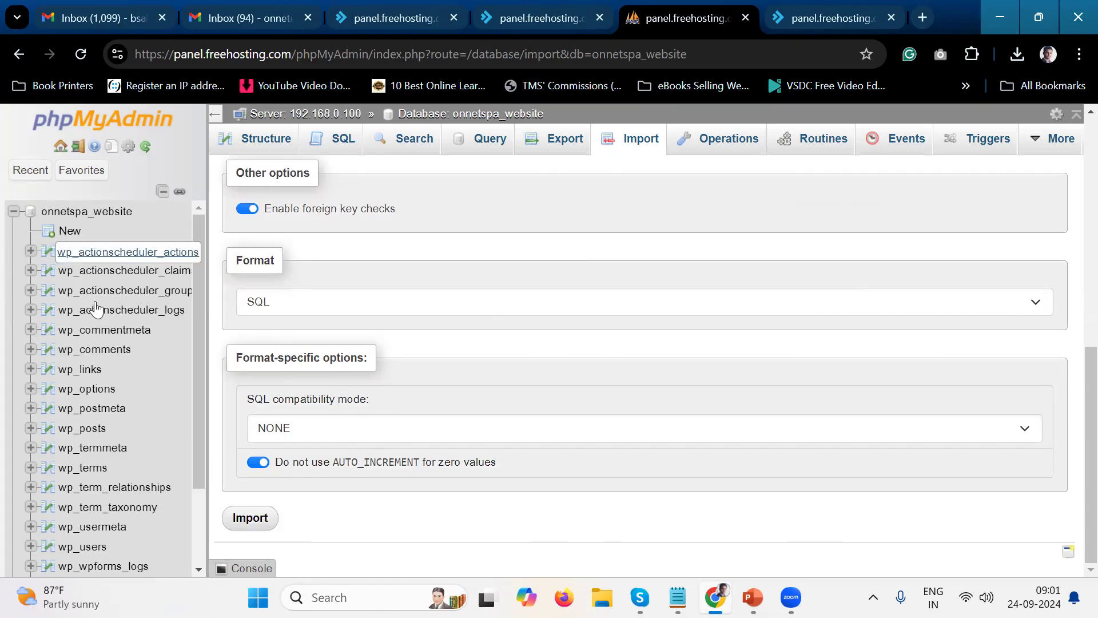
scroll(107, 338, down, 2)
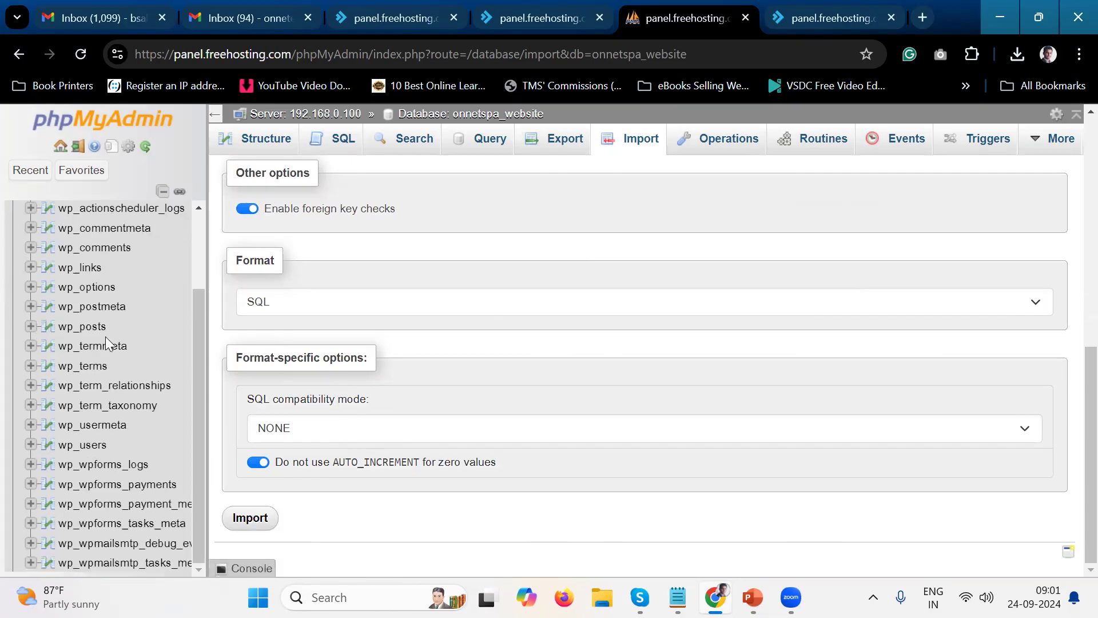
scroll(106, 342, up, 5)
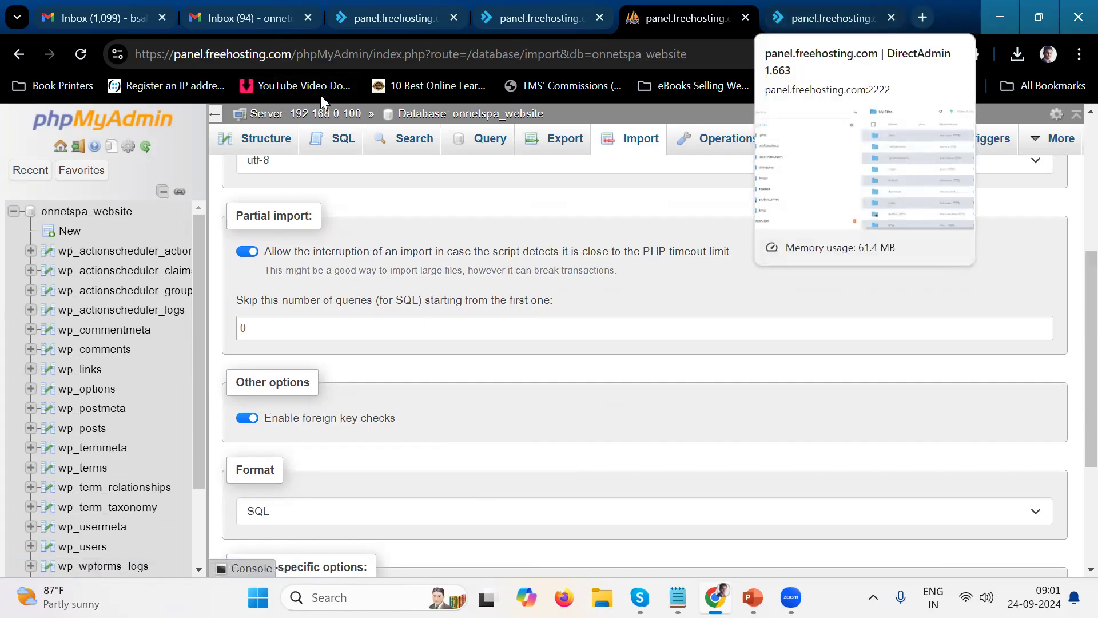
Step: View the My Files root in the hosting file manager and return to the phpMyAdmin import page
click(833, 18)
click(686, 18)
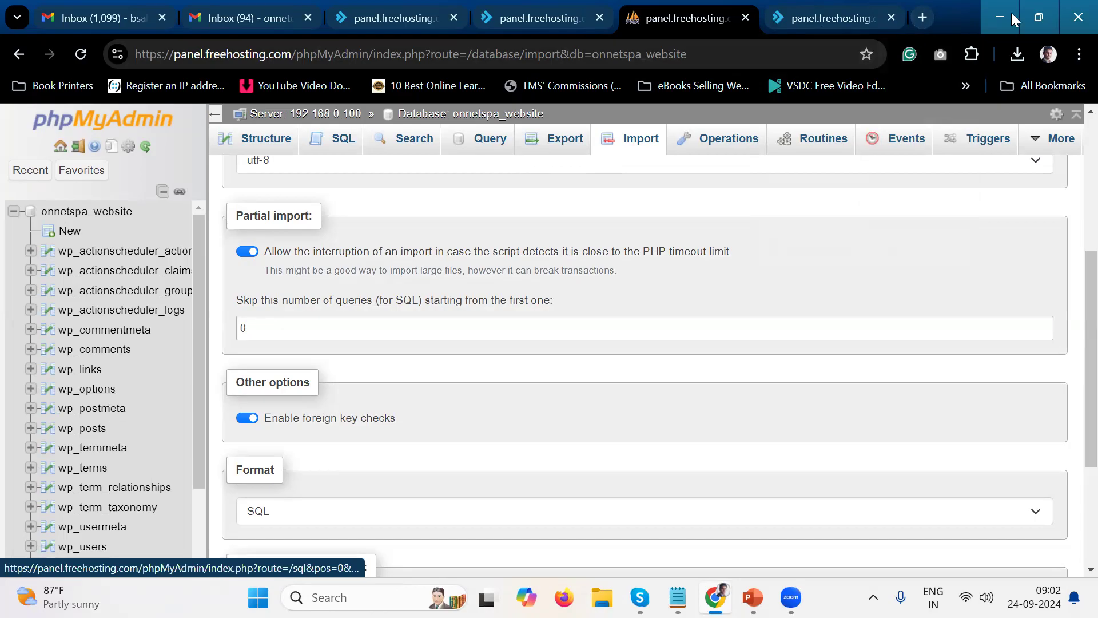
mouse_move(1039, 18)
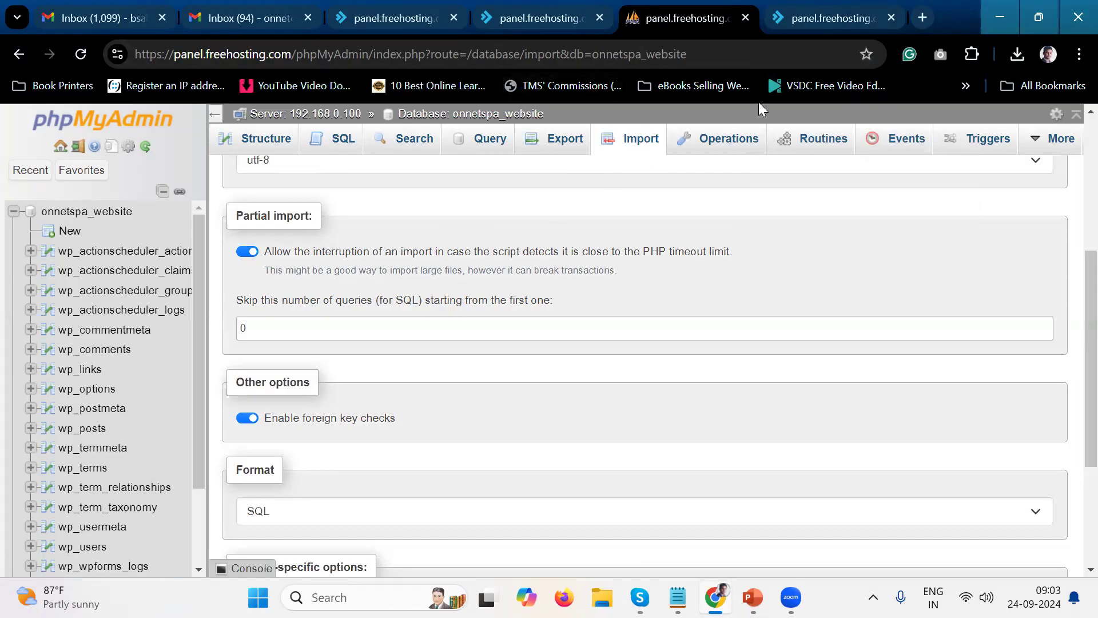
key(ctrl+Tab)
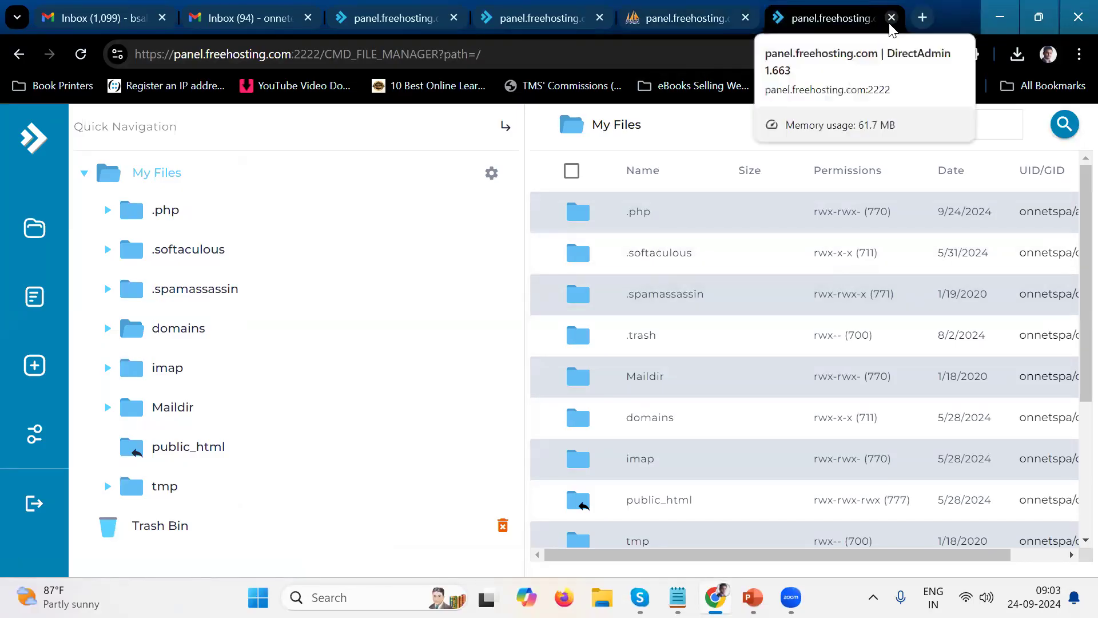
click(694, 25)
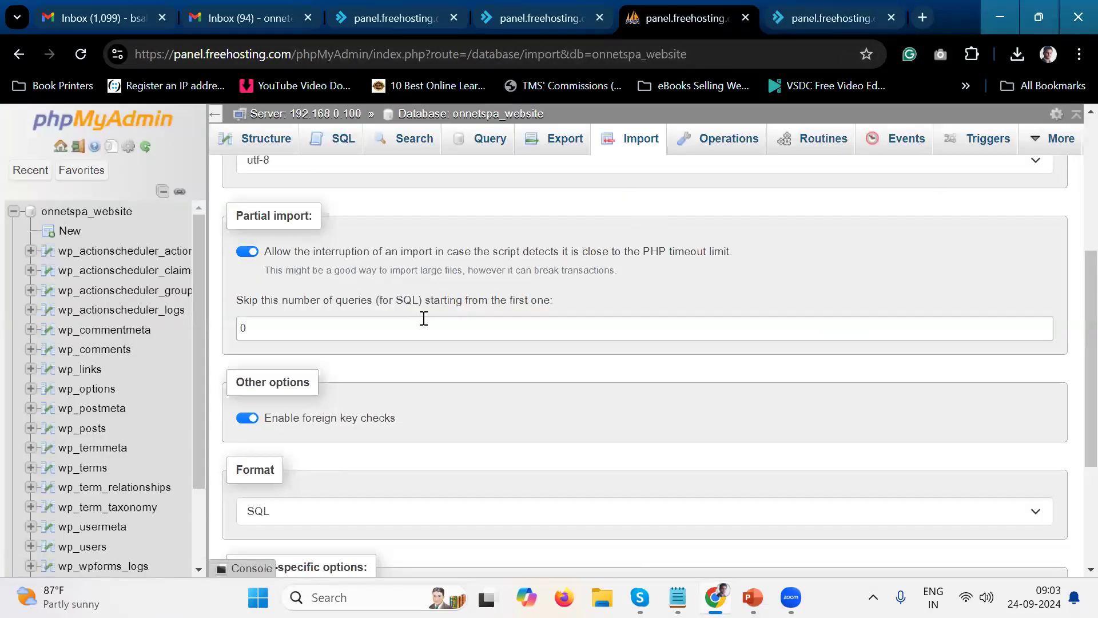
Step: Collapse the onnetspa_website table tree and go back to the file selection section of the import page
scroll(421, 316, up, 3)
click(13, 212)
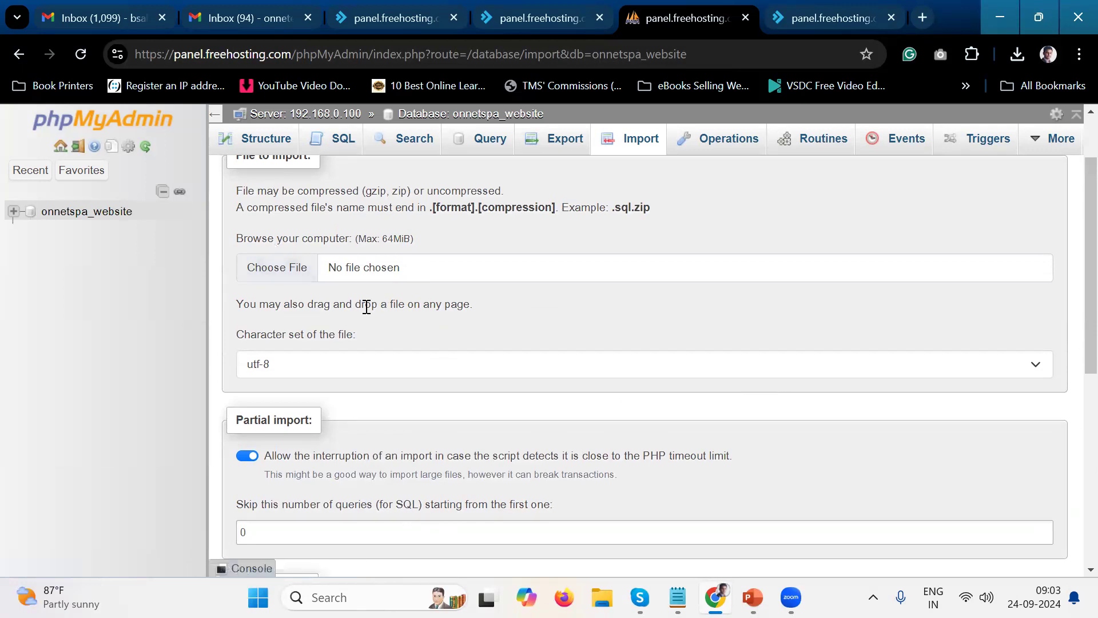
scroll(367, 312, up, 2)
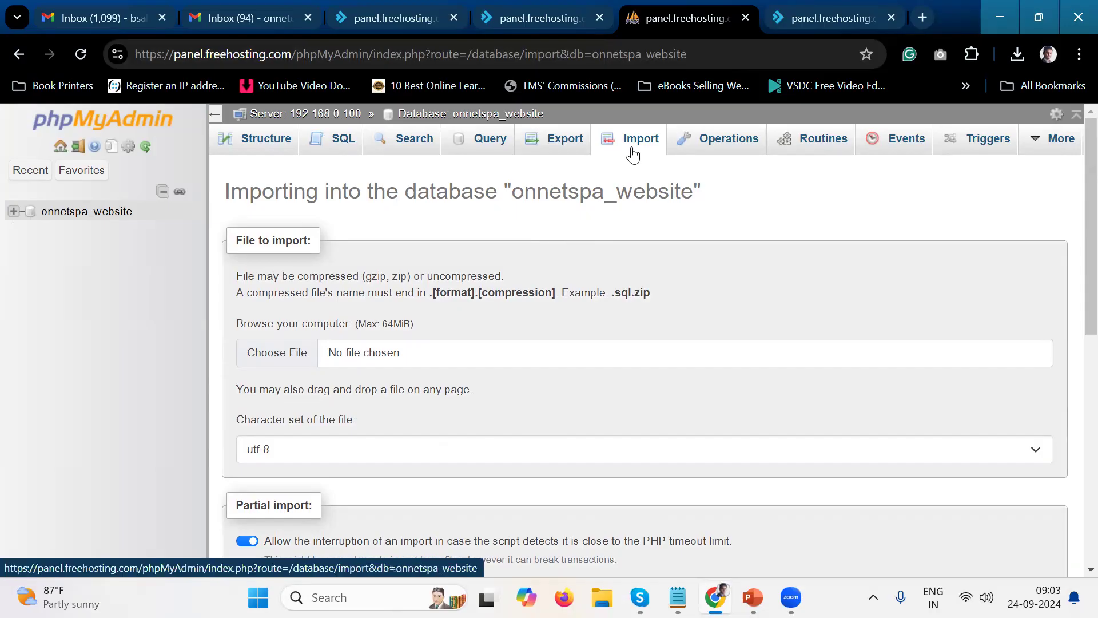
Step: Close both hosting file manager pages and the phpMyAdmin page, leaving the hosting control panel's Databases page open
click(829, 20)
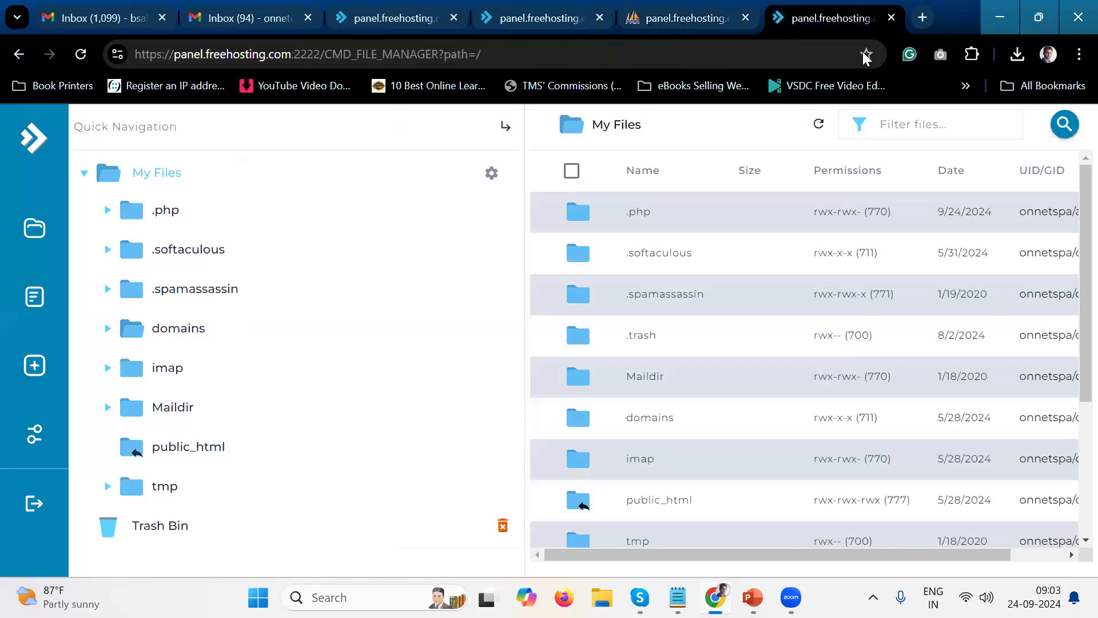
click(891, 17)
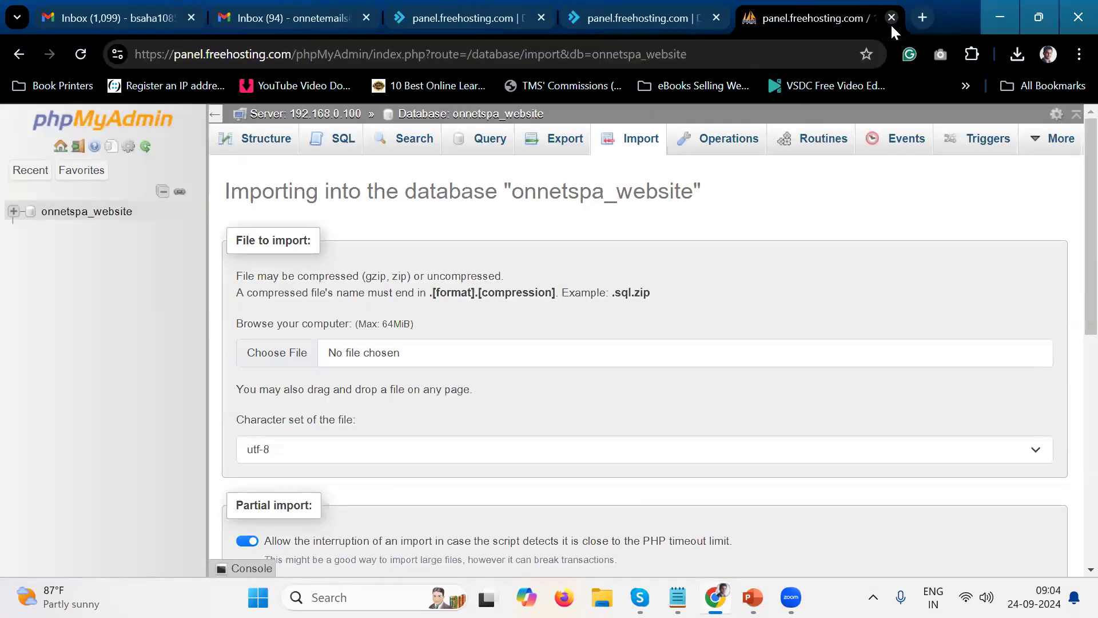
click(891, 22)
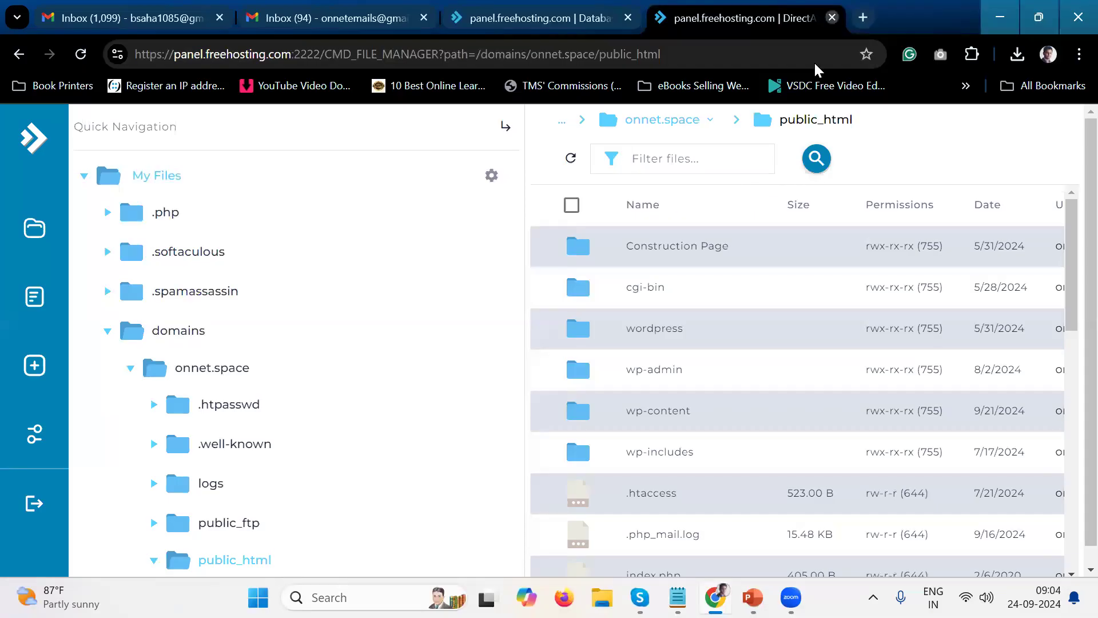
click(832, 18)
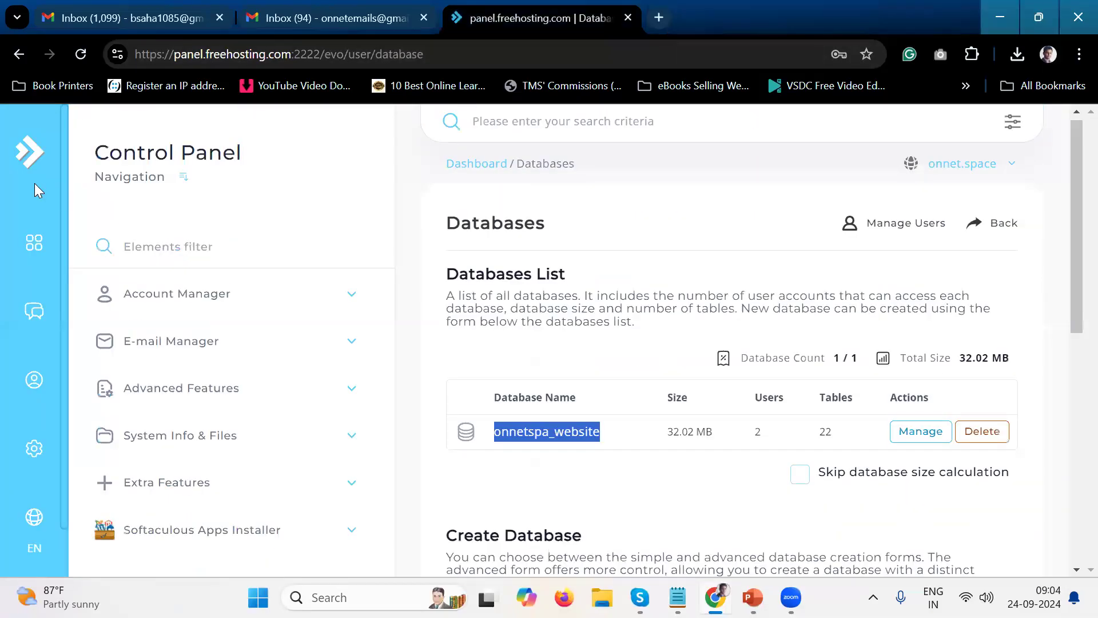
Step: Return from the Databases page to the hosting control panel's dashboard
click(40, 241)
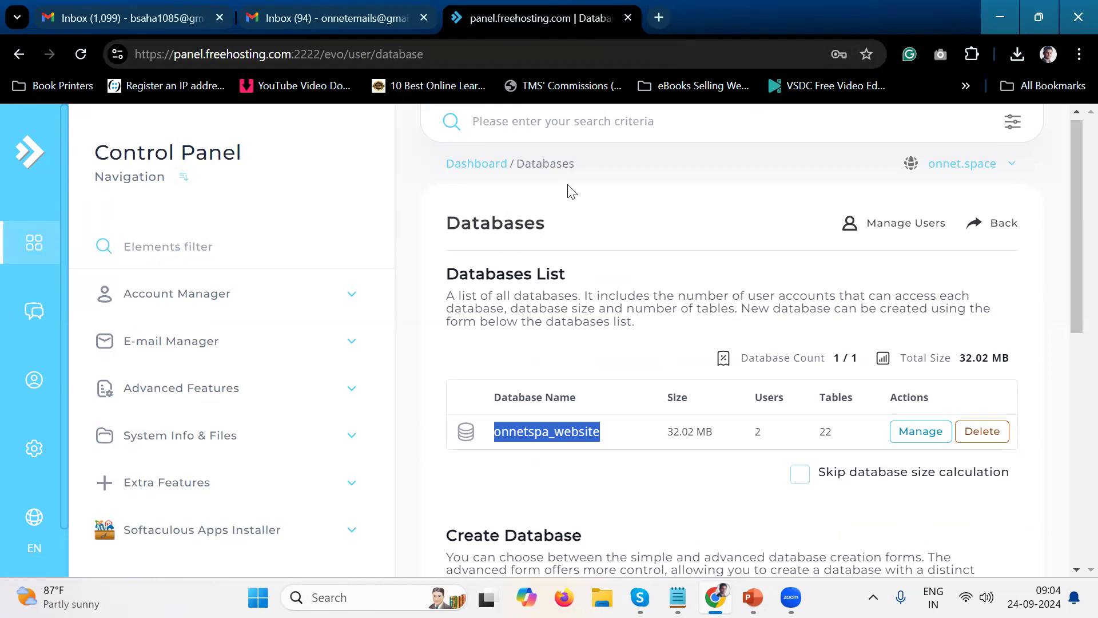
right_click(646, 199)
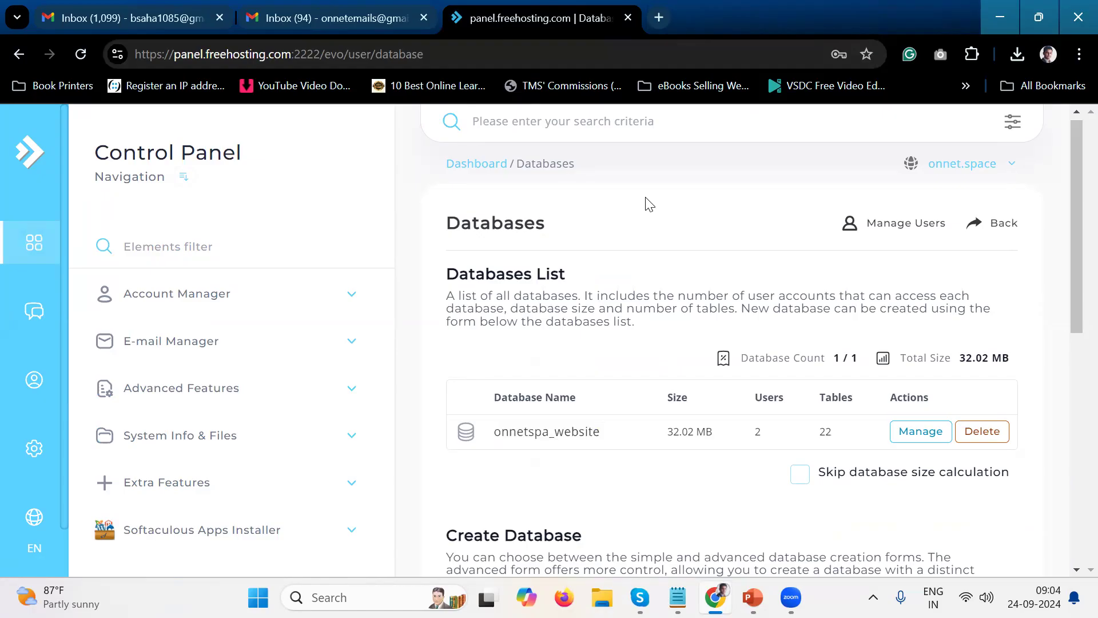
click(494, 167)
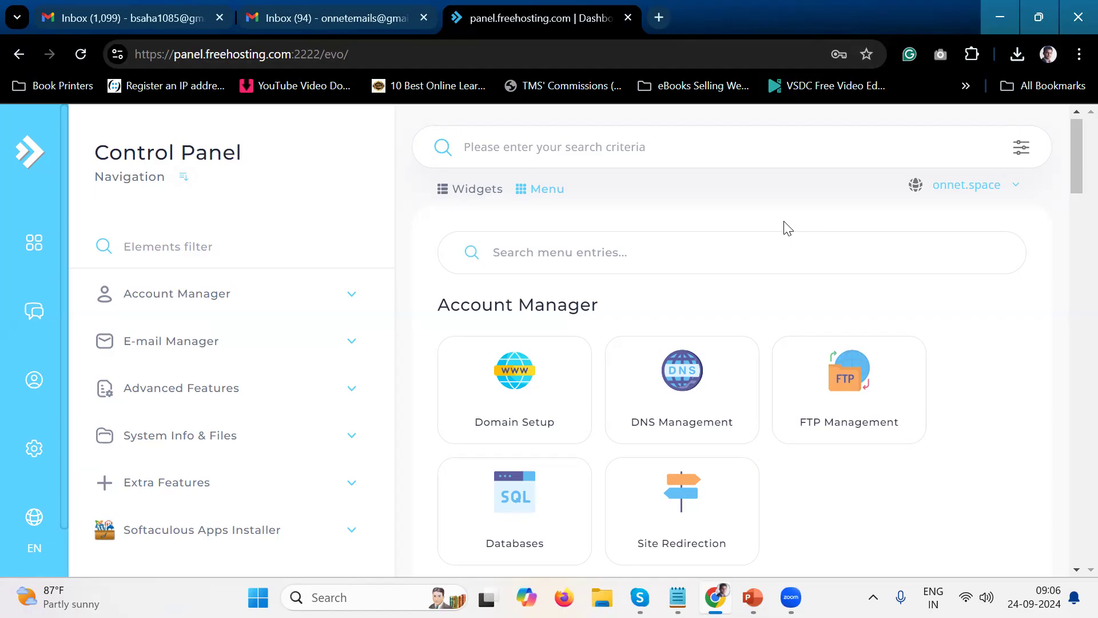
Step: Look through all dashboard sections, from Account Manager to Softaculous Apps Installer and the account usage summary, for a backup feature
click(740, 158)
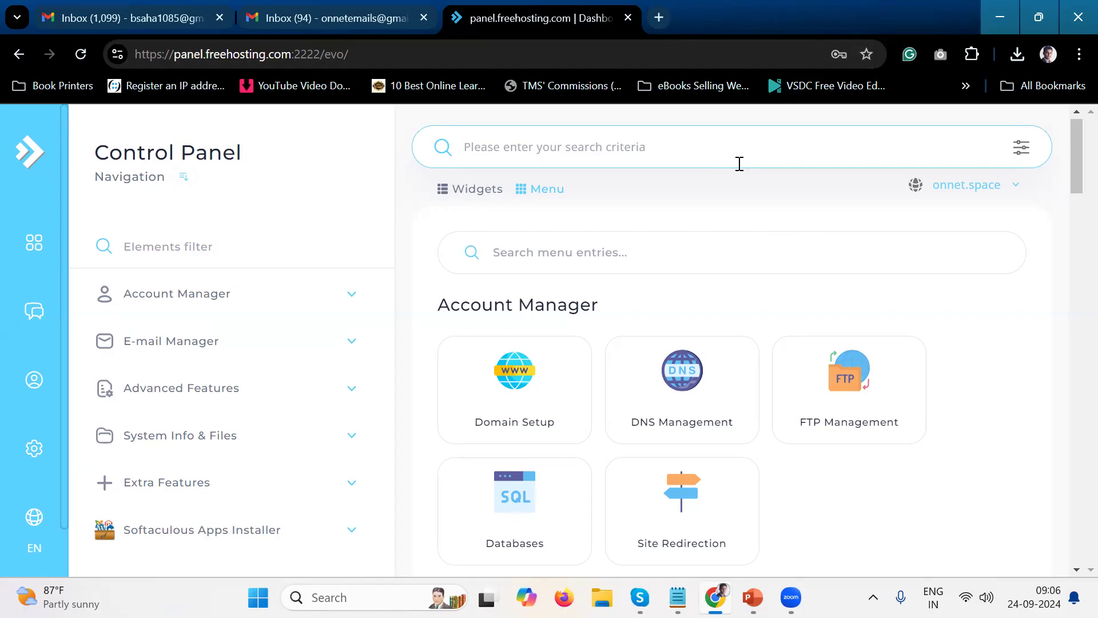
scroll(697, 326, down, 1)
scroll(698, 326, up, 1)
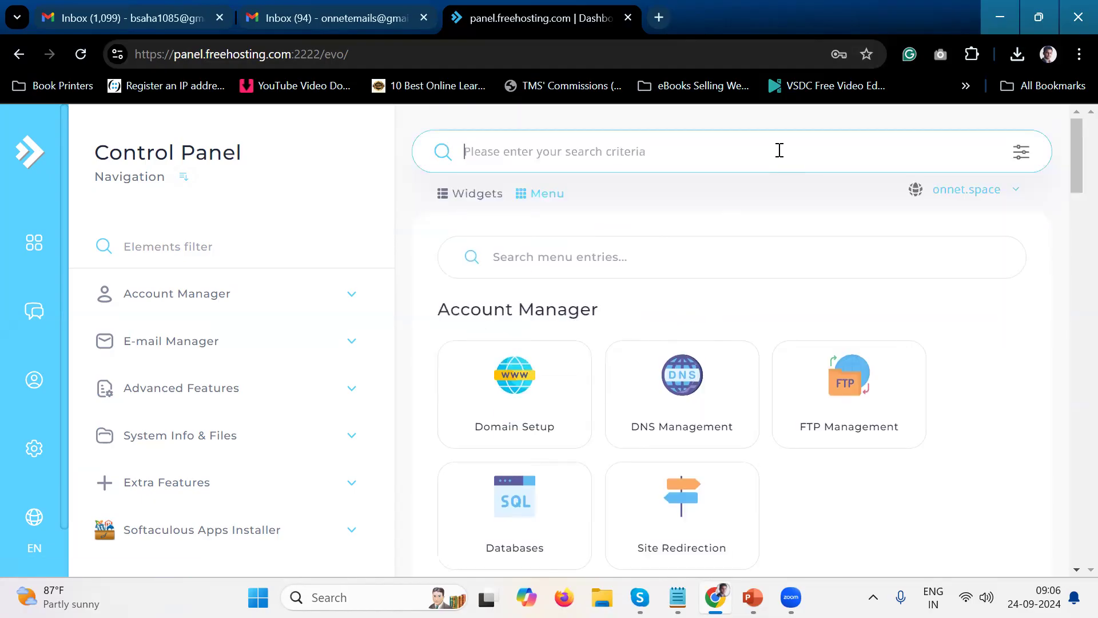
click(1001, 390)
scroll(1000, 389, down, 5)
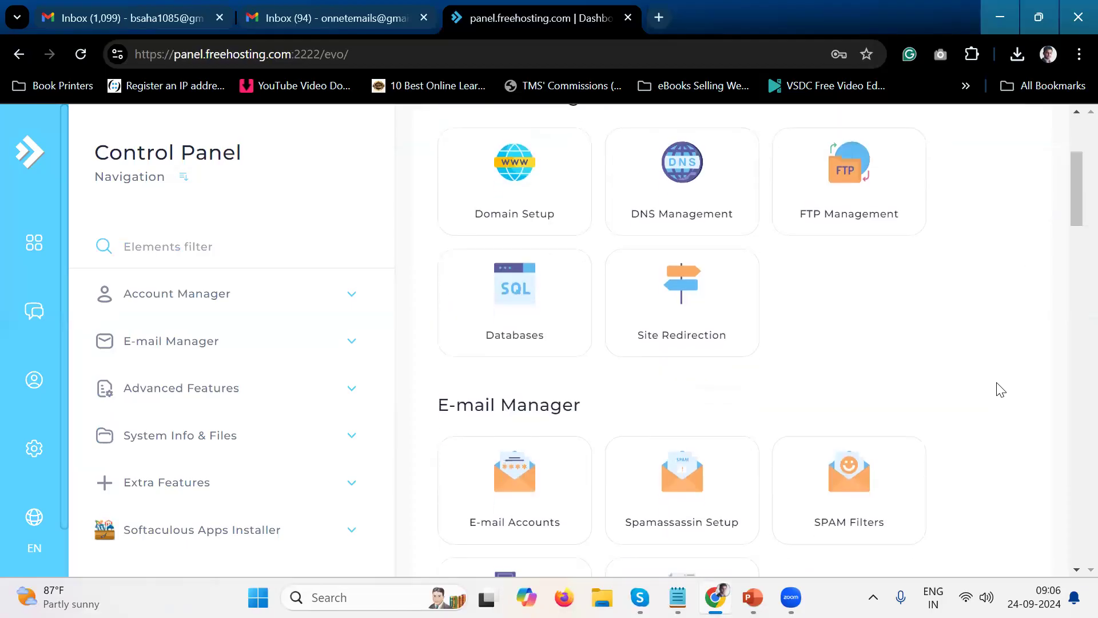
scroll(1000, 389, down, 8)
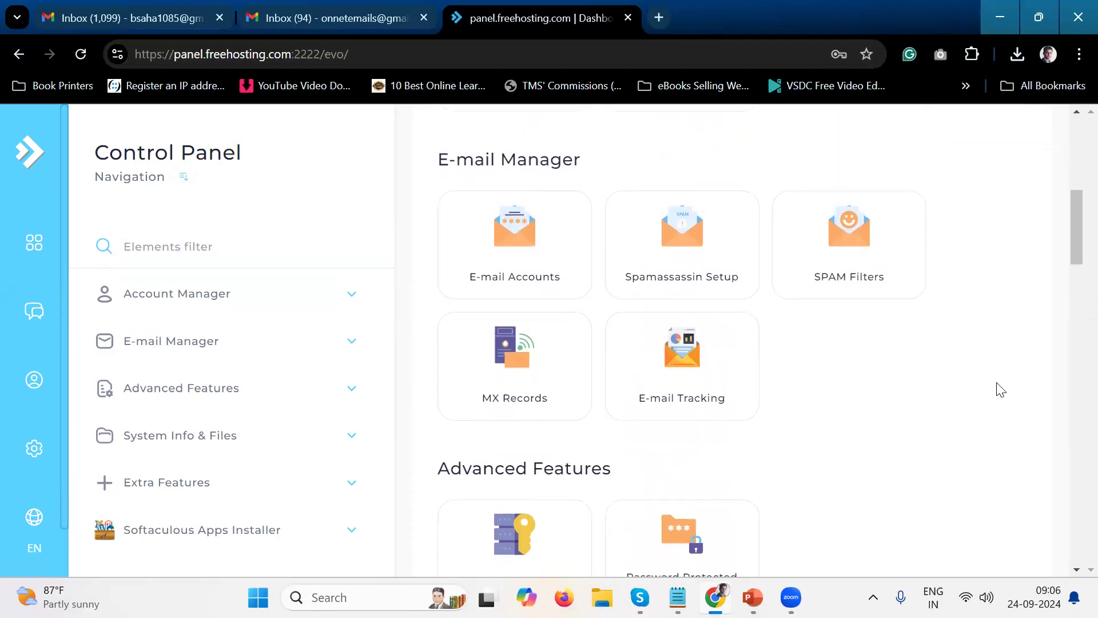
scroll(1000, 390, down, 3)
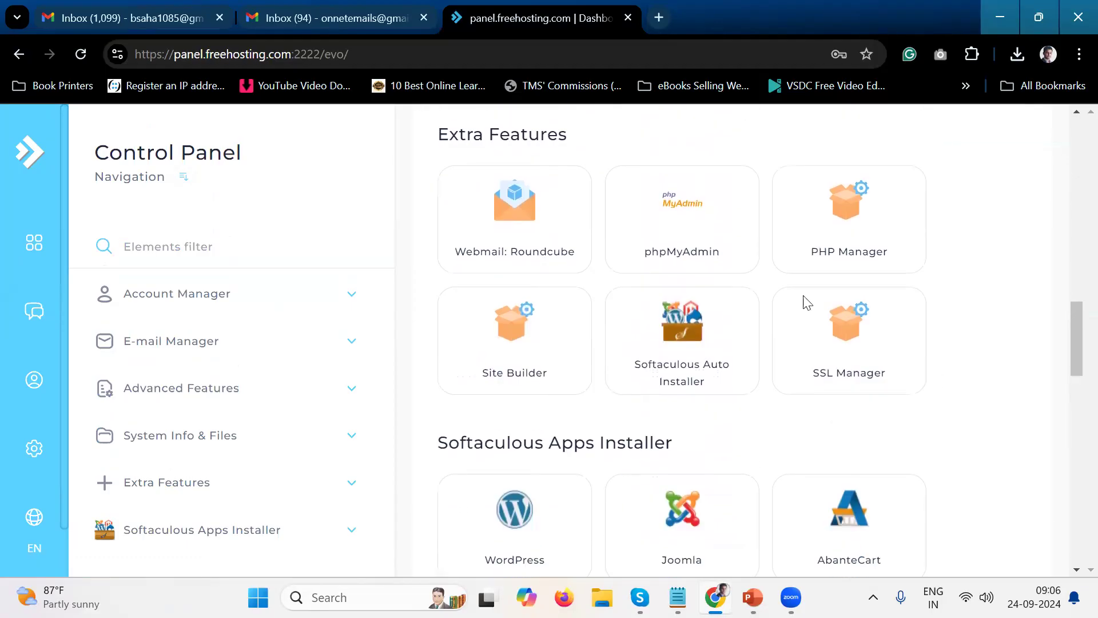
scroll(967, 344, down, 2)
scroll(968, 344, down, 12)
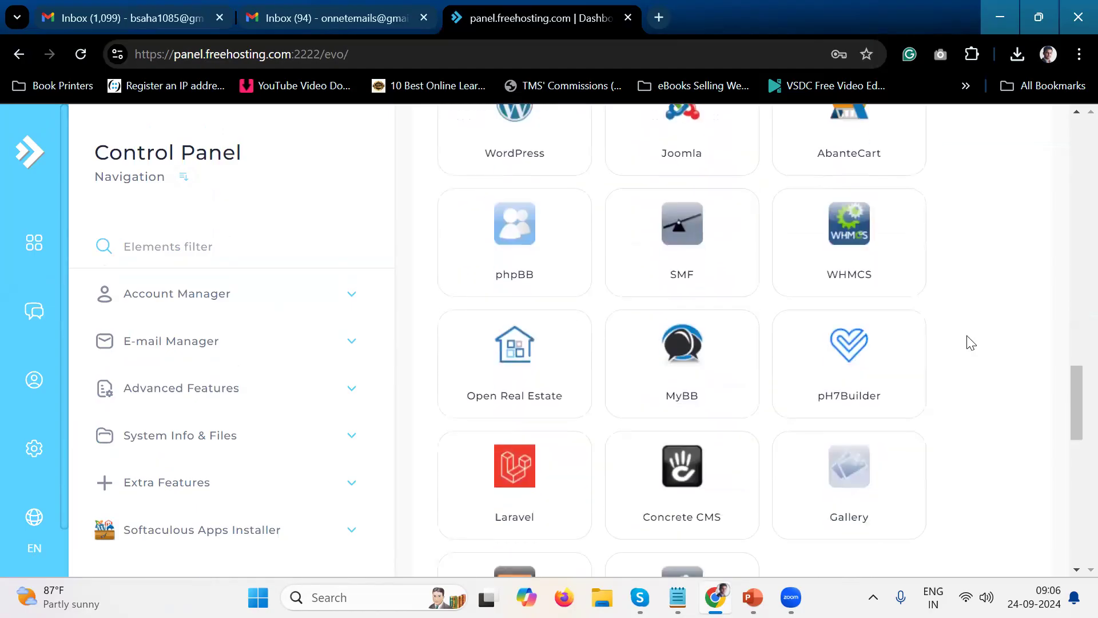
scroll(970, 344, down, 3)
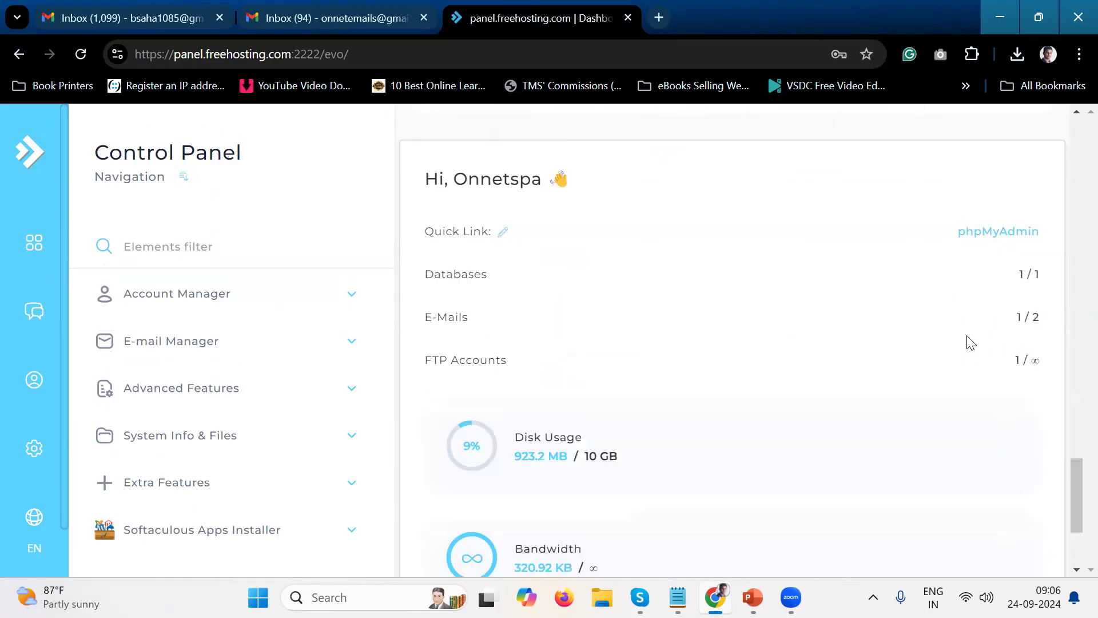
scroll(971, 343, up, 6)
scroll(970, 343, up, 5)
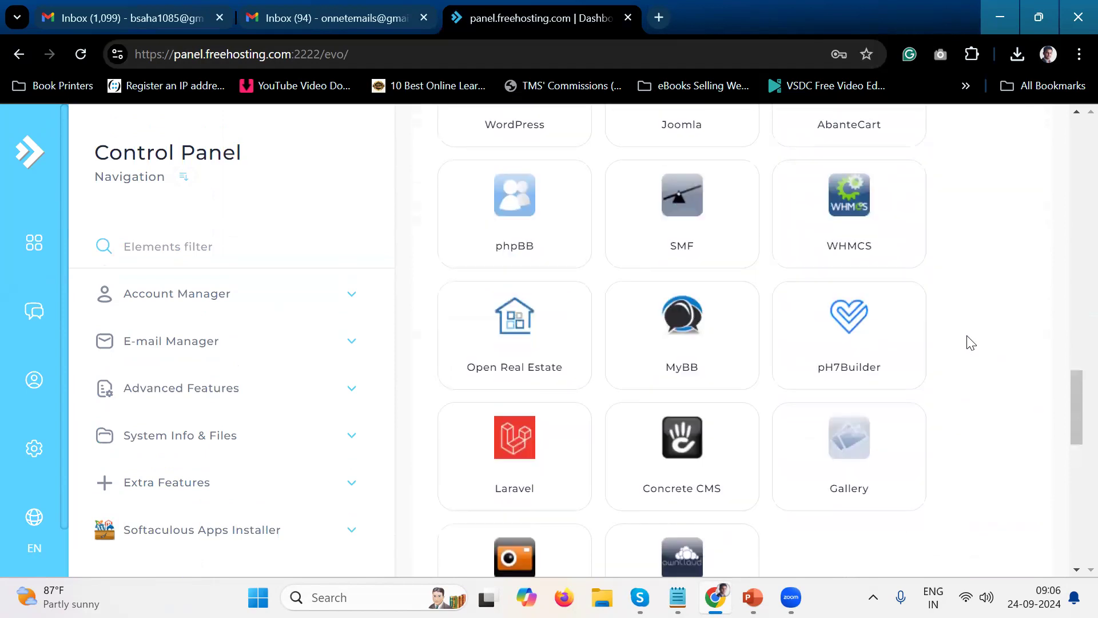
scroll(971, 343, up, 9)
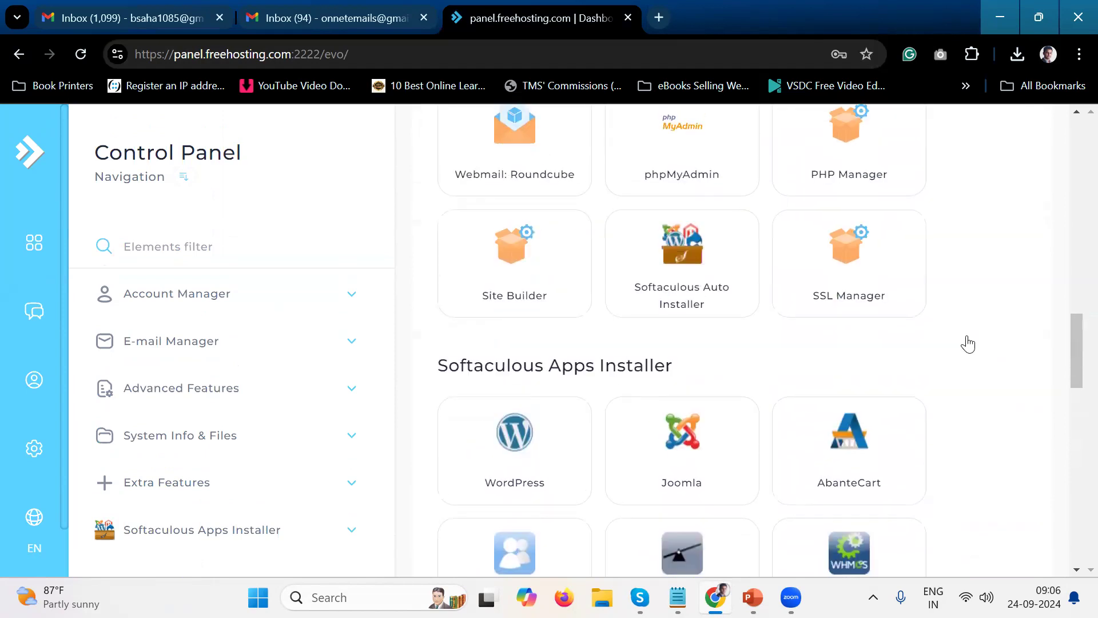
scroll(971, 343, up, 3)
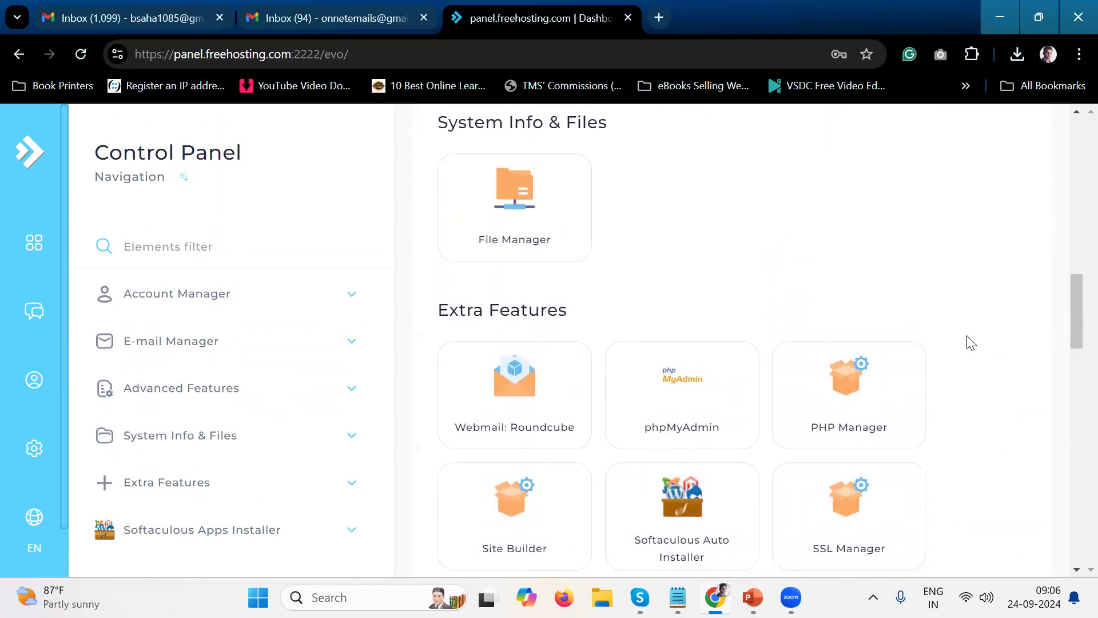
scroll(970, 343, up, 7)
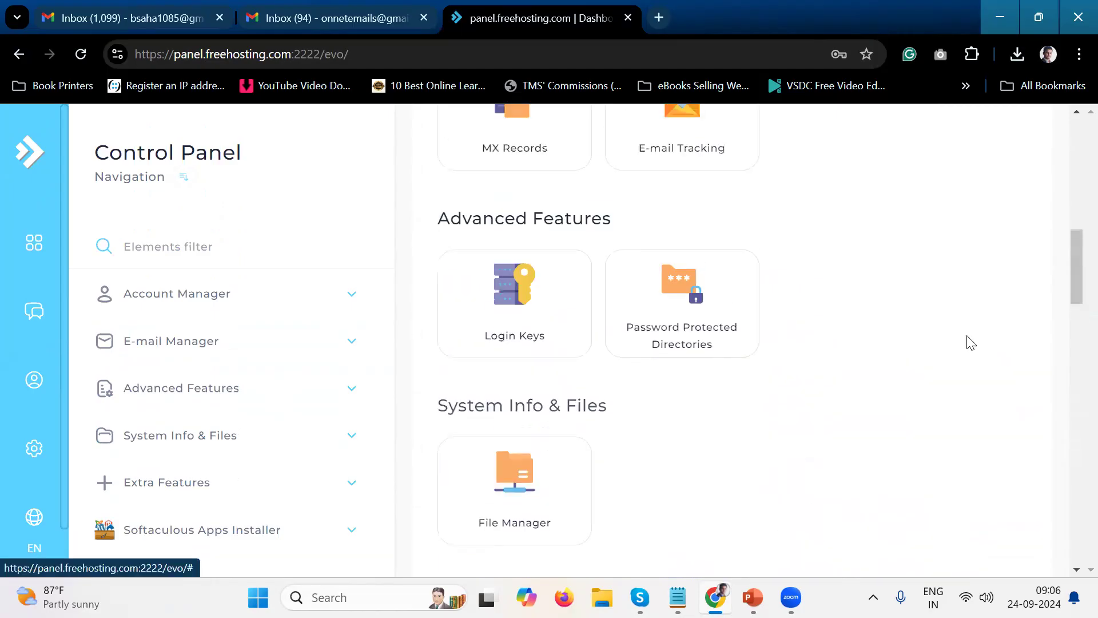
scroll(971, 343, up, 4)
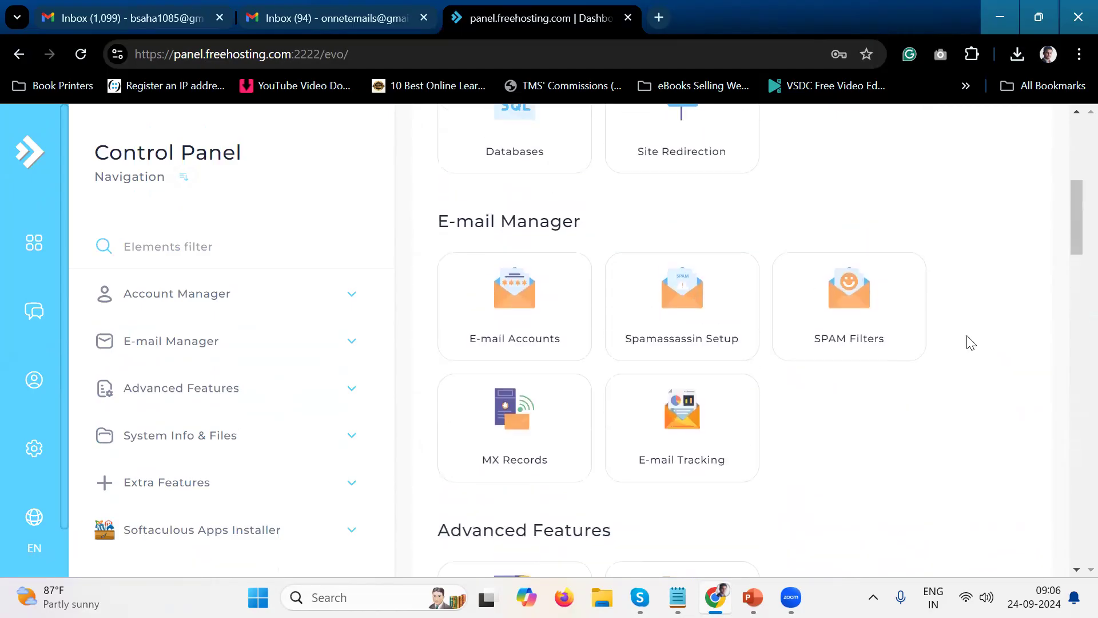
scroll(970, 343, up, 4)
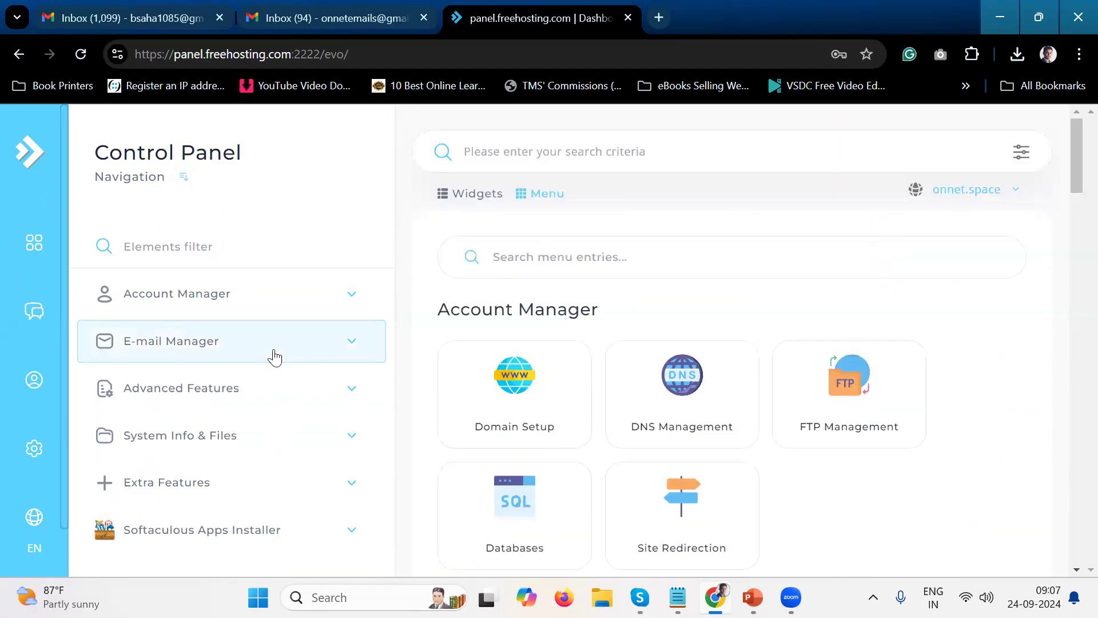
Step: Check the Account Manager and E-mail Manager navigation groups for a backup entry, collapsing each one again
click(312, 302)
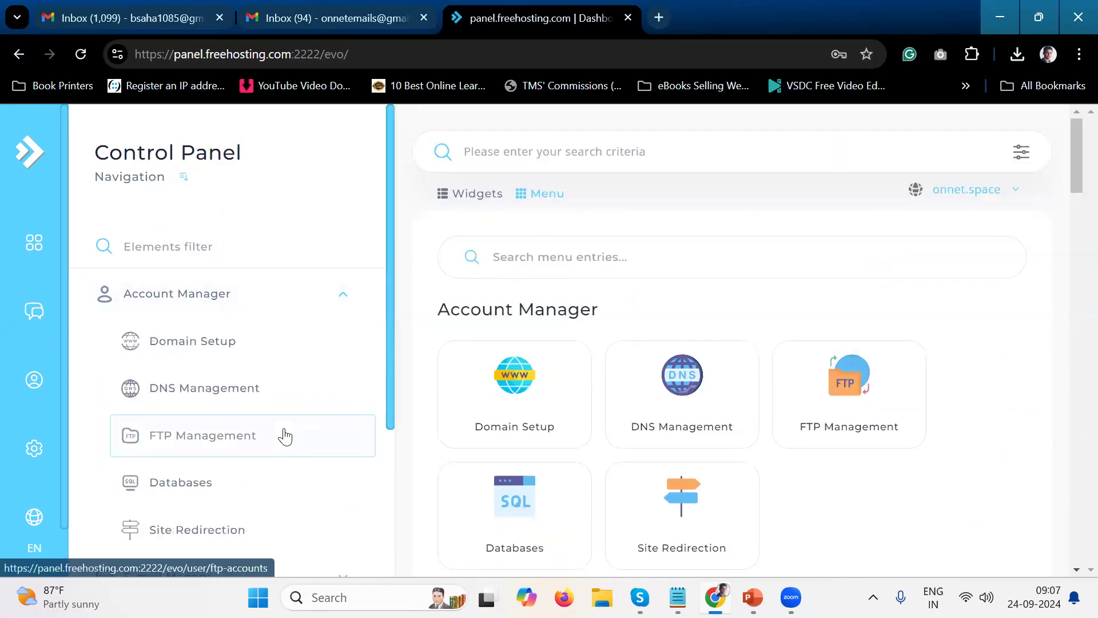
scroll(283, 434, down, 1)
scroll(284, 437, down, 1)
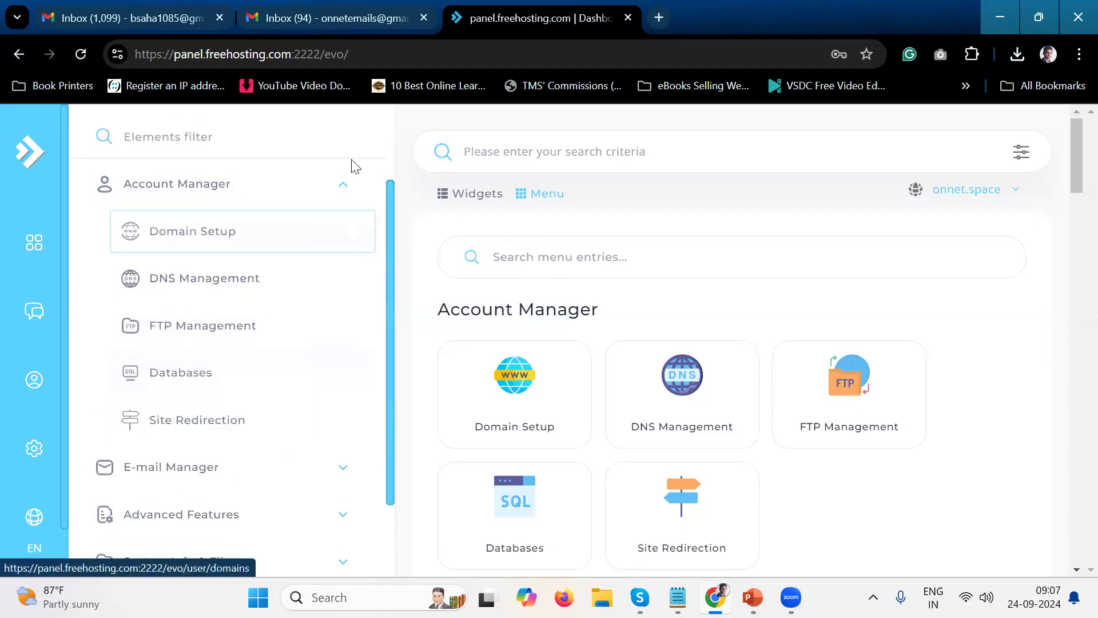
click(319, 203)
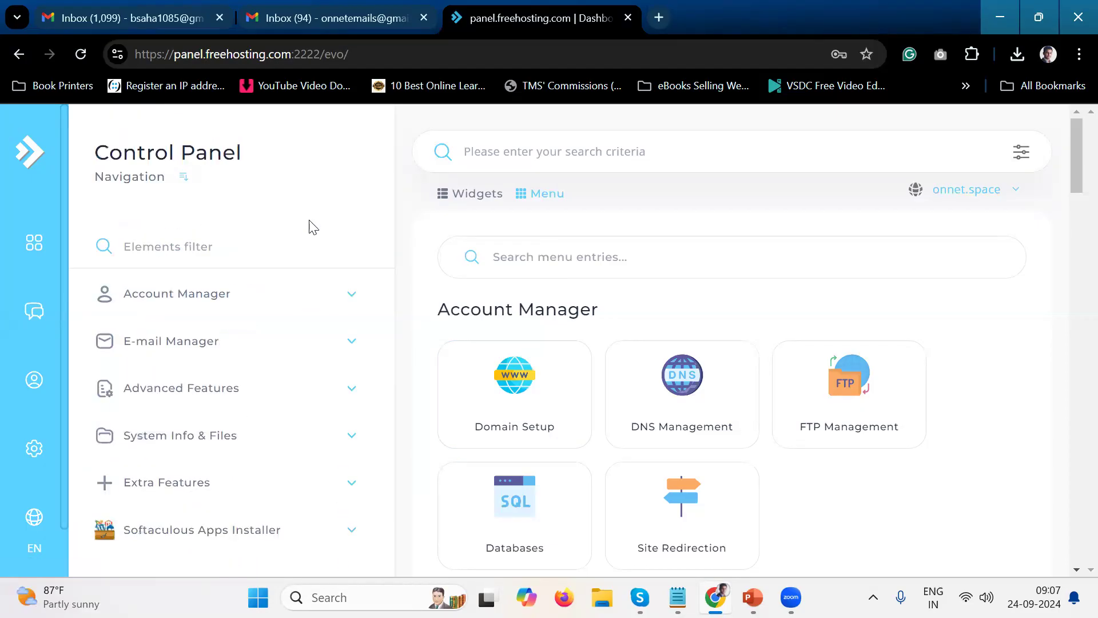
click(292, 345)
scroll(293, 347, down, 2)
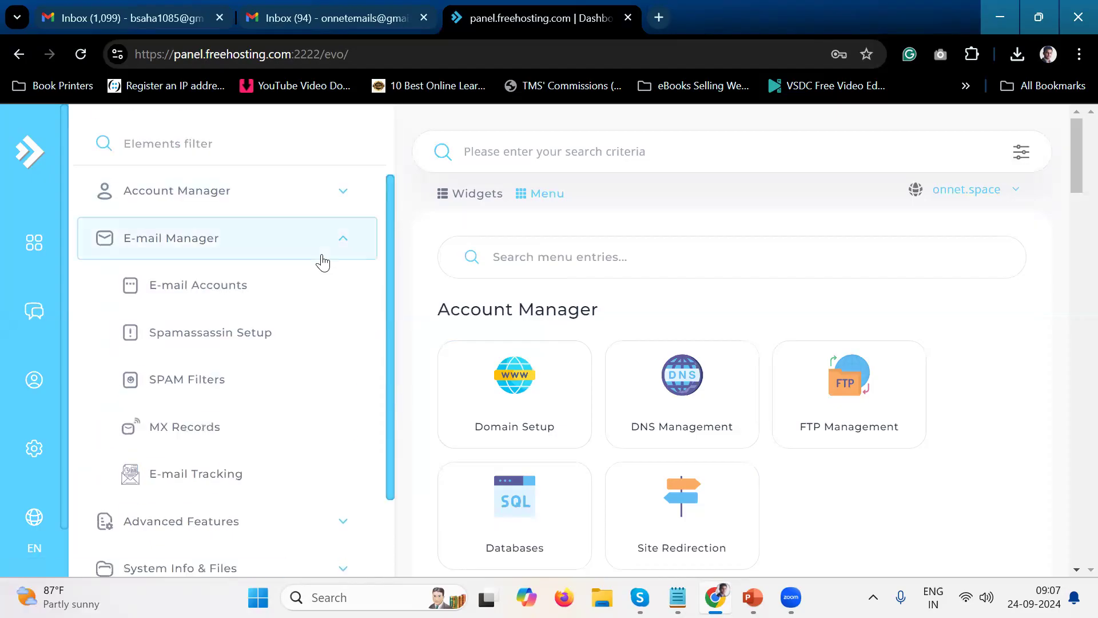
click(319, 259)
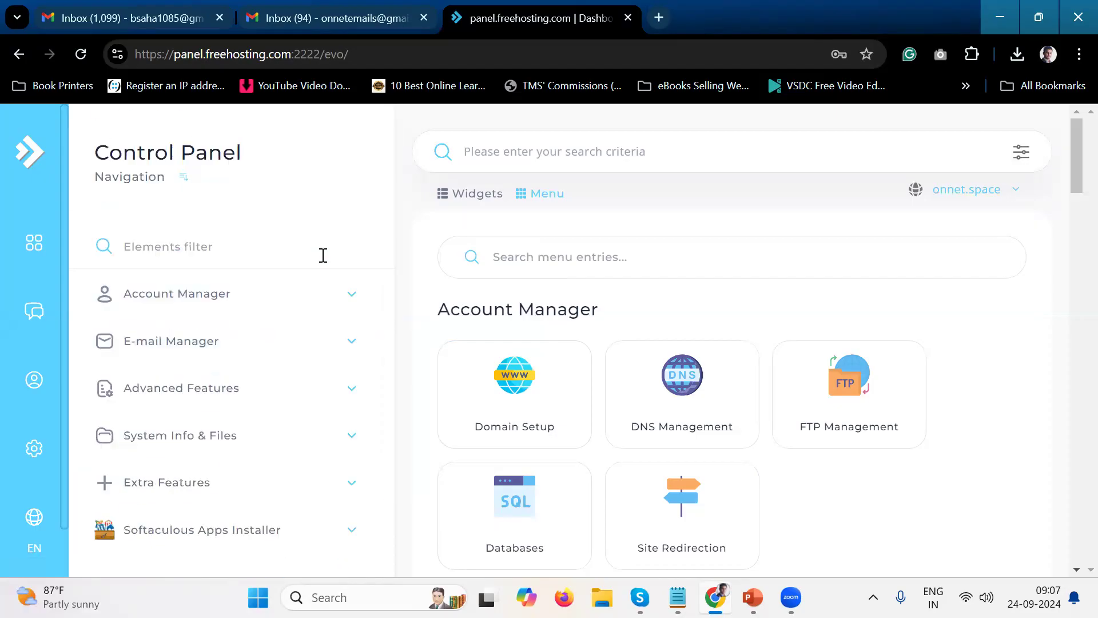
Step: Inspect the entries of the Advanced Features and System Info & Files navigation groups, then collapse both groups
click(311, 399)
scroll(309, 394, down, 1)
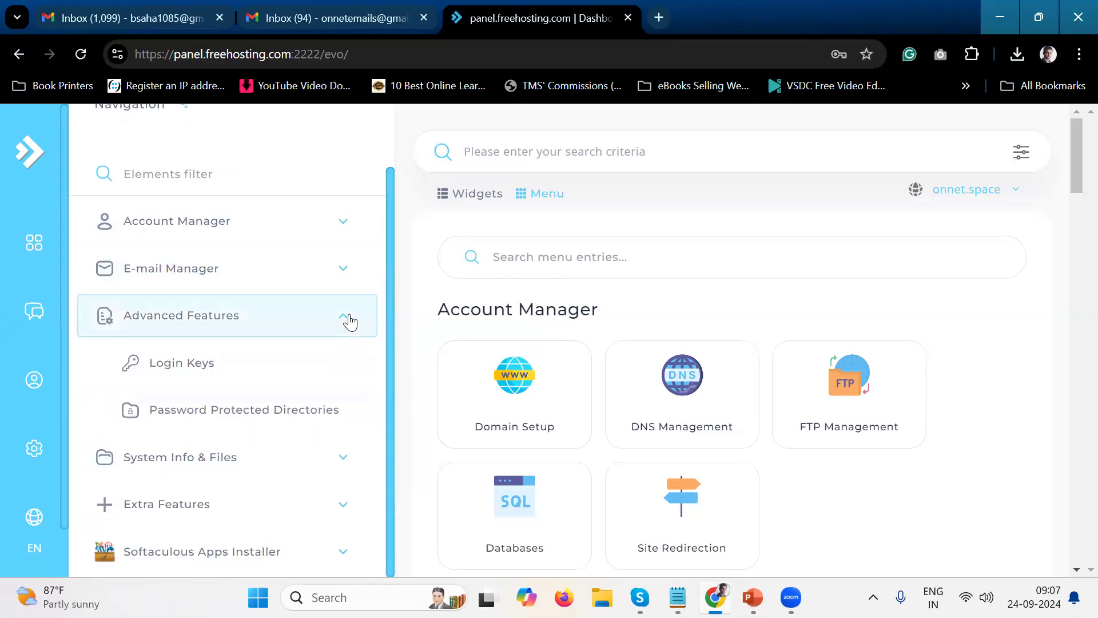
click(350, 322)
click(326, 429)
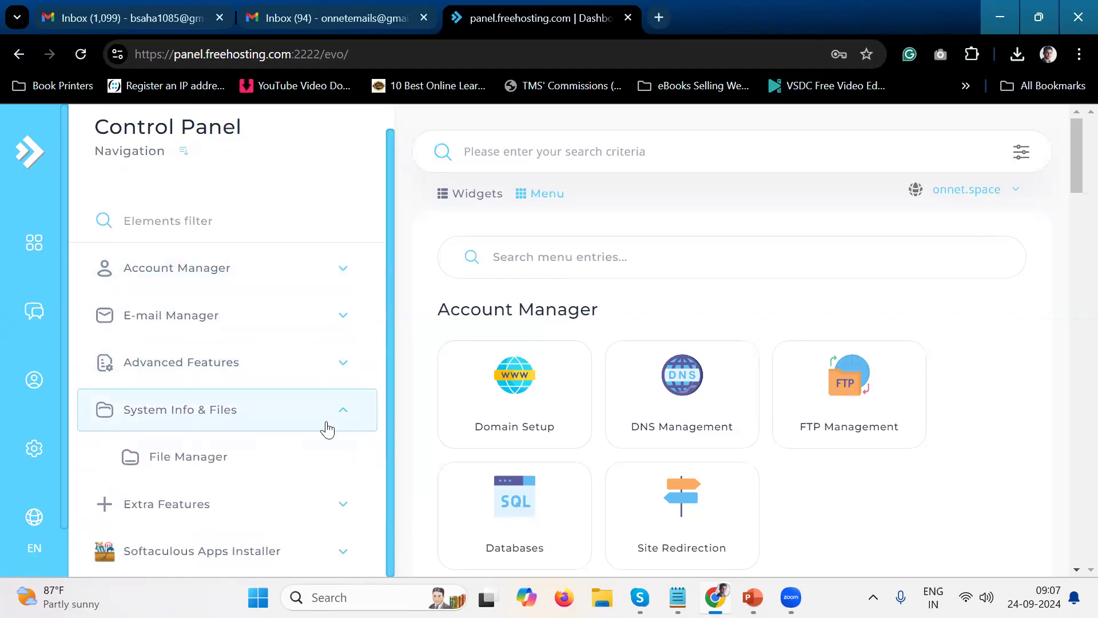
click(332, 413)
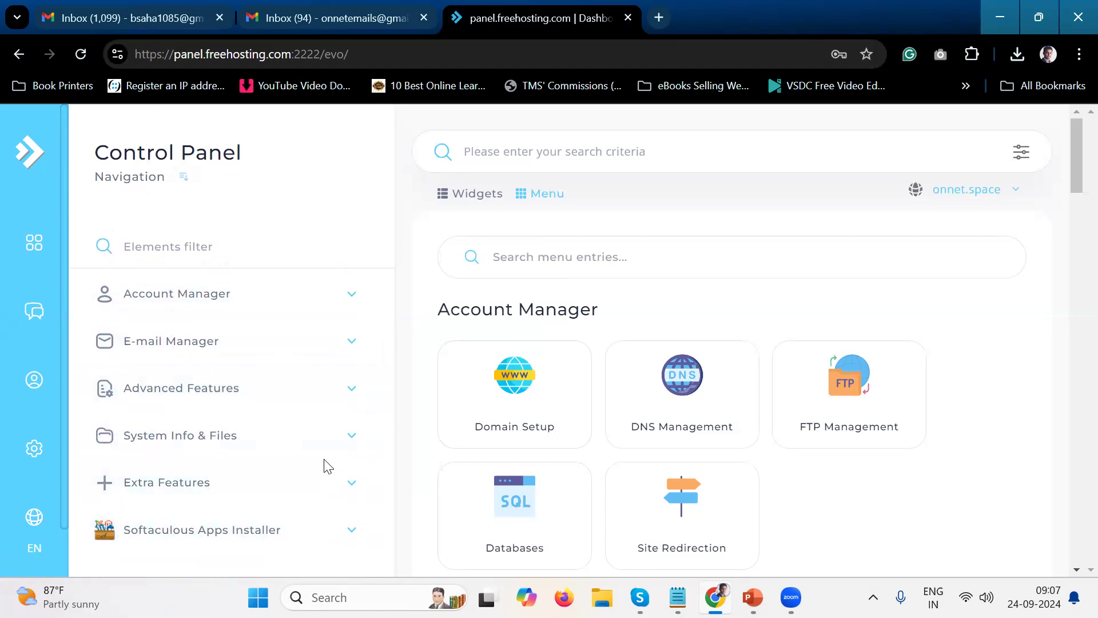
Step: Review the Extra Features navigation group from Webmail: Roundcube to SSL Manager and collapse it again
click(332, 493)
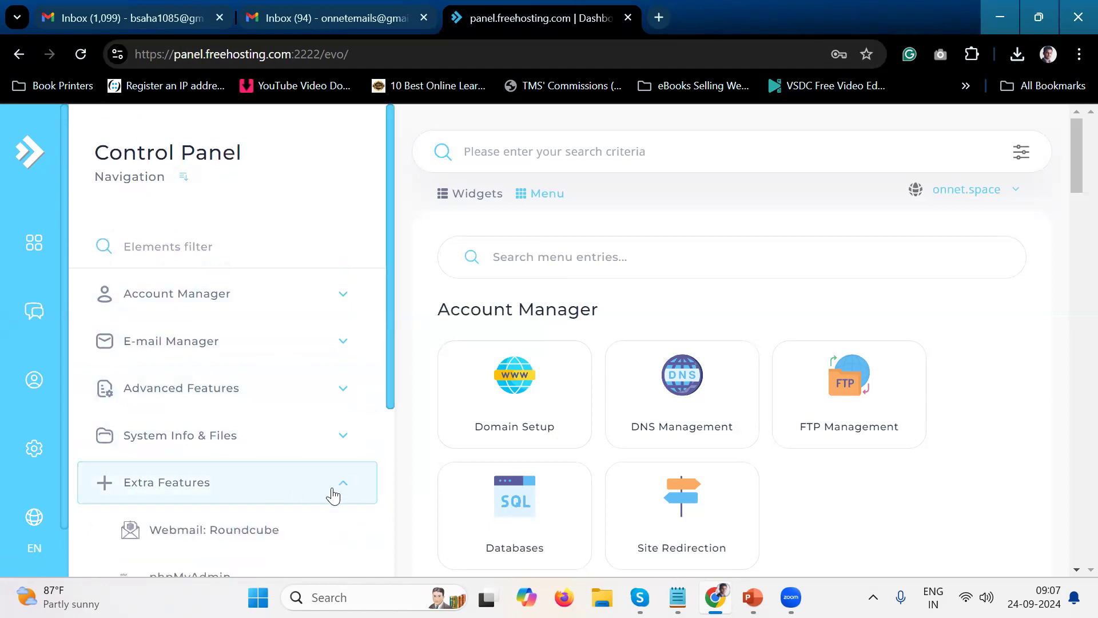
scroll(333, 493, down, 3)
scroll(297, 480, down, 2)
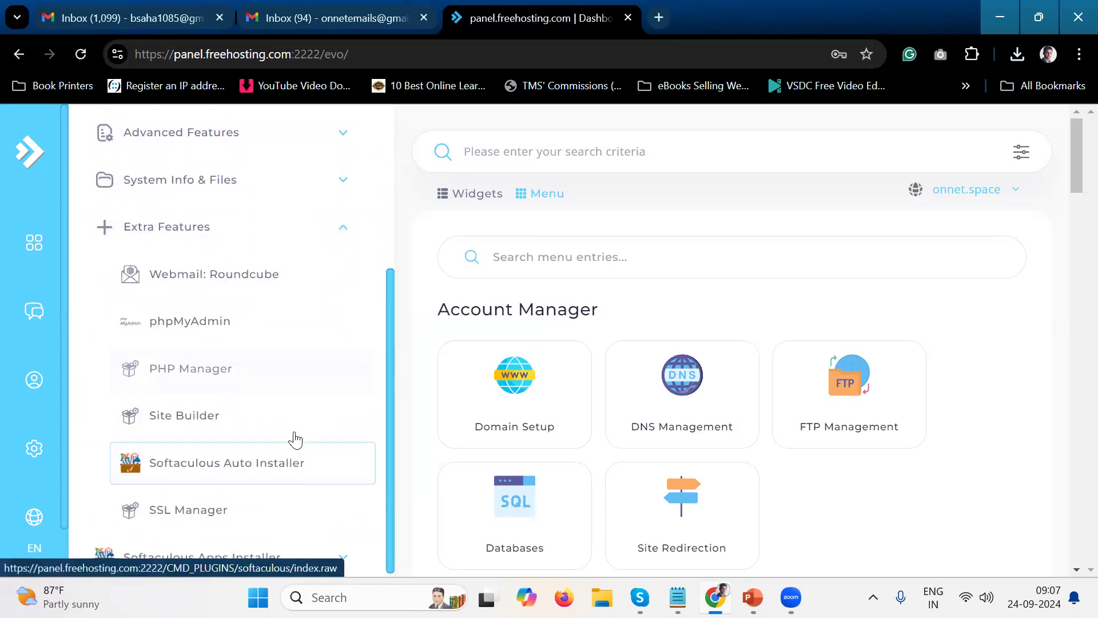
scroll(264, 441, down, 1)
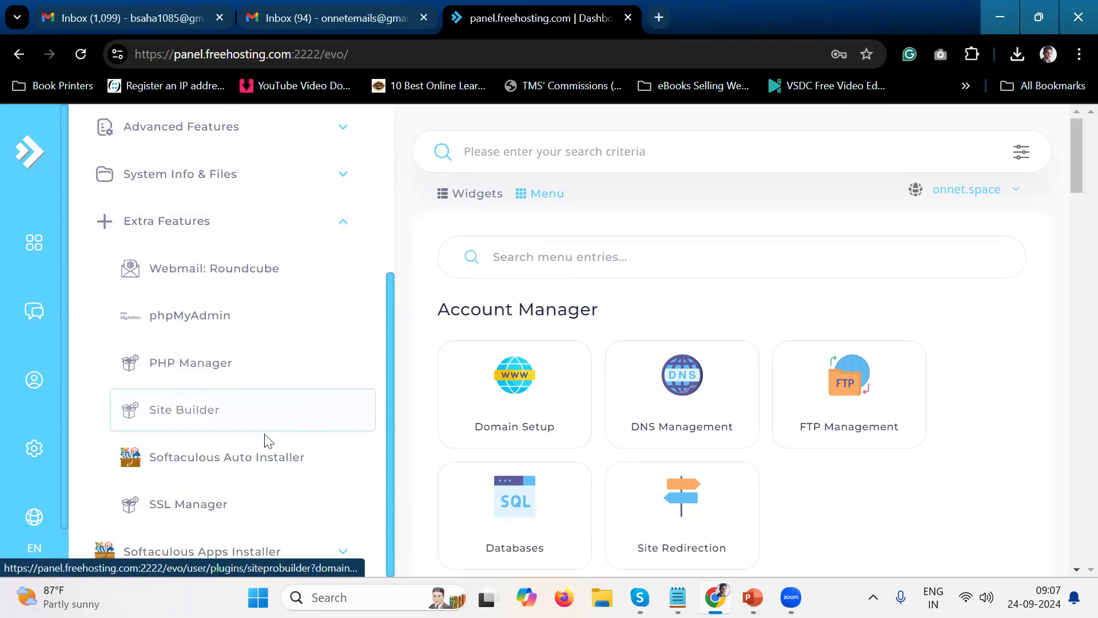
click(321, 237)
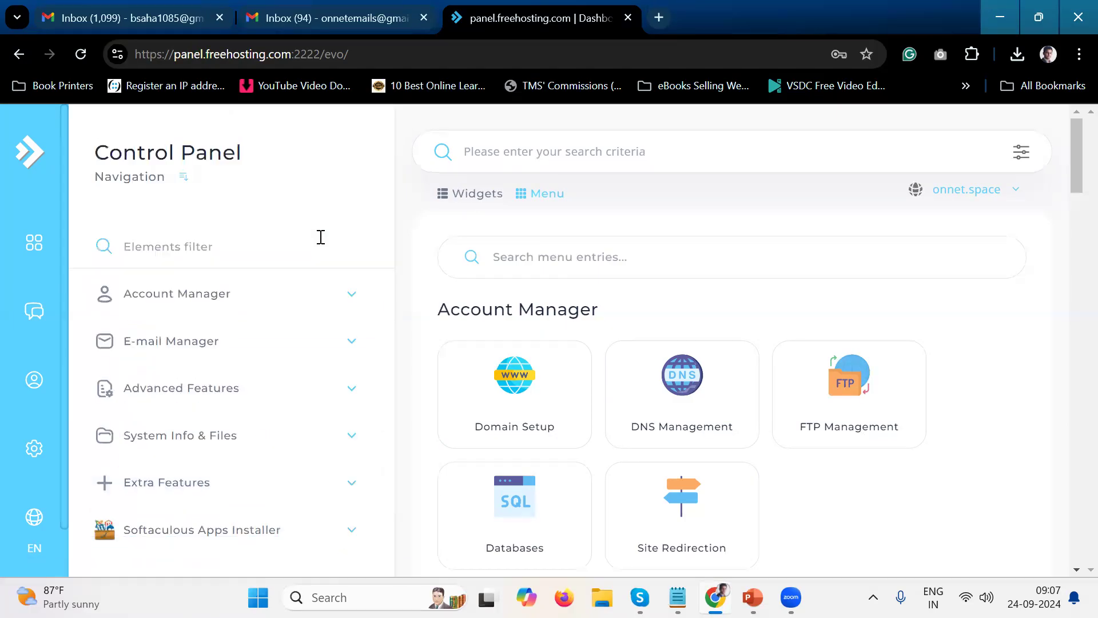
Step: Search the control panel for "Back" and open the Restore Backup page
click(747, 134)
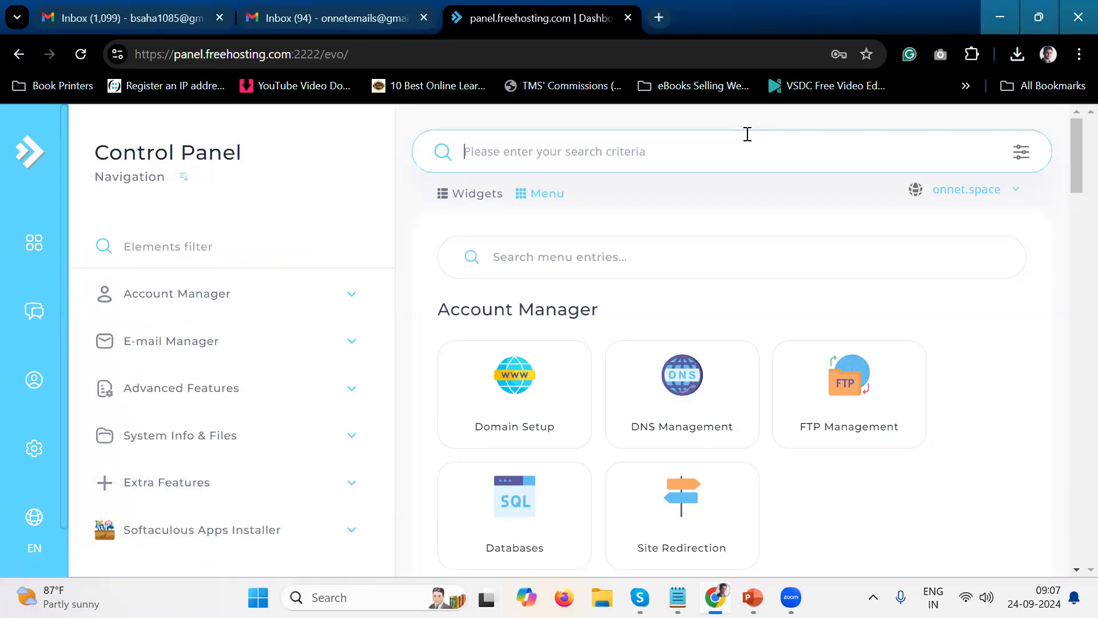
text(Back)
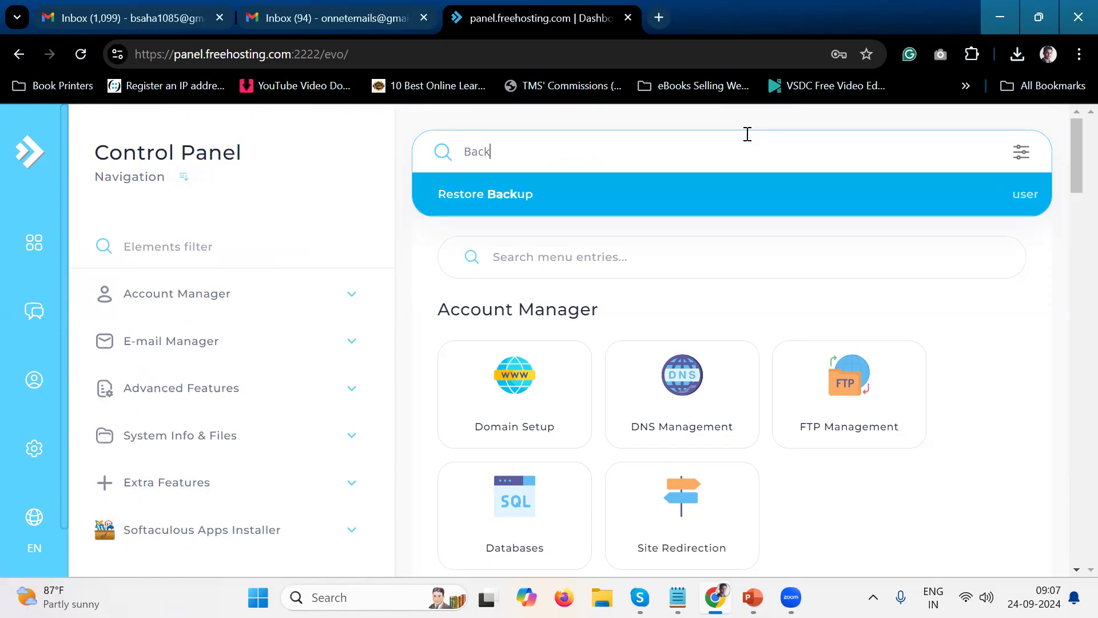
click(673, 194)
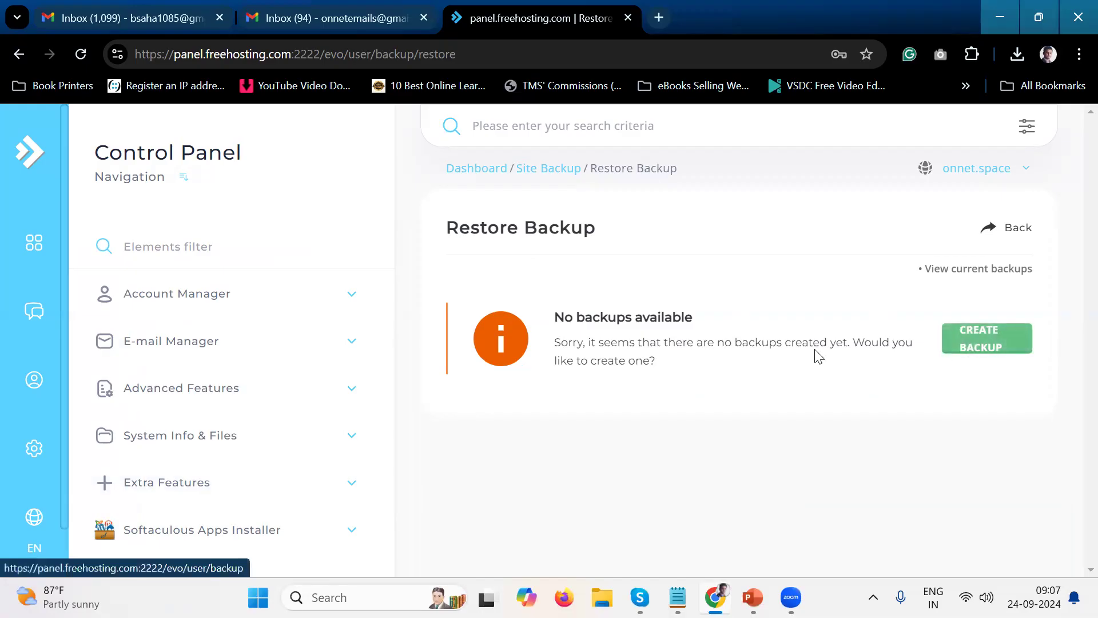
Step: Try to create a backup from the Restore Backup page, retry it, and dismiss the resulting notices
click(1011, 347)
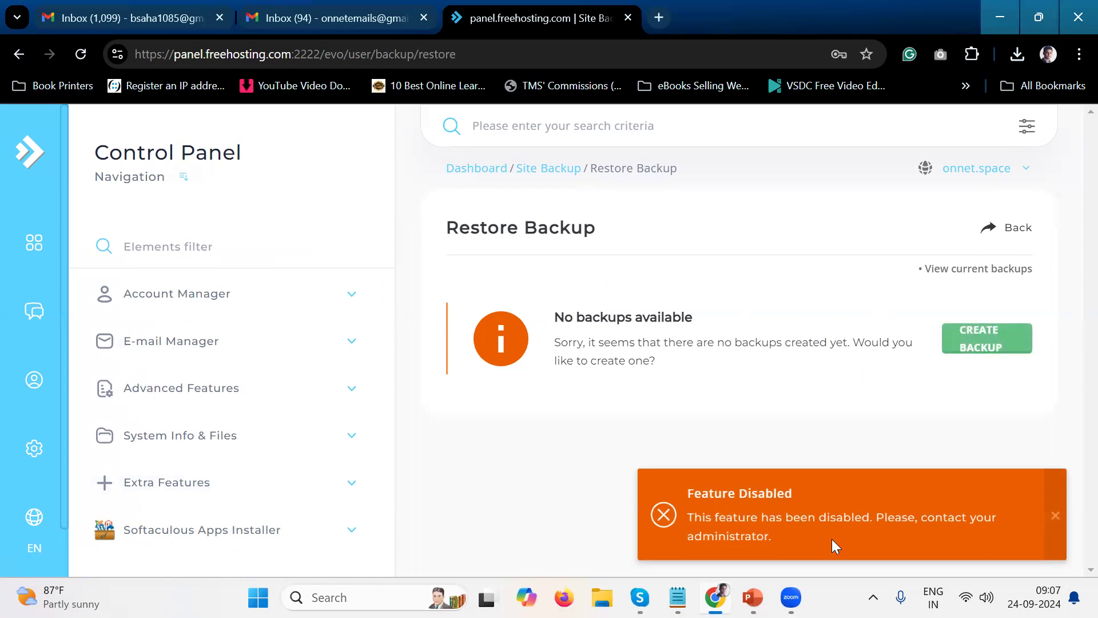
click(1055, 516)
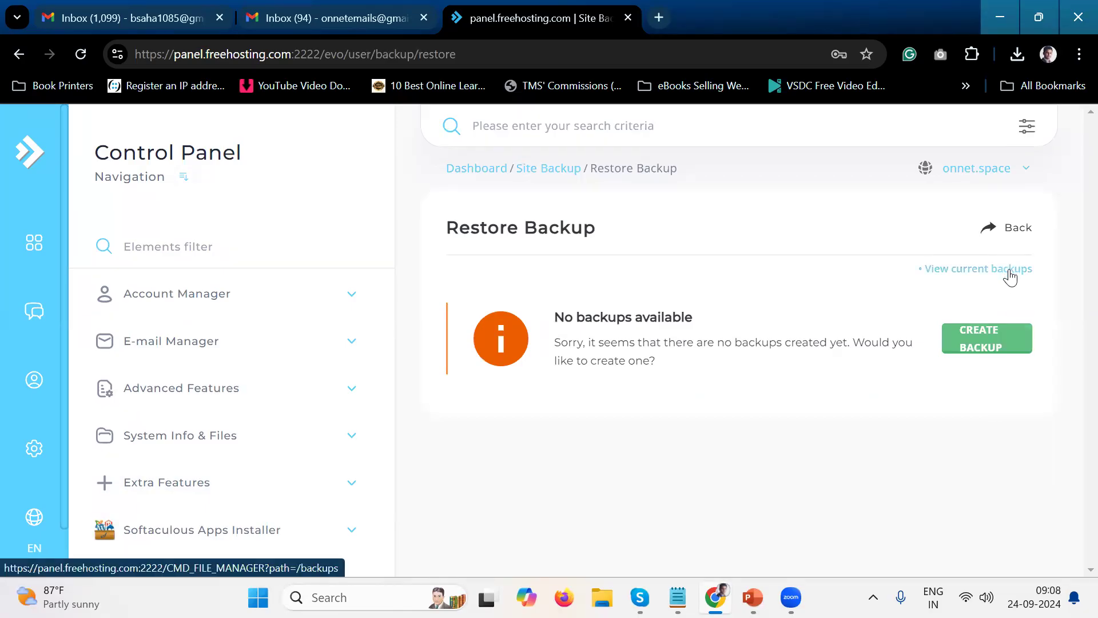
click(986, 341)
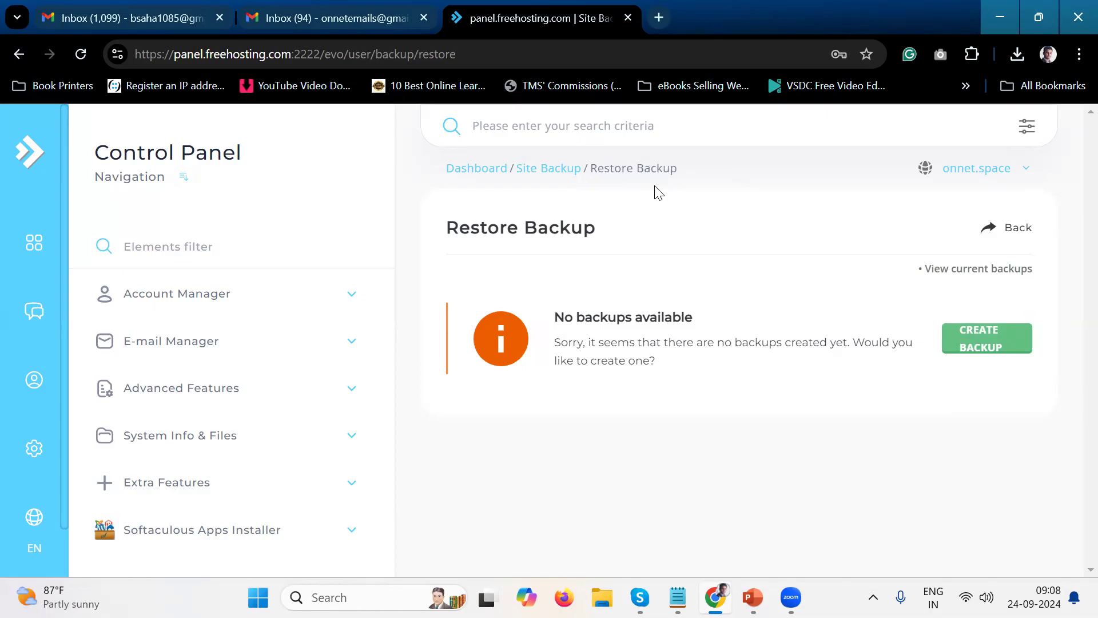
click(1015, 348)
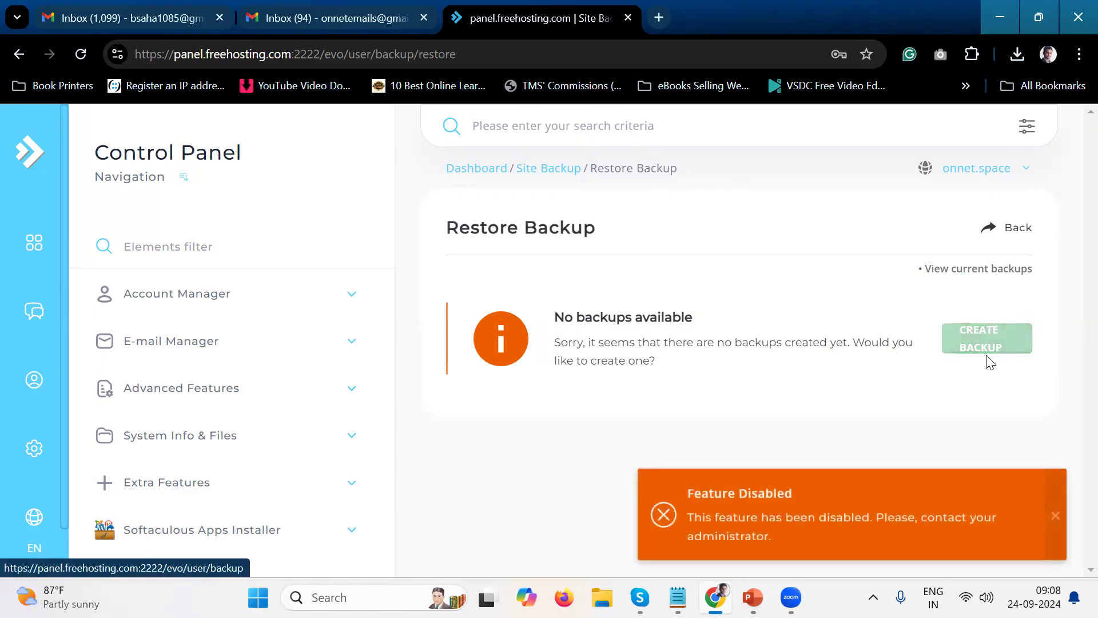
click(1056, 518)
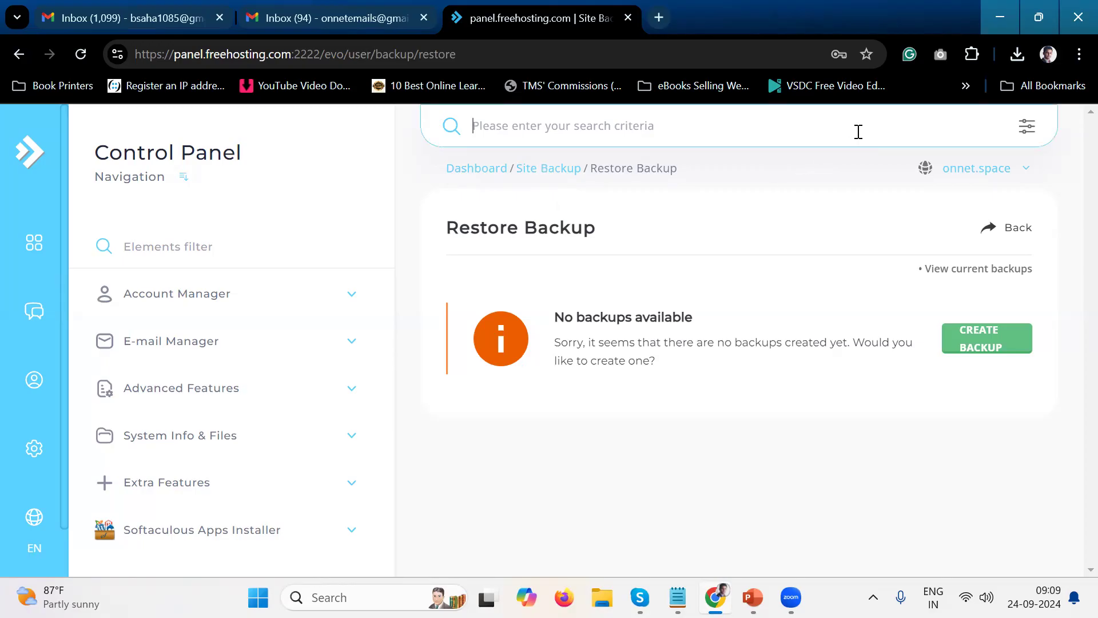
Step: Leave the Restore Backup page and return to the control panel's dashboard
click(768, 213)
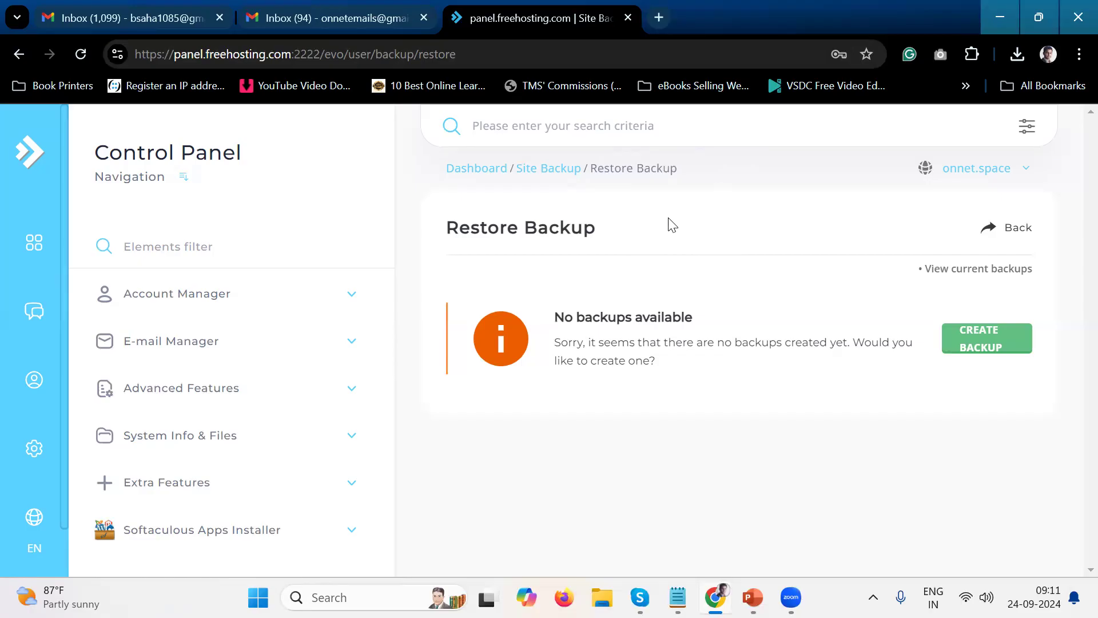
right_click(552, 172)
click(492, 174)
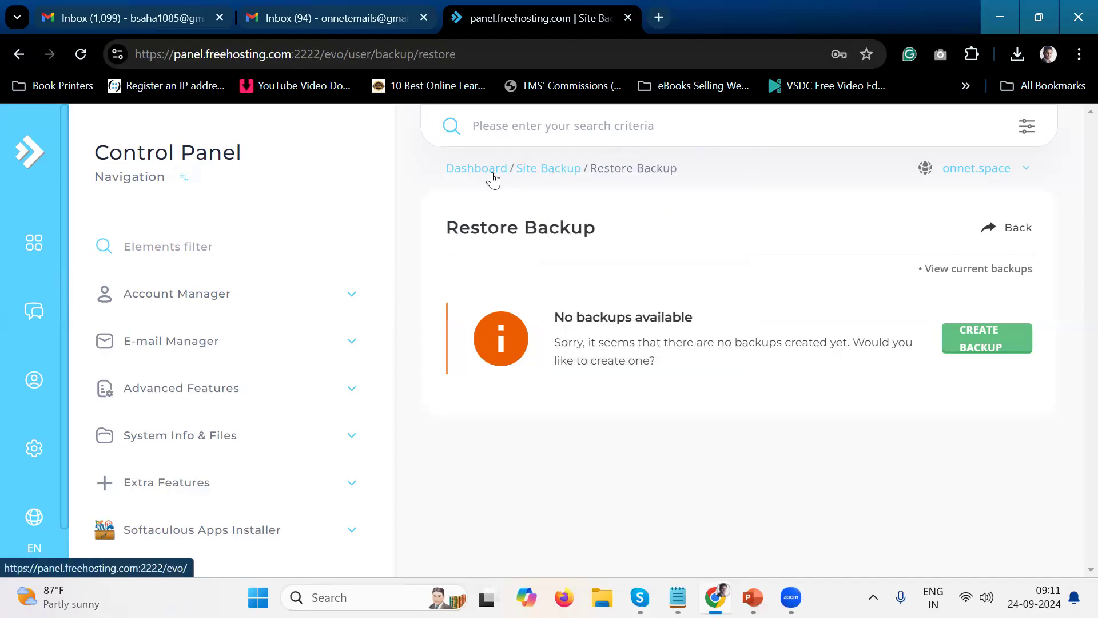
click(492, 174)
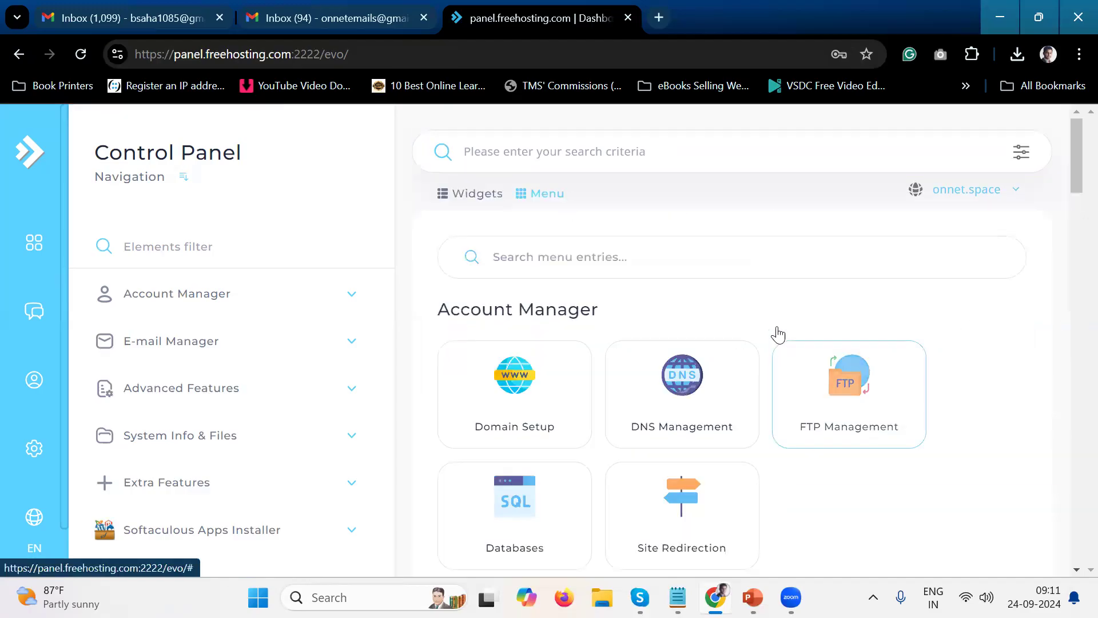